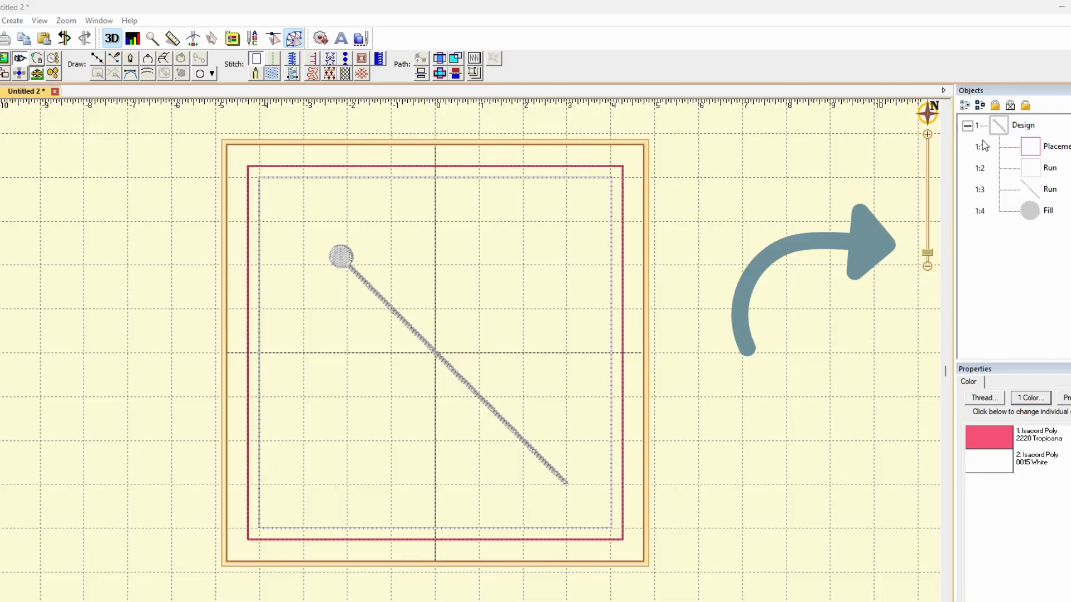
left_click(1025, 127)
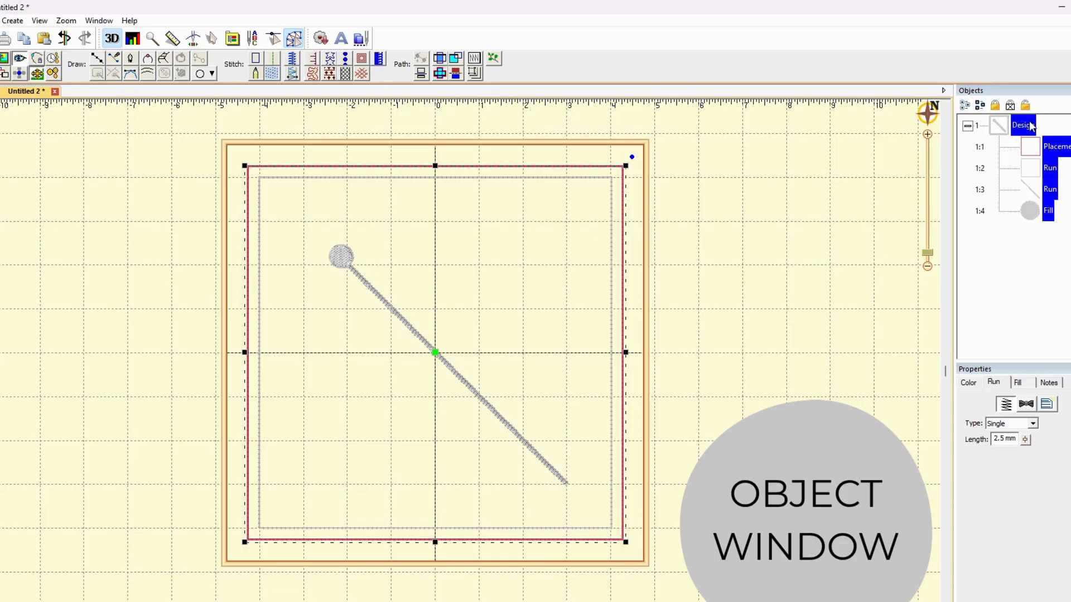
key("Delete")
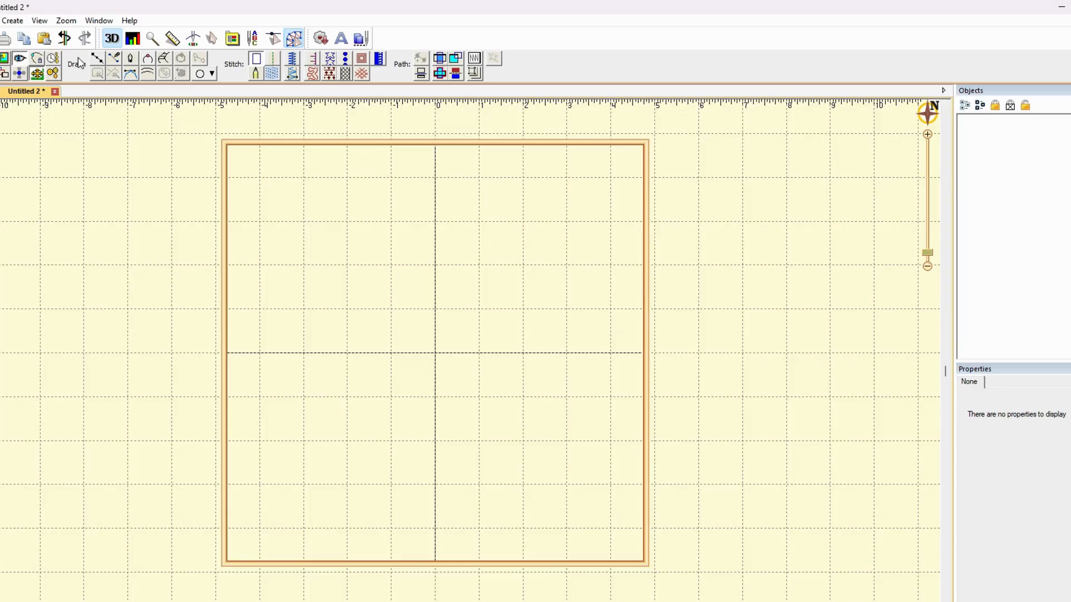
left_click(1, 92)
left_click(26, 93)
left_click(66, 41)
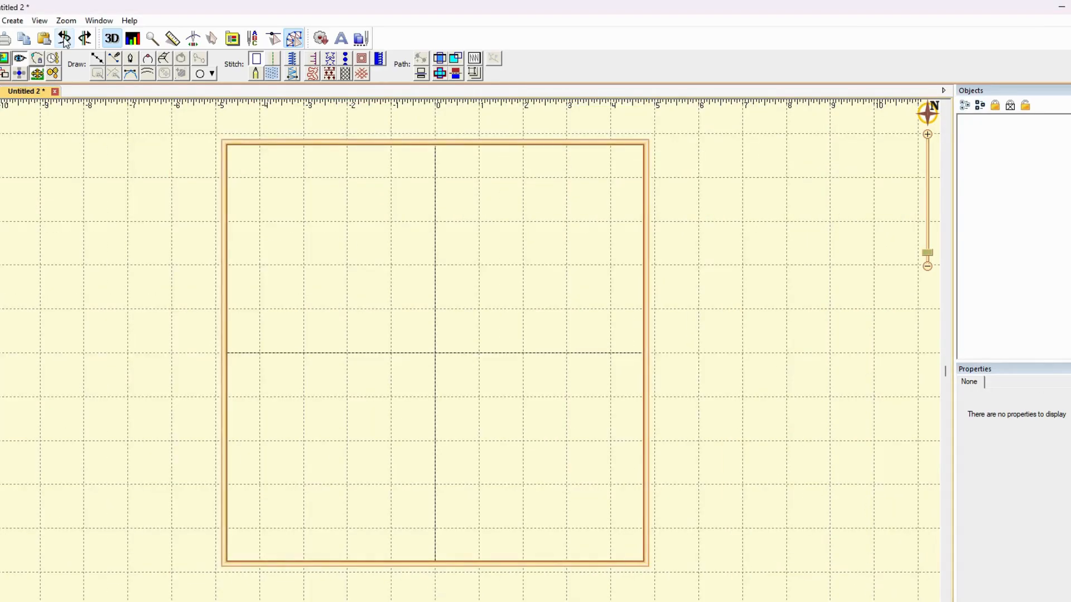
left_click(65, 41)
left_click(84, 39)
left_click(179, 347)
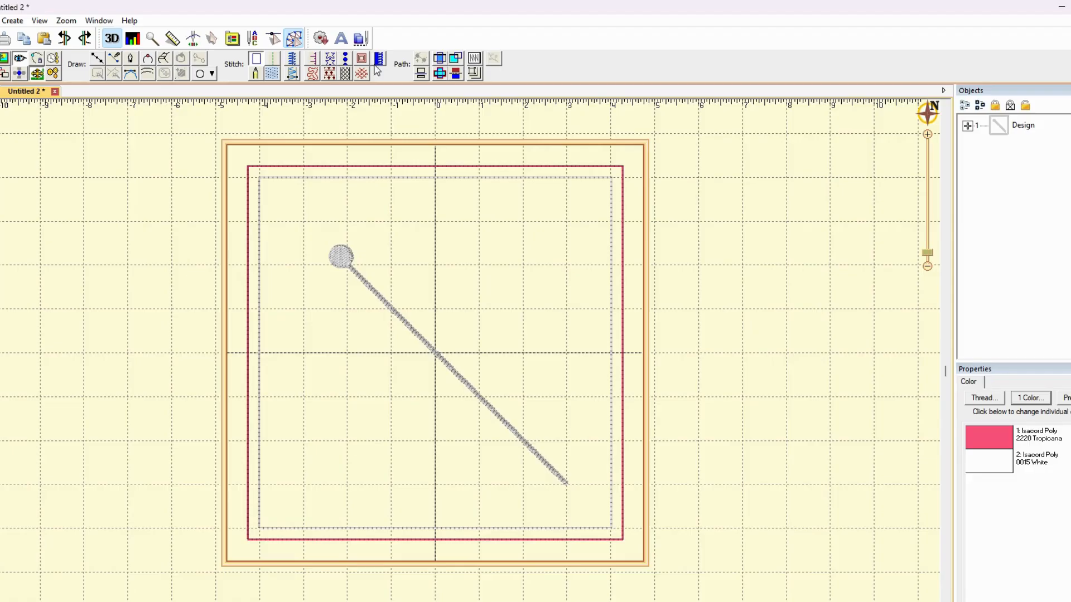
Rename the top-level design object to "Mod Textures 8 in" and deselect it
left_click(1026, 125)
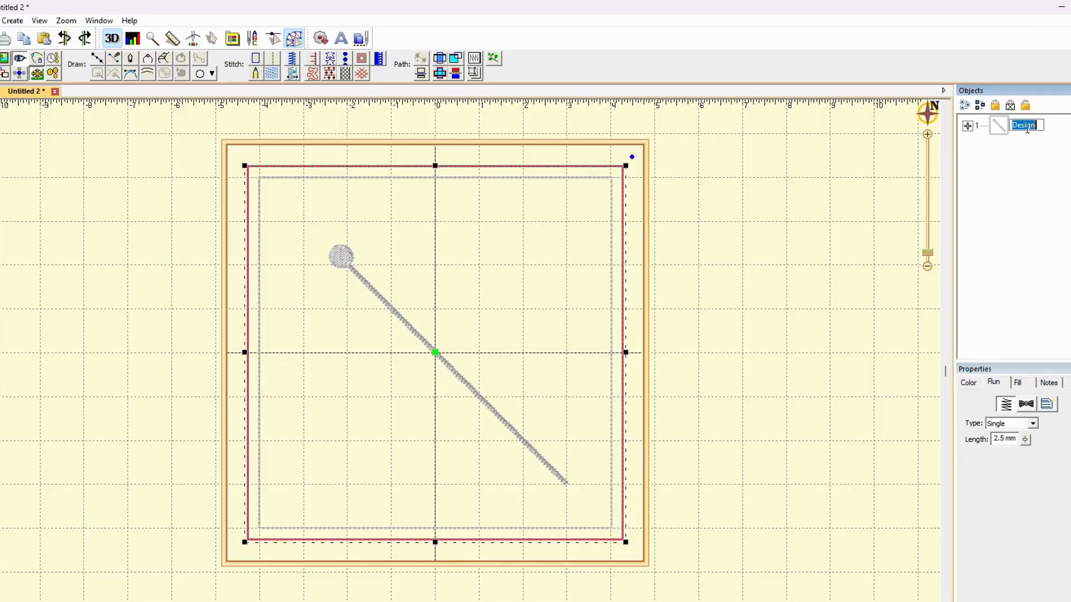
type("Mod Texture")
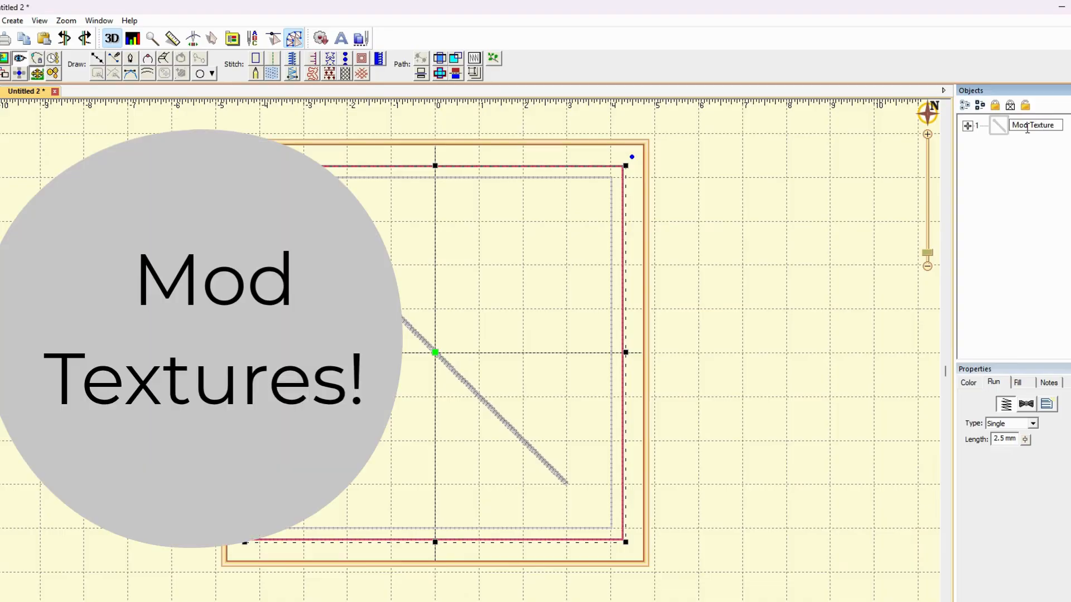
type("s 8 in")
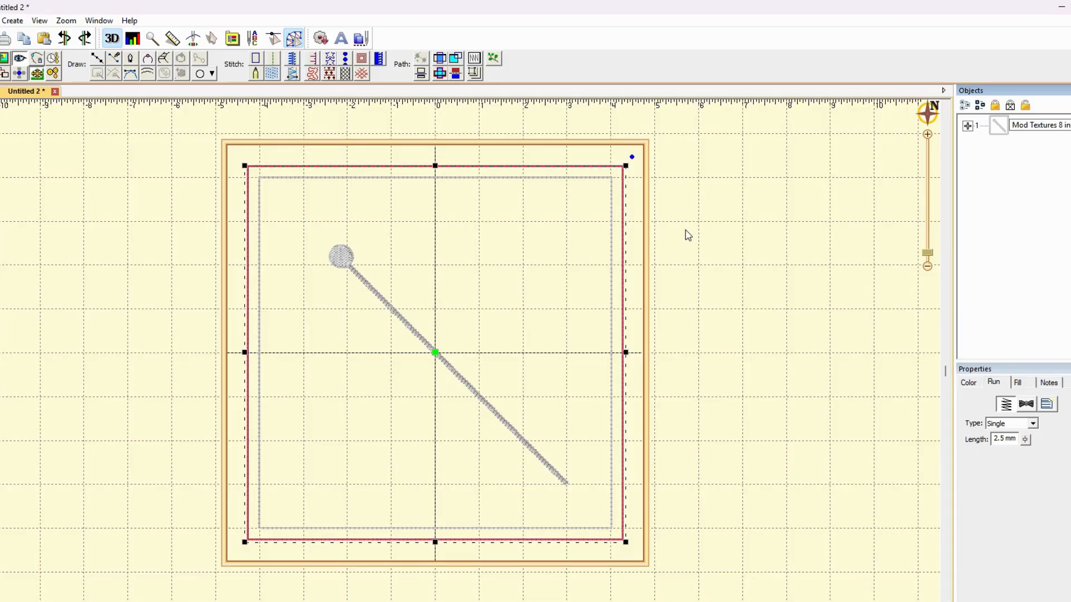
key("Delete")
right_click(719, 213)
left_click(732, 166)
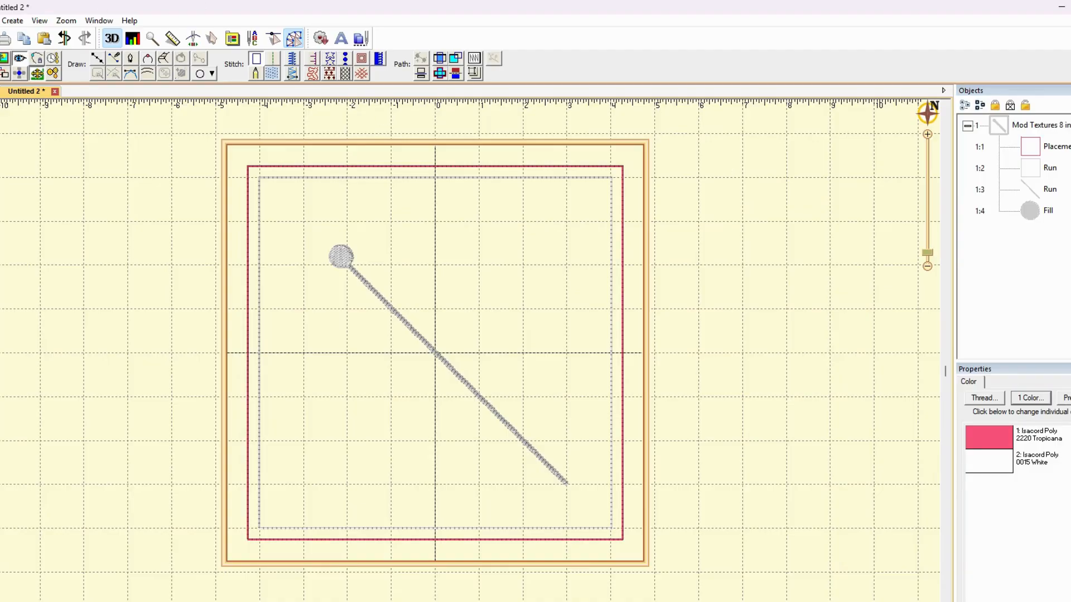
Start saving the working file under a new name and browse to Babymoon DBB > Quilting In the Hoop
key("alt+f")
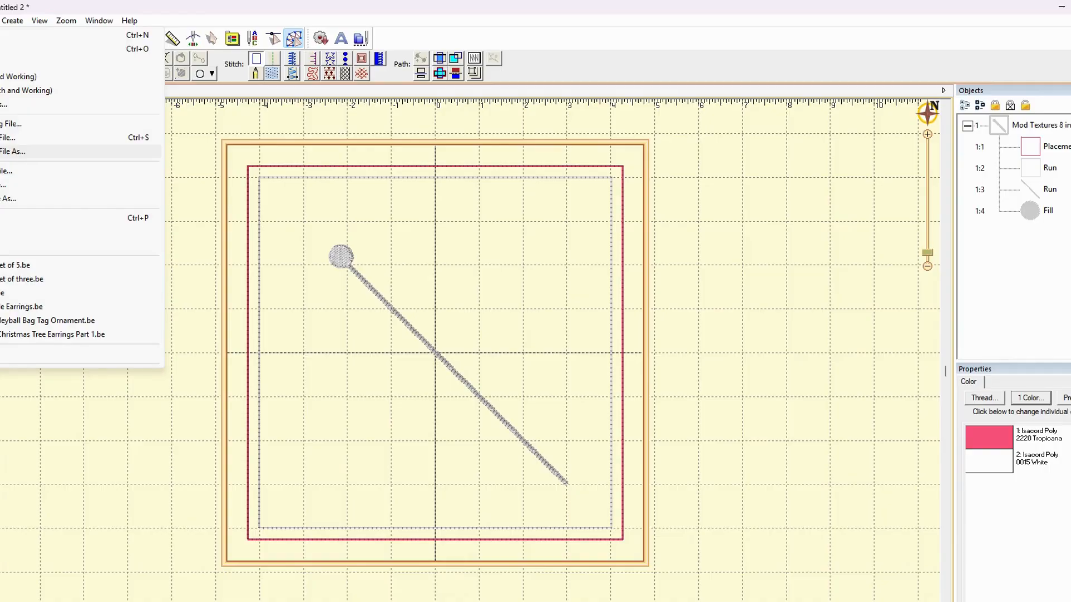
key("Return")
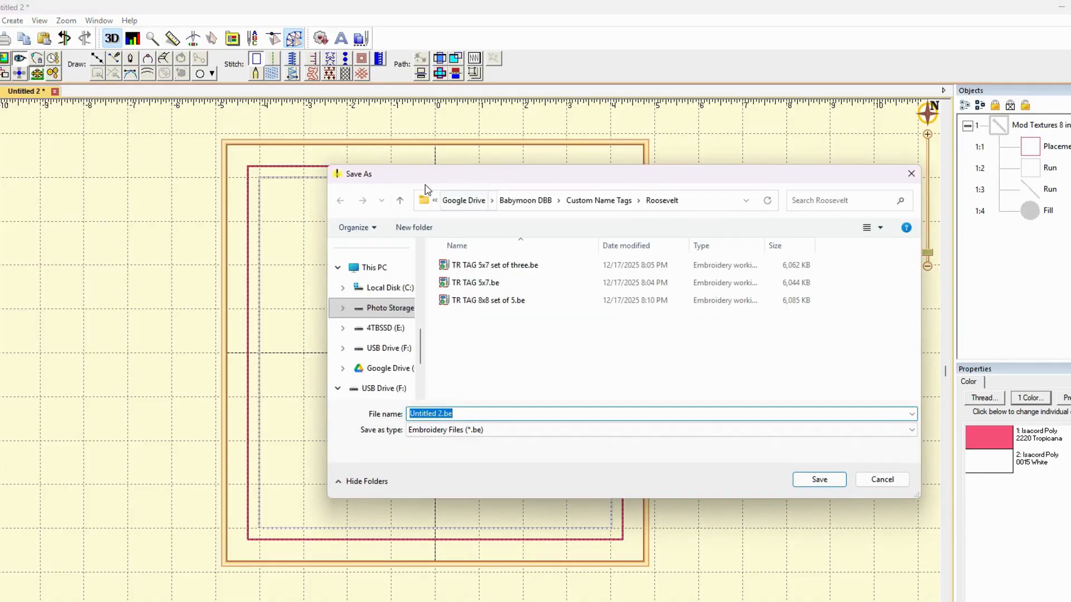
left_click(521, 202)
left_click(414, 227)
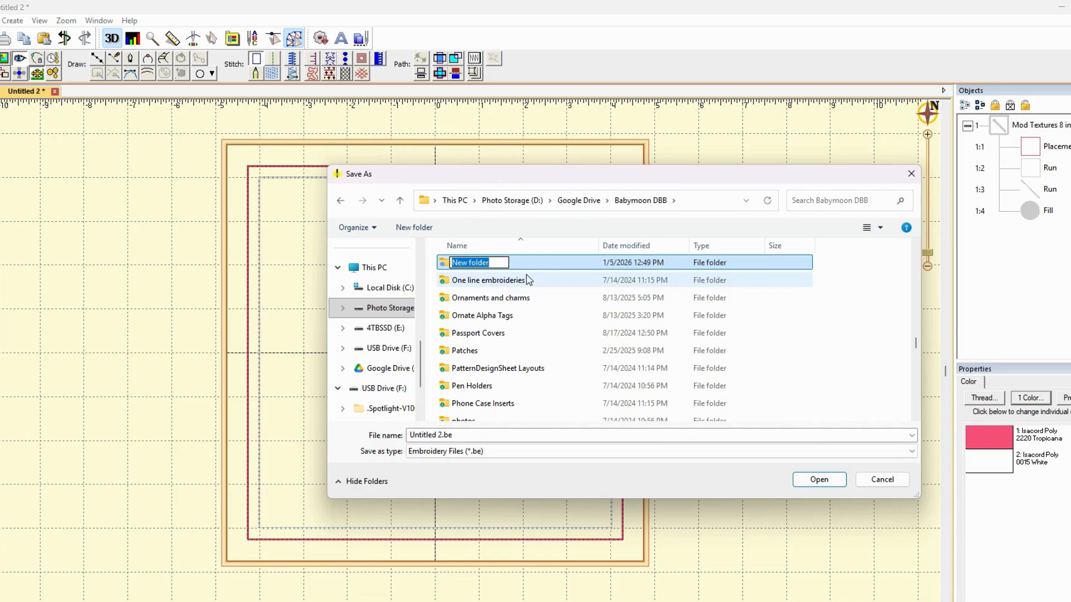
key("Return")
scroll(524, 303, "down", 3)
scroll(525, 307, "down", 2)
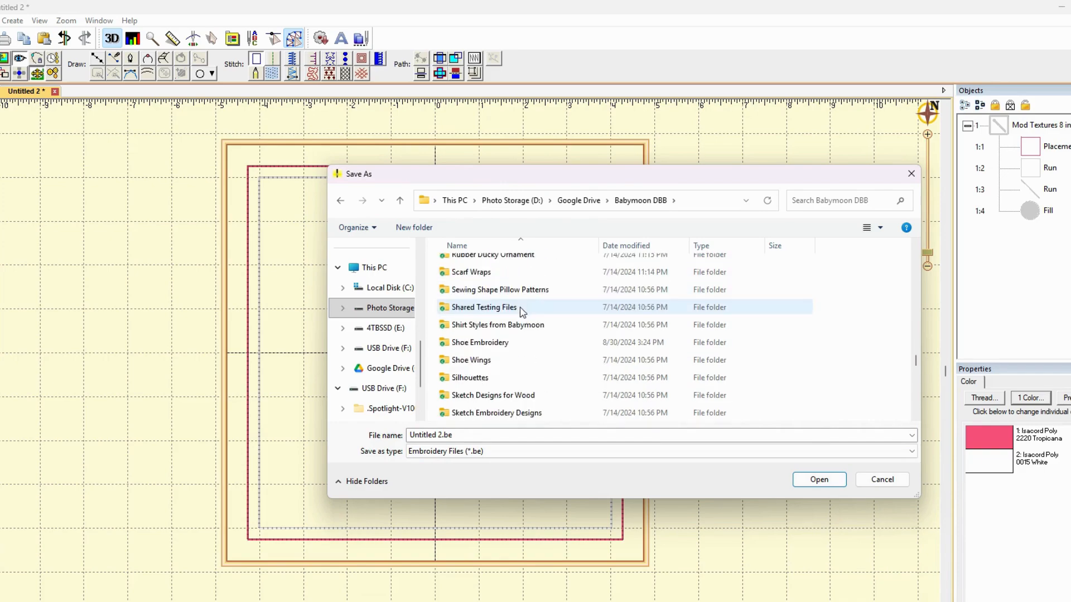
scroll(509, 306, "up", 2)
left_click(481, 322)
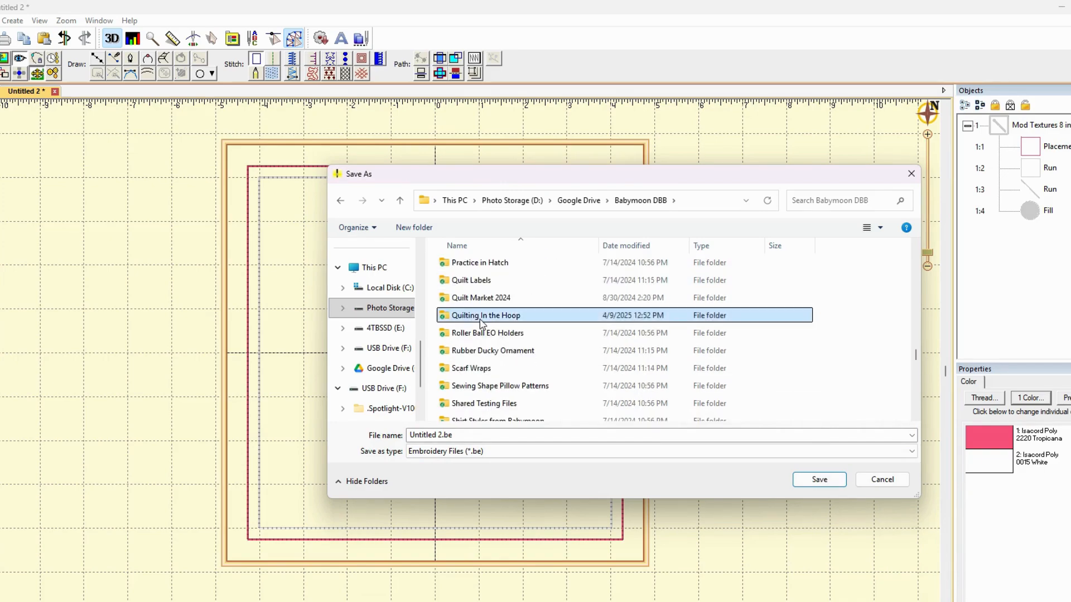
double_click(481, 316)
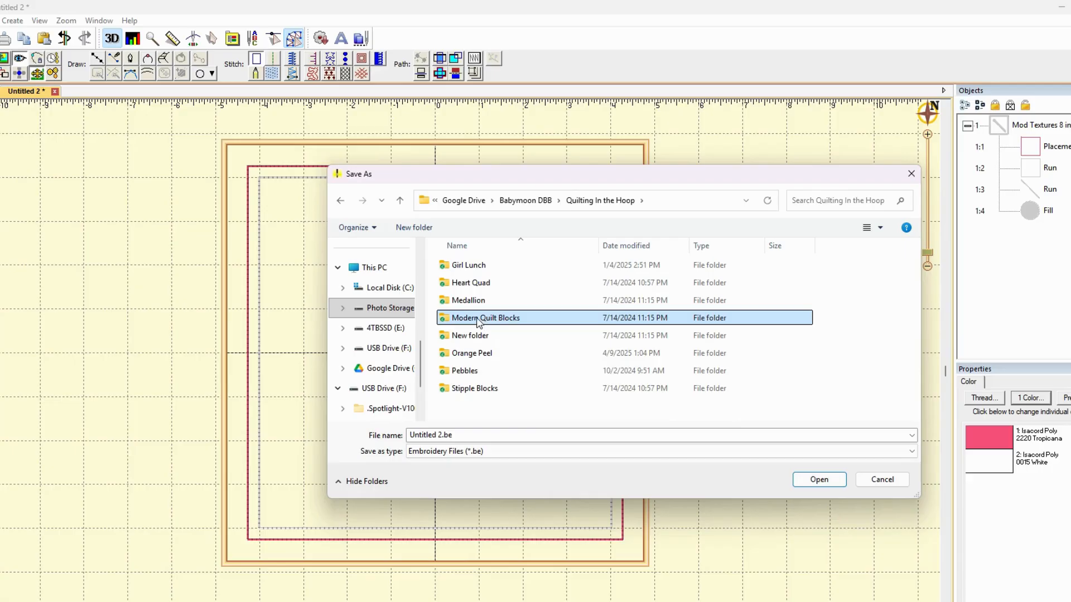
Create a folder named "Mod Textures" inside Quilting In the Hoop and open it
left_click(414, 228)
type("Te")
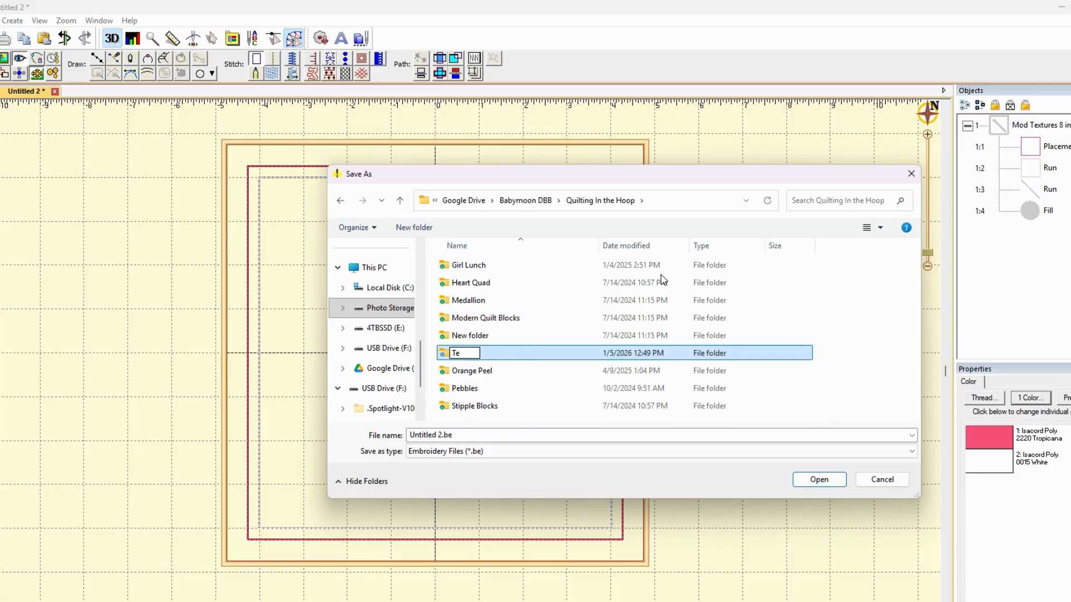
key("BackSpace")
key("BackSpace")
type("Mod Textures")
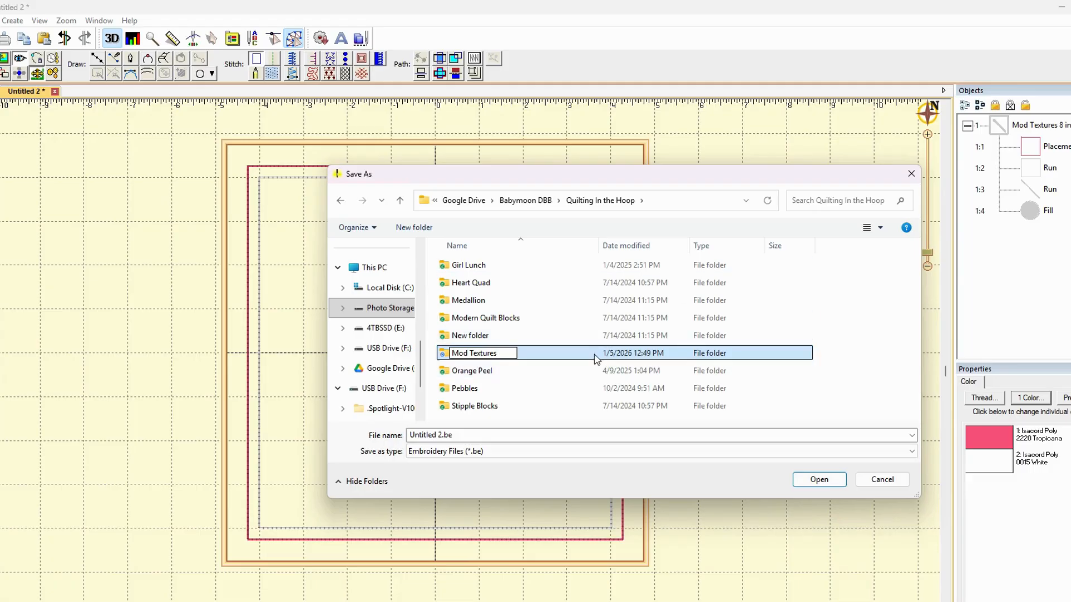
key("Return")
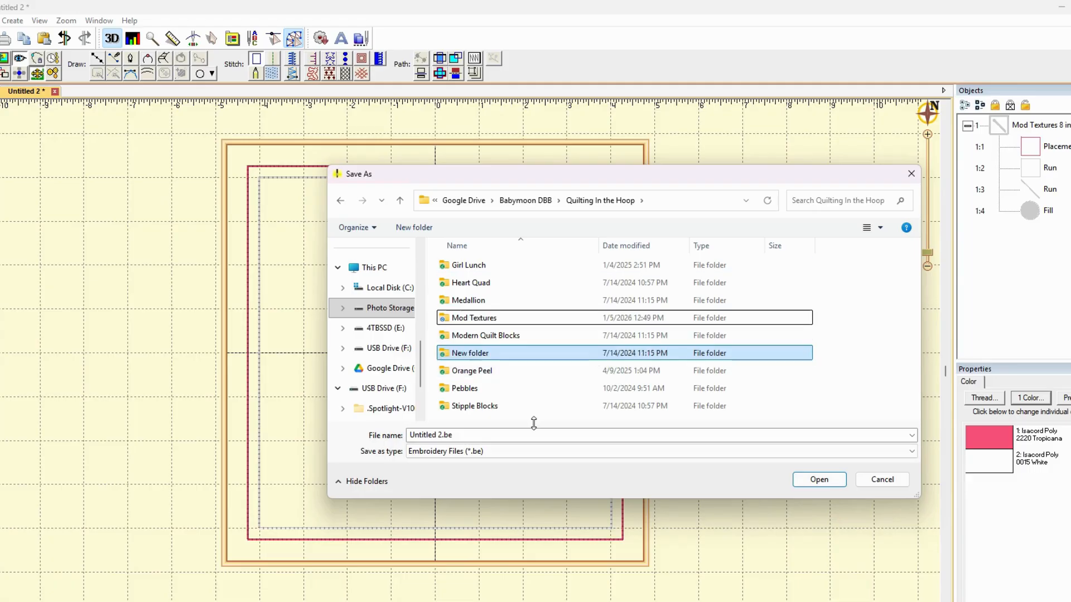
left_click(493, 322)
double_click(493, 321)
Save the working file as "DBB Mod Texture 8 in Block" in the Mod Textures folder
left_click(534, 435)
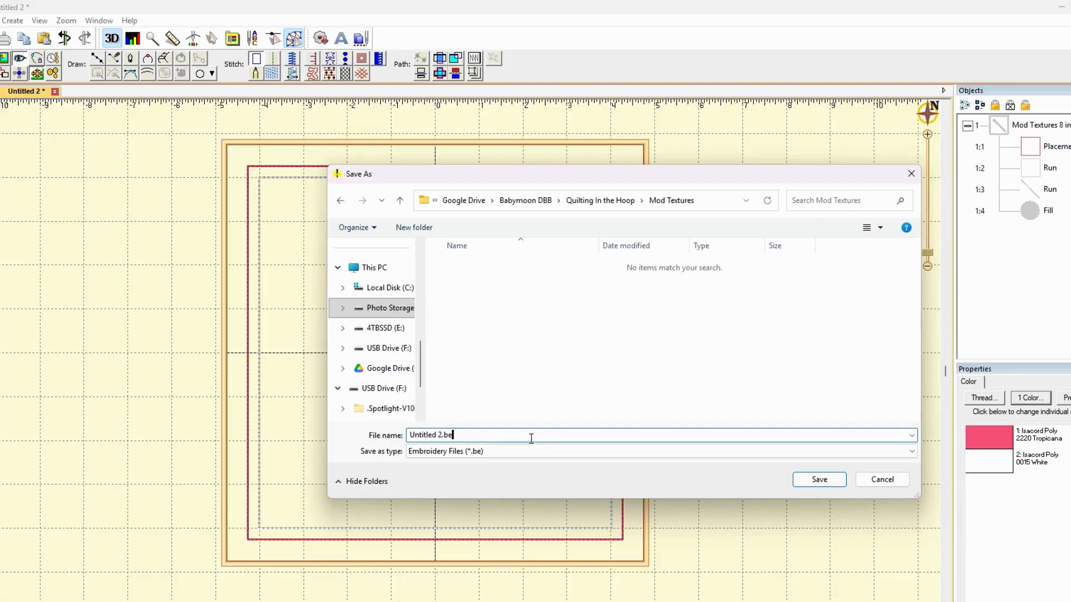
key("ctrl+shift+Left")
left_click(534, 434)
key("ctrl+a")
type("DBB Mod Texture 8 in Block")
left_click(819, 480)
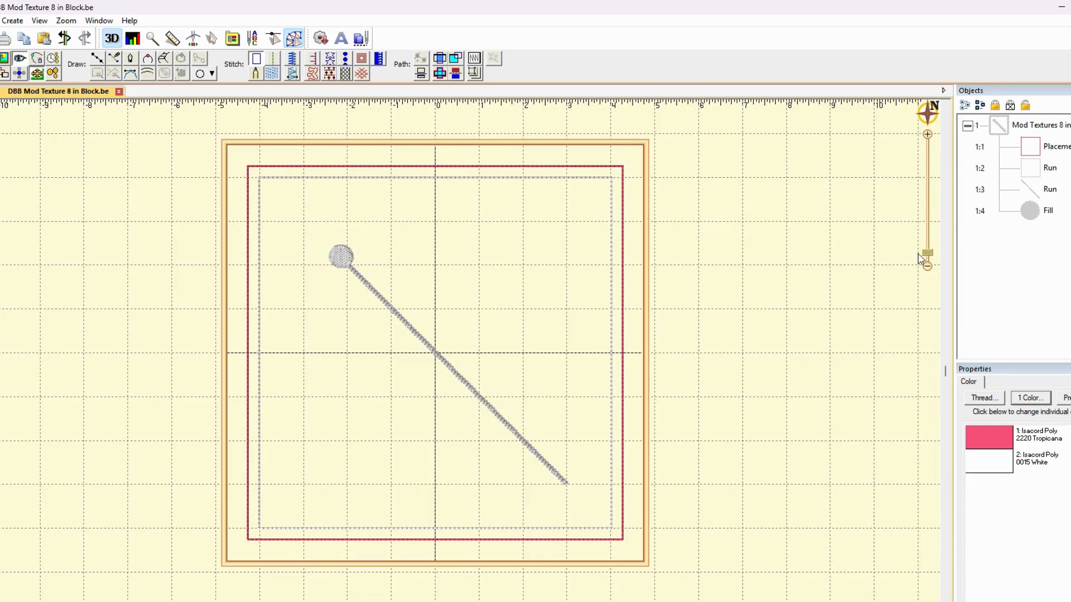
left_click(1056, 147)
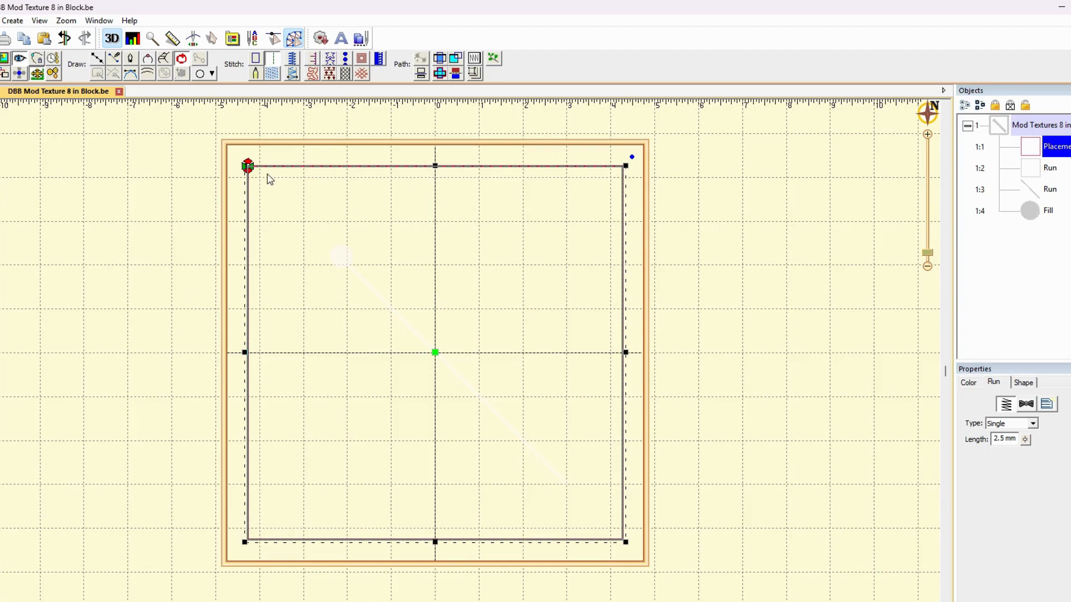
left_click(523, 483)
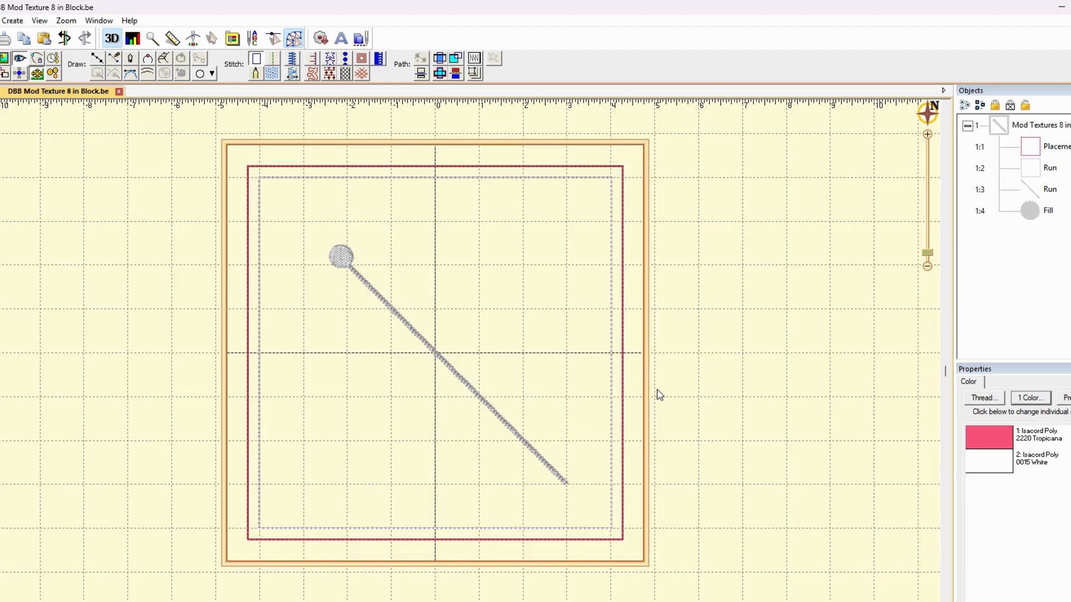
Draw a square outline about 4 inches wide to the right of the hoop, adjusting its edges to the grid
scroll(660, 394, "down", 3)
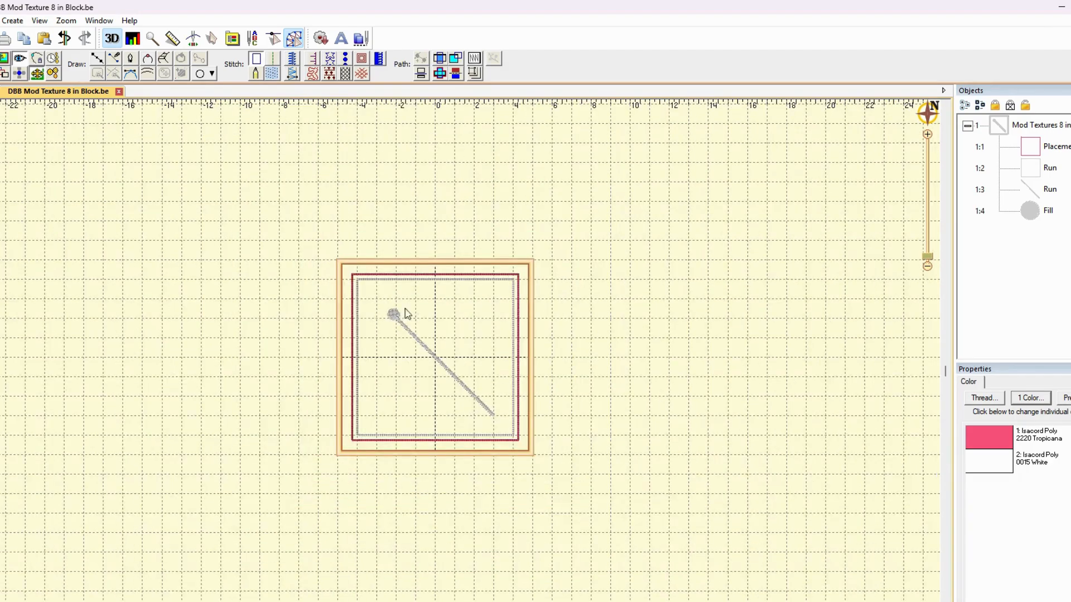
left_click(201, 73)
left_click(211, 79)
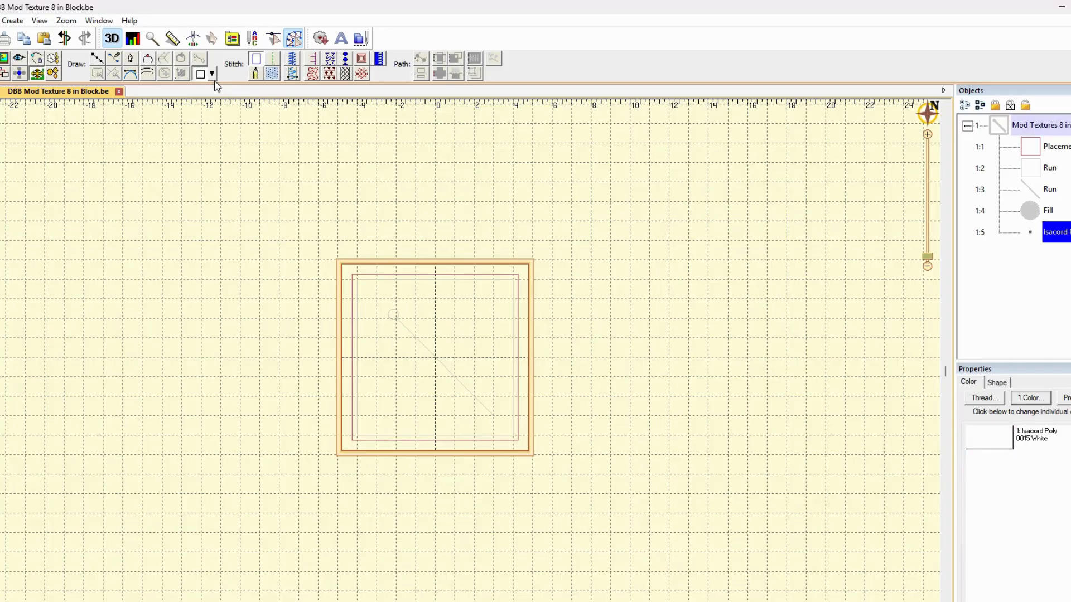
mouse_move(589, 262)
left_mouse_down()
mouse_move(593, 312)
mouse_move(697, 345)
mouse_move(666, 347)
mouse_move(674, 341)
left_mouse_up()
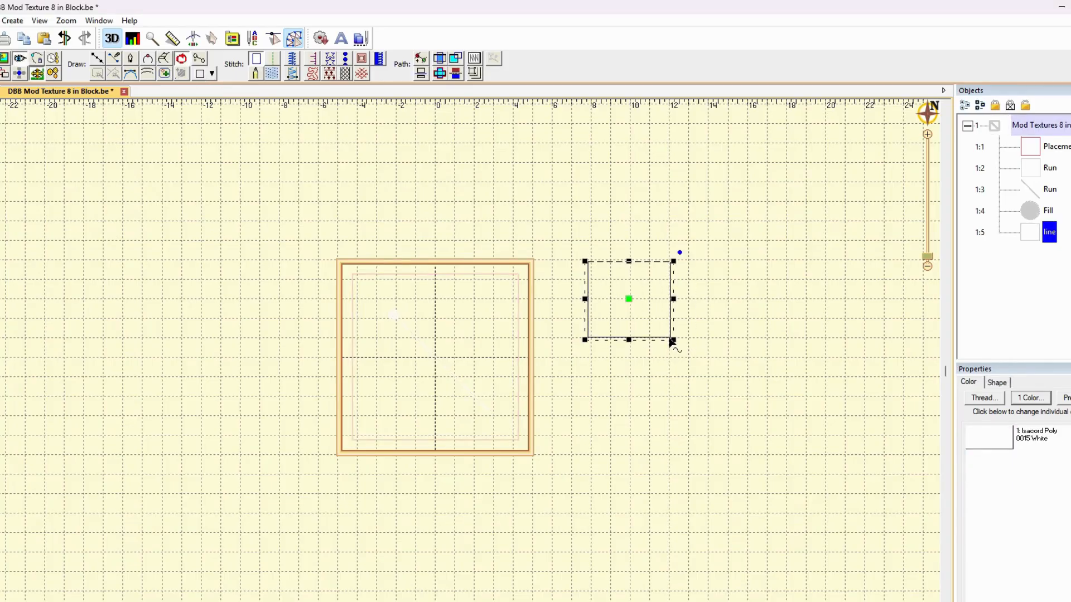
left_click_drag(630, 262, 631, 258)
left_click_drag(670, 295, 670, 294)
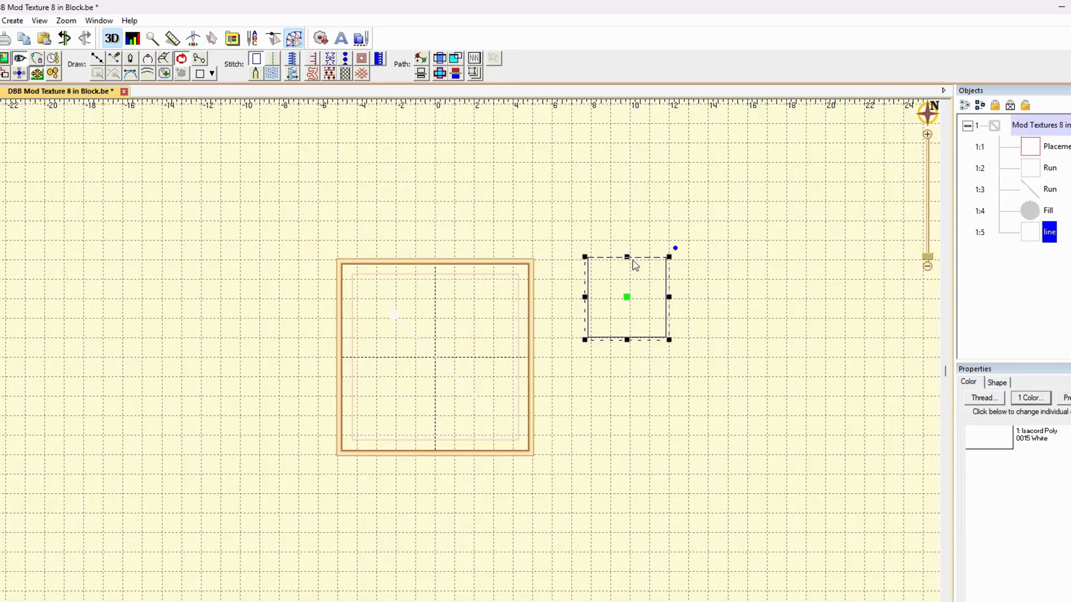
left_click_drag(627, 258, 627, 258)
left_click(771, 301)
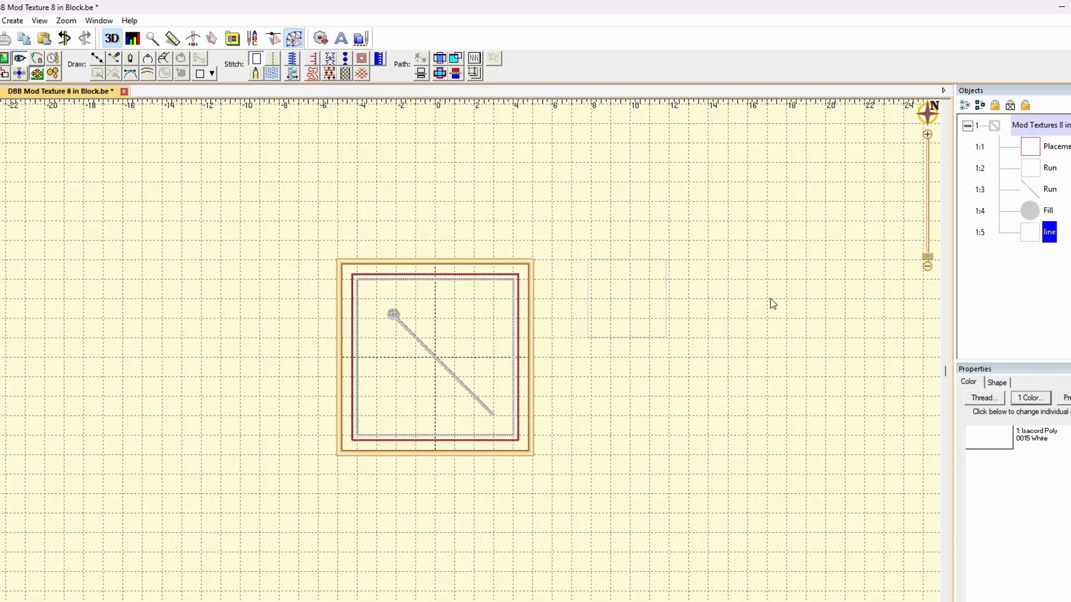
Duplicate the square twice and place the copies side by side to its right, forming a row of three
left_click(666, 313)
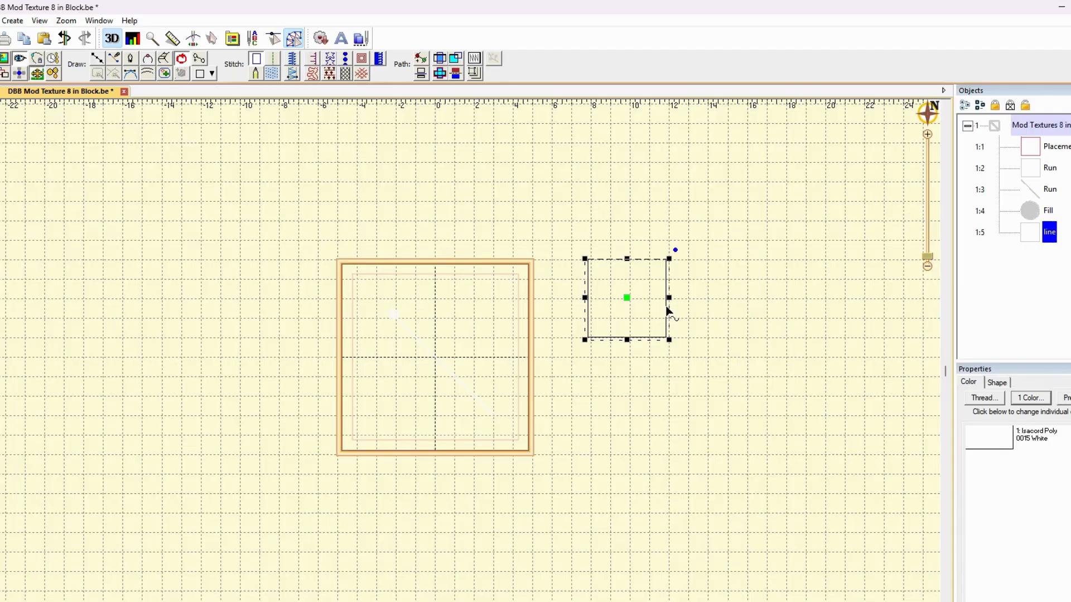
left_click(27, 44)
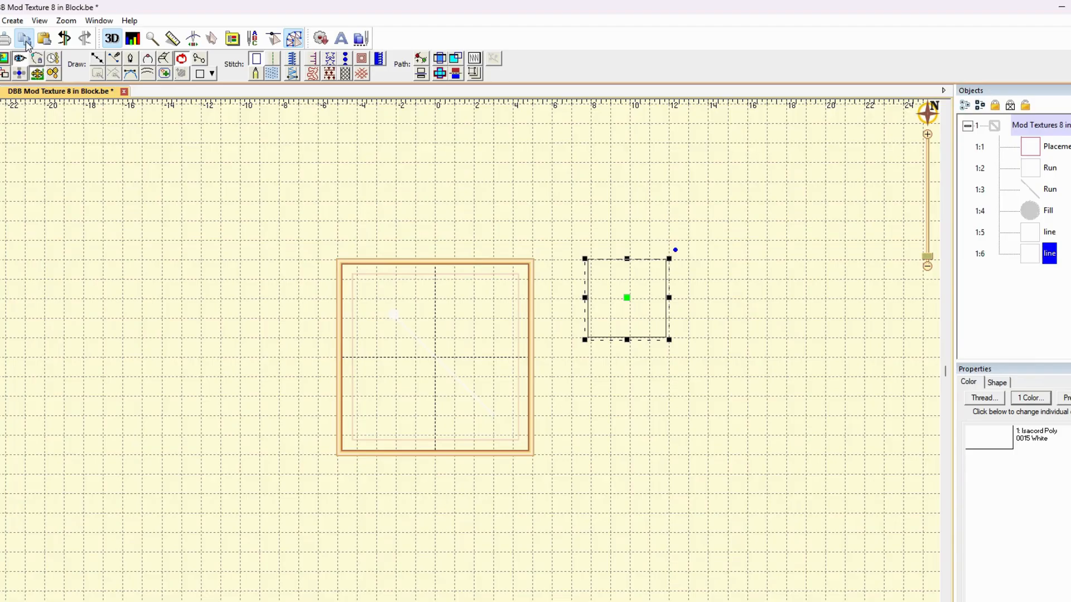
left_click(27, 44)
left_click_drag(628, 300, 708, 302)
left_click(635, 299)
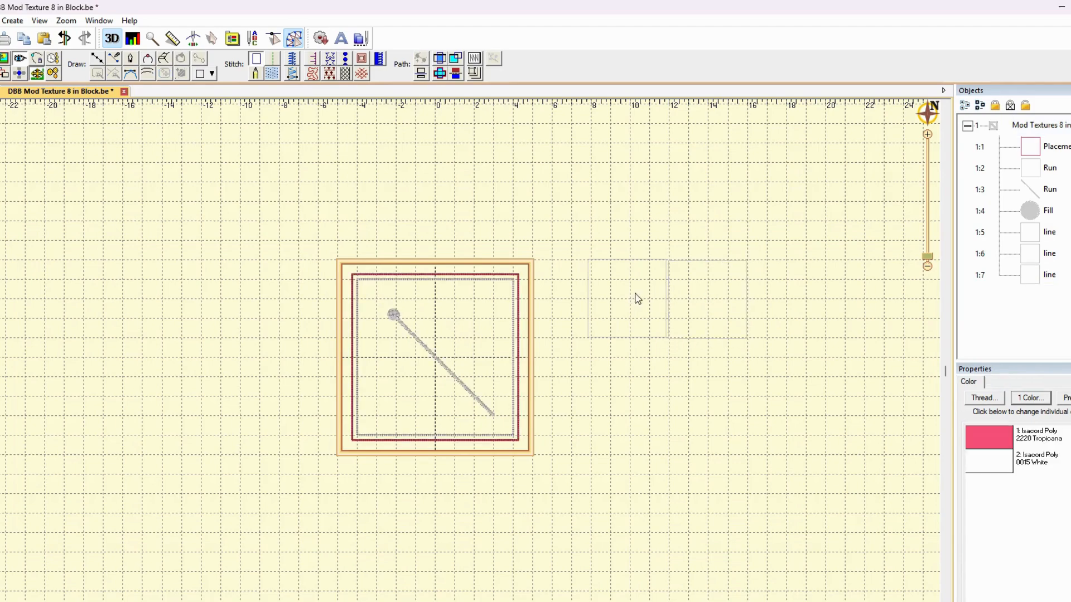
left_click(1039, 258)
left_click_drag(624, 299, 788, 301)
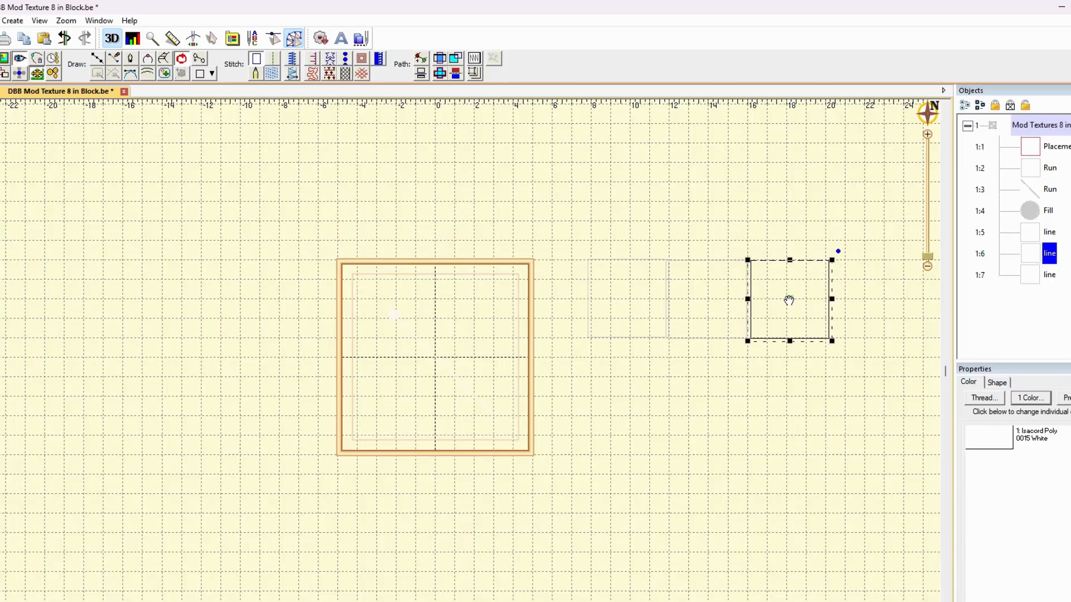
Copy the second and third squares and place the pasted pair directly below the first two squares of the row
left_click(1032, 273, "ctrl")
key("ctrl+c")
key("ctrl+v")
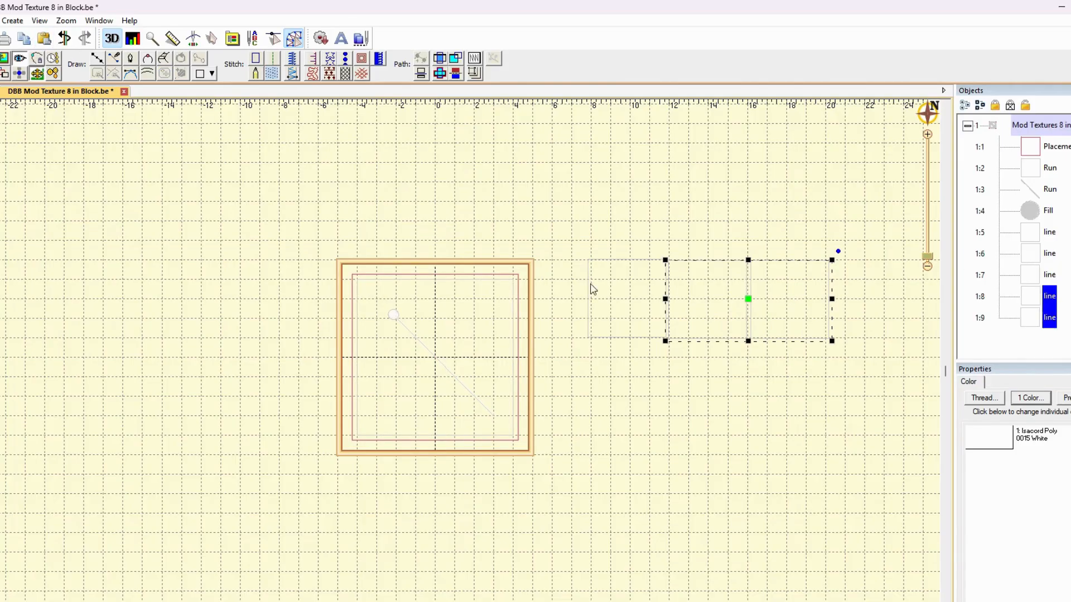
left_click_drag(747, 300, 667, 382)
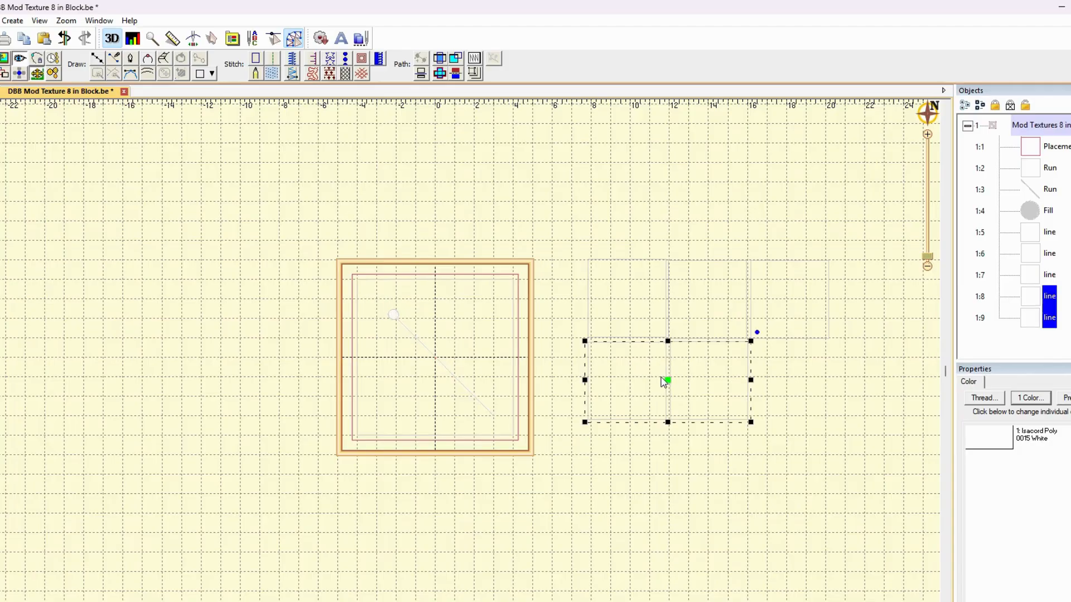
Paste the copied square pair twice, one as the third row's first two squares, the other rotated 90 degrees to complete the third column
left_click(44, 41)
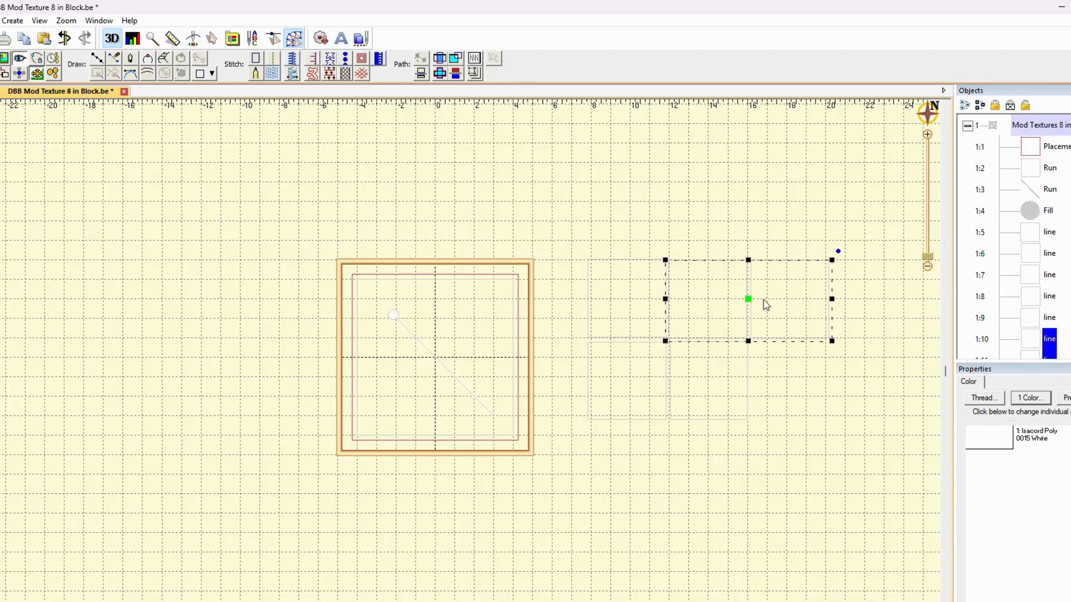
left_click_drag(694, 462, 667, 465)
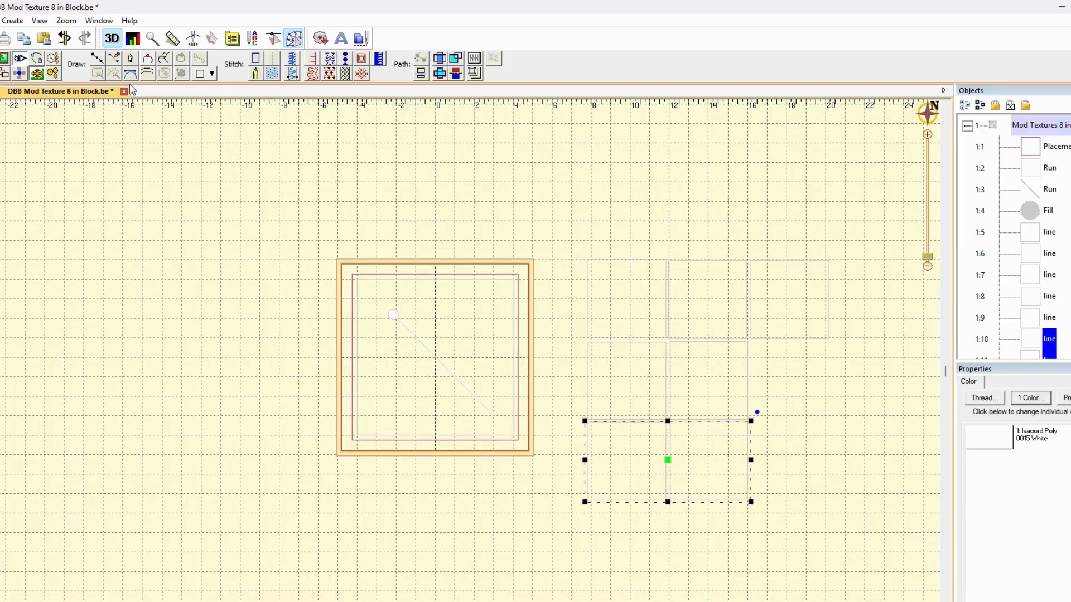
left_click(44, 39)
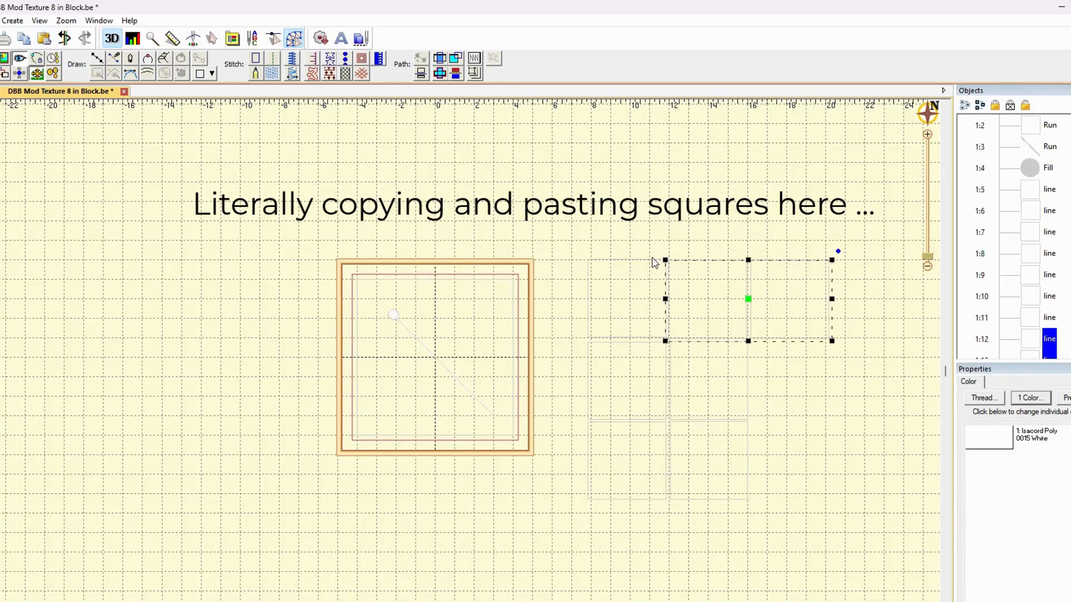
left_click_drag(748, 304, 798, 428)
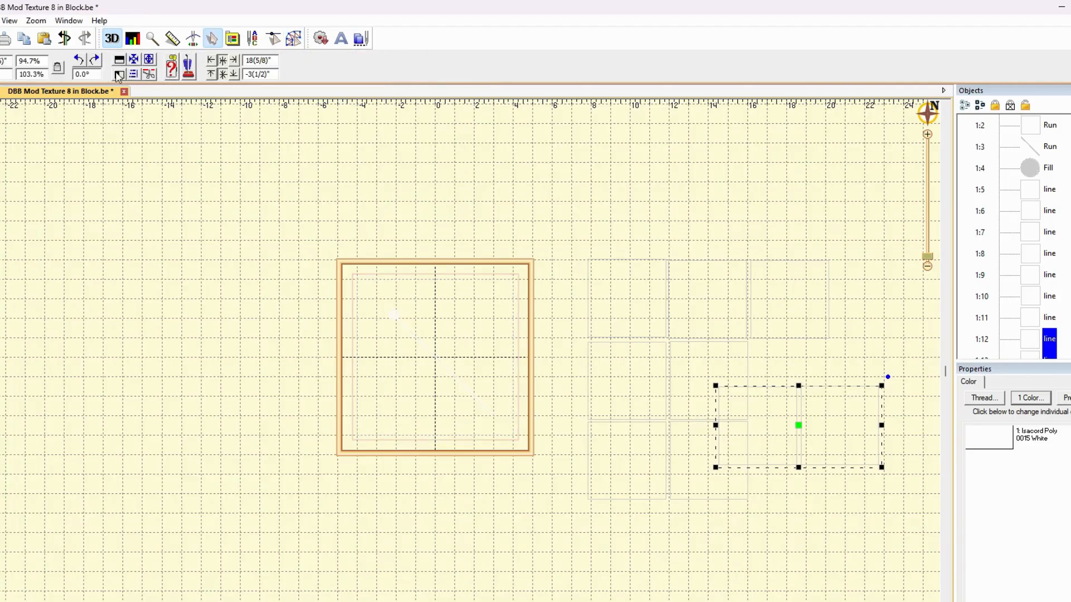
left_click(80, 60)
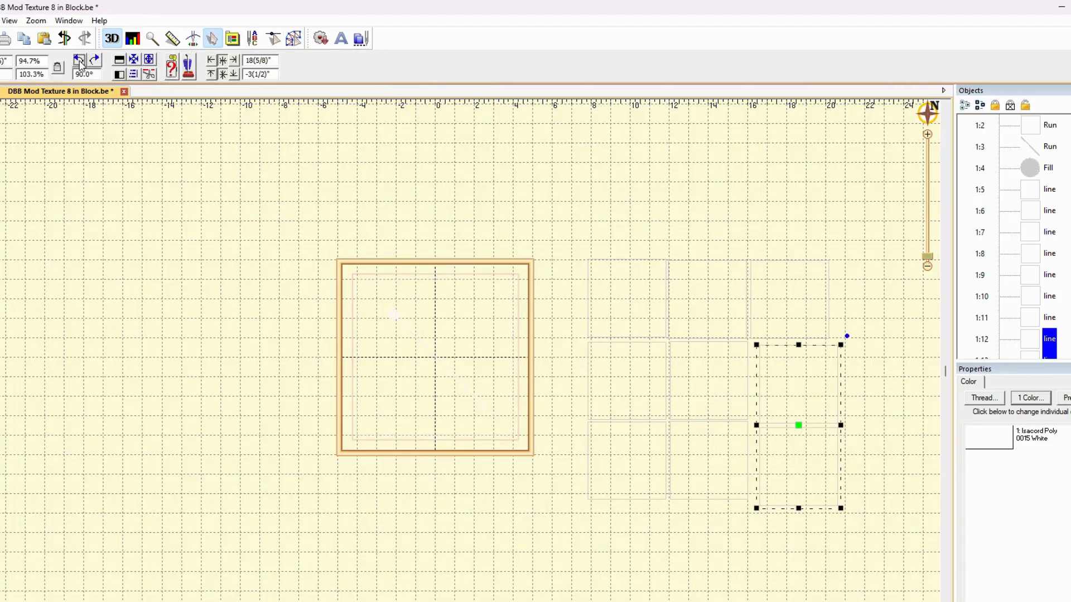
left_click_drag(798, 430, 789, 425)
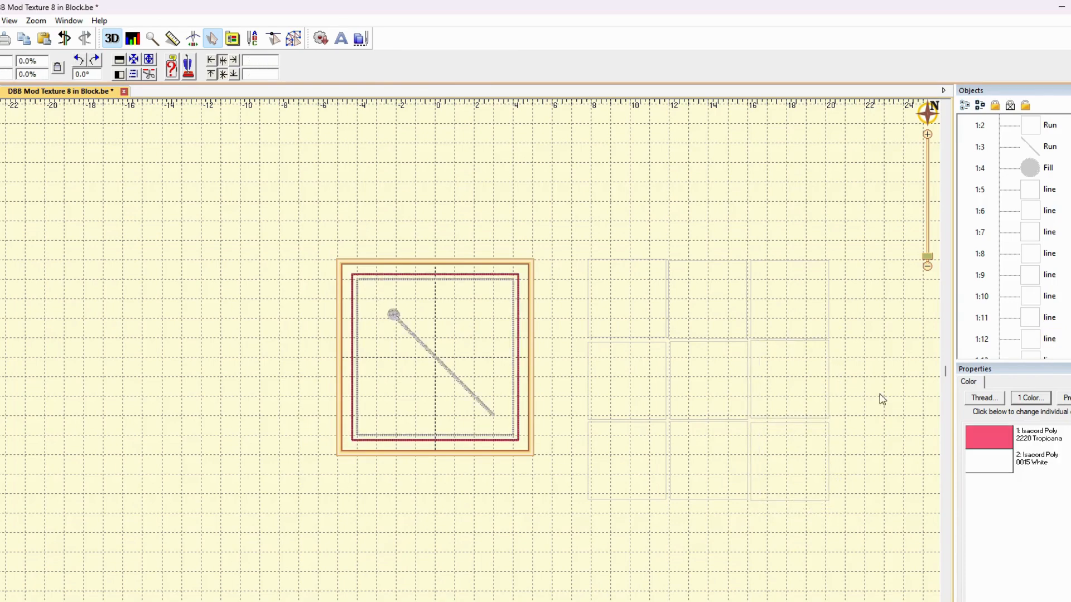
Change the thread color of all nine grid squares to Isacord Poly 2220 Tropicana
left_click(1038, 189)
scroll(1054, 318, "down", 1)
left_click(1032, 349, "shift")
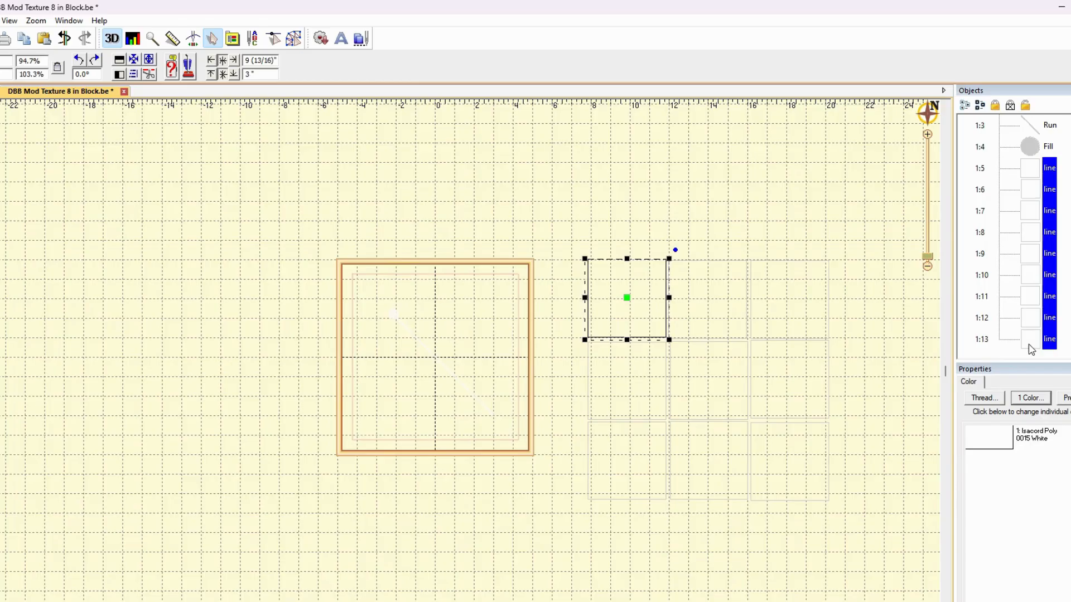
left_click(995, 447)
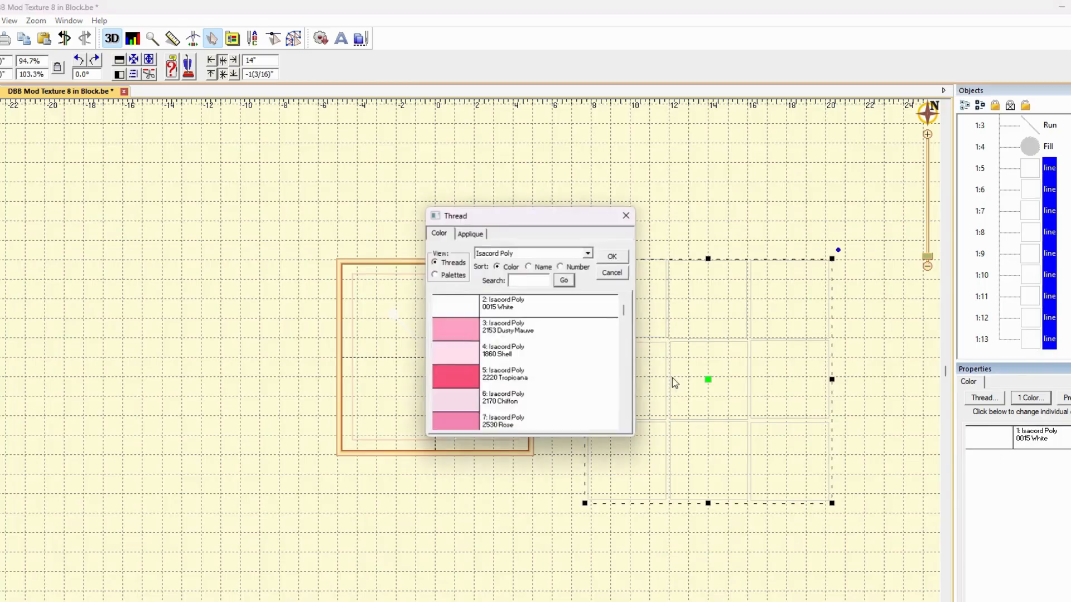
left_click(444, 374)
left_click(612, 256)
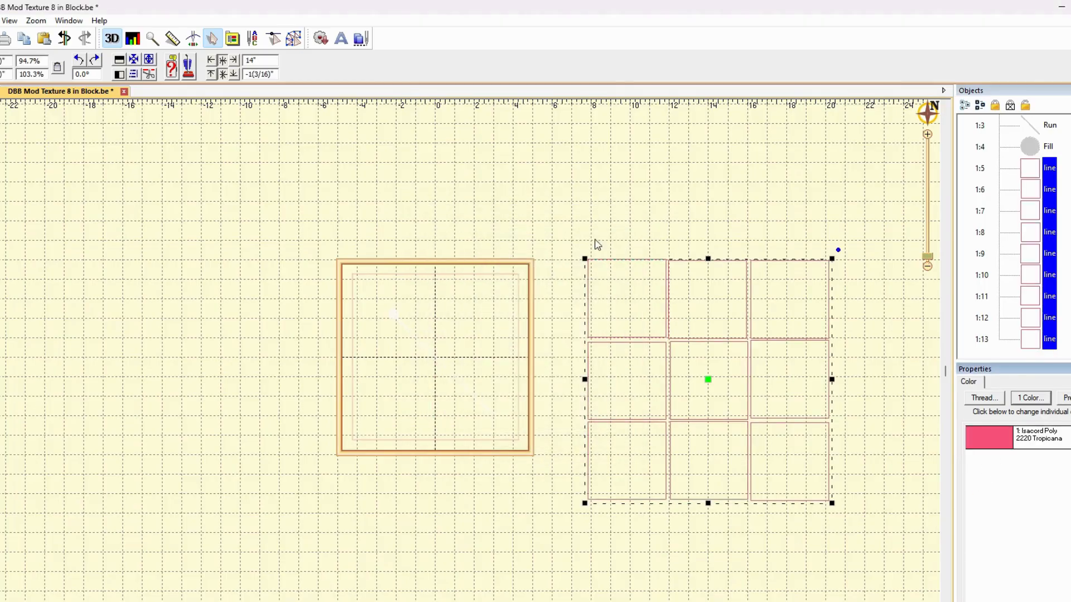
left_click(597, 224)
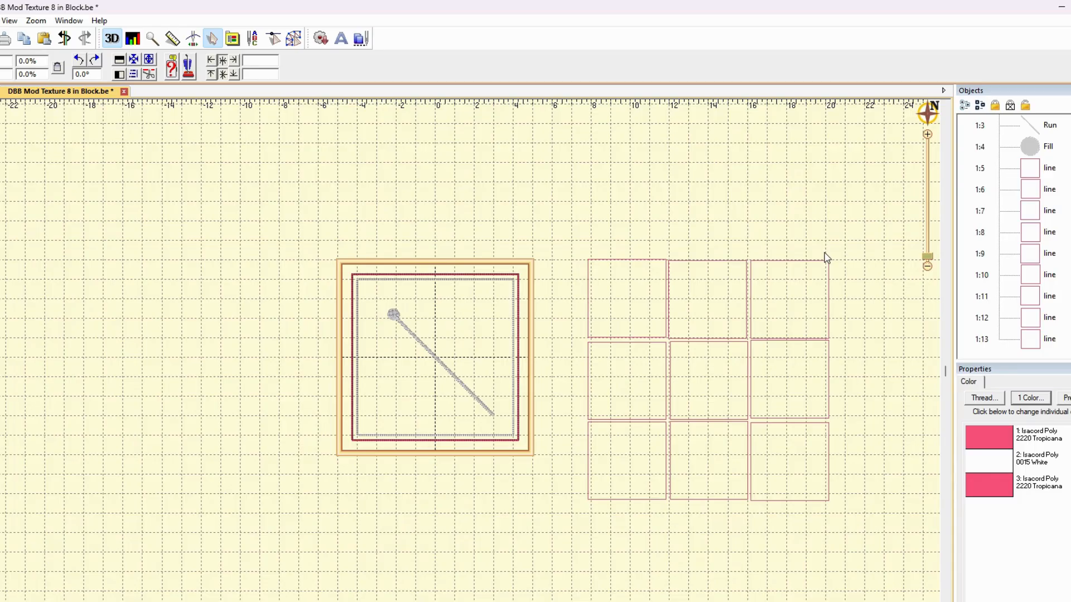
Nudge the bottom, middle and top squares of the third column so their edges meet in a straight column centered at about 18 inches
left_click(1041, 341)
left_click(789, 460)
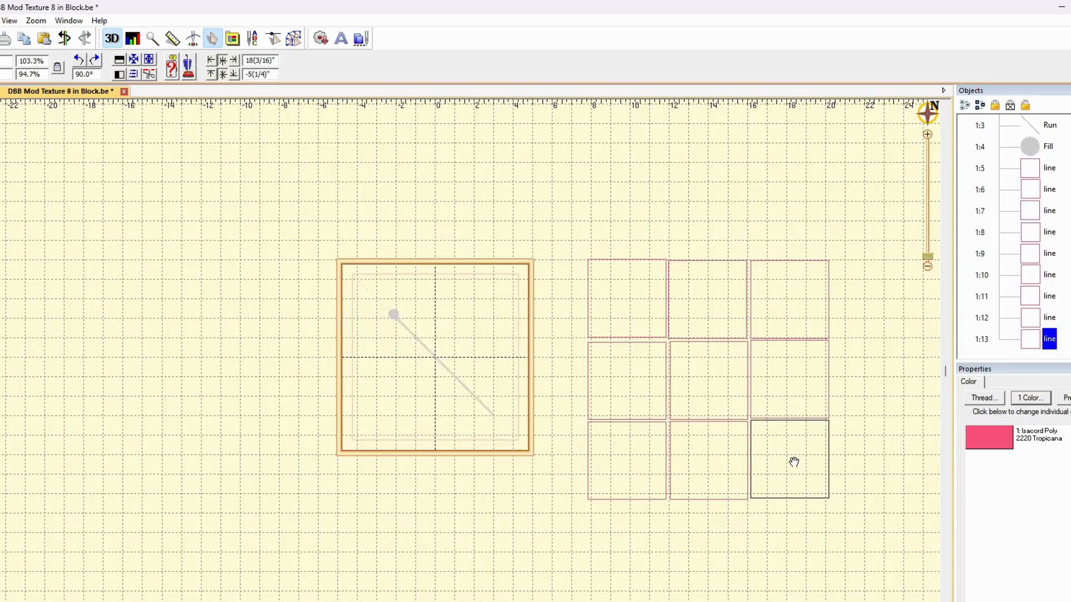
left_click_drag(794, 463, 791, 464)
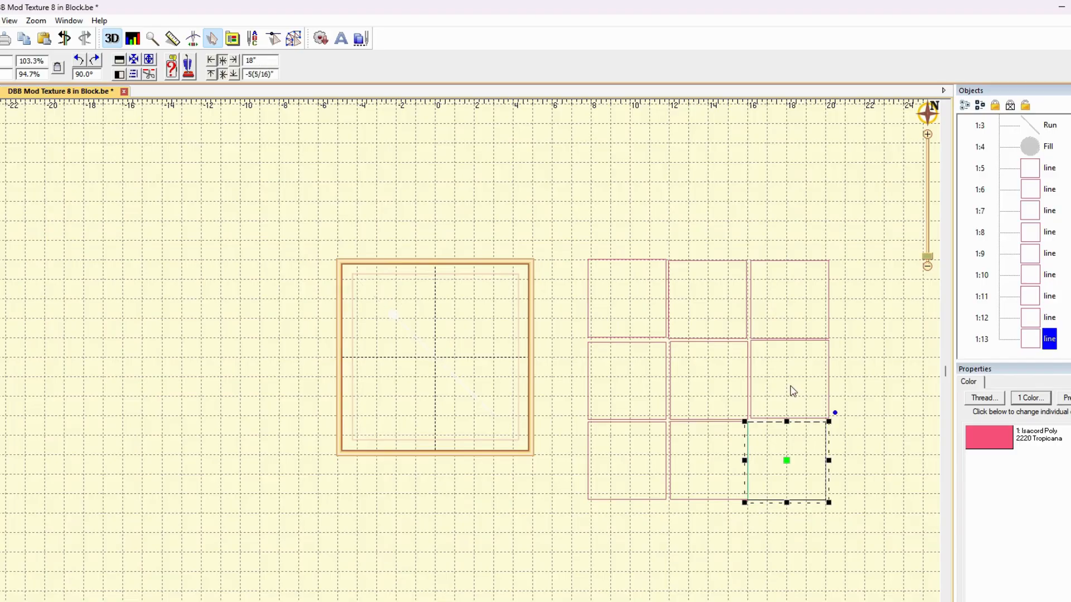
left_click(830, 413)
left_click(833, 396)
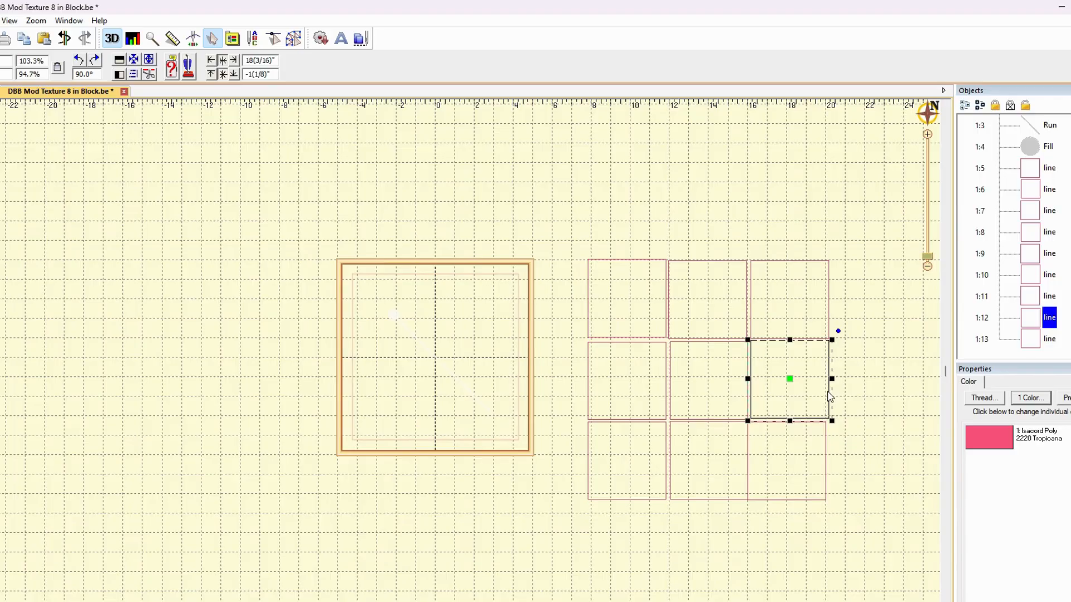
left_click_drag(800, 386, 789, 383)
left_click(791, 341)
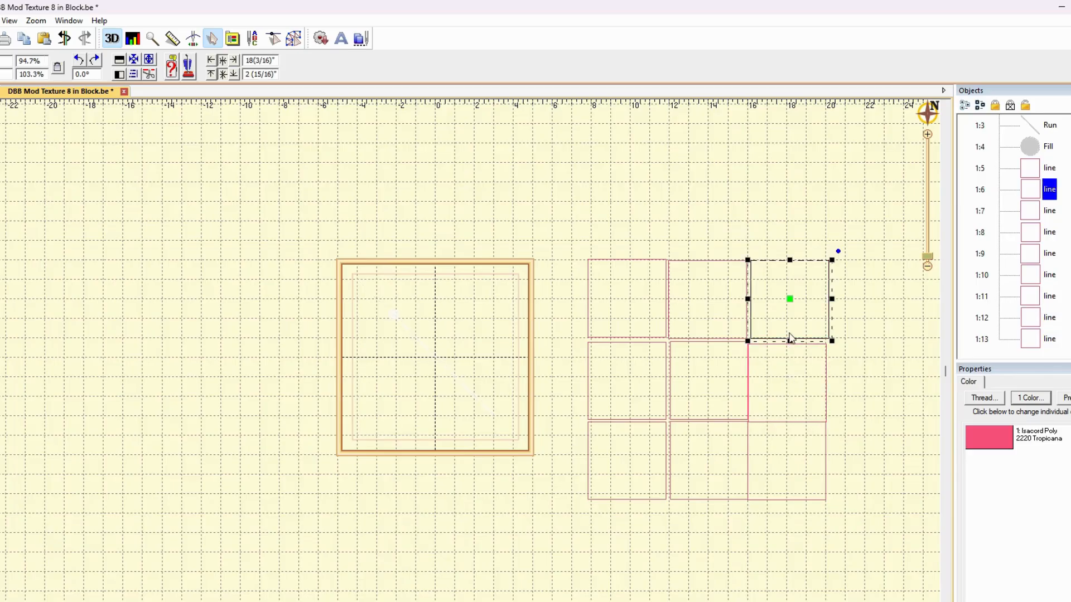
left_click_drag(790, 304, 788, 311)
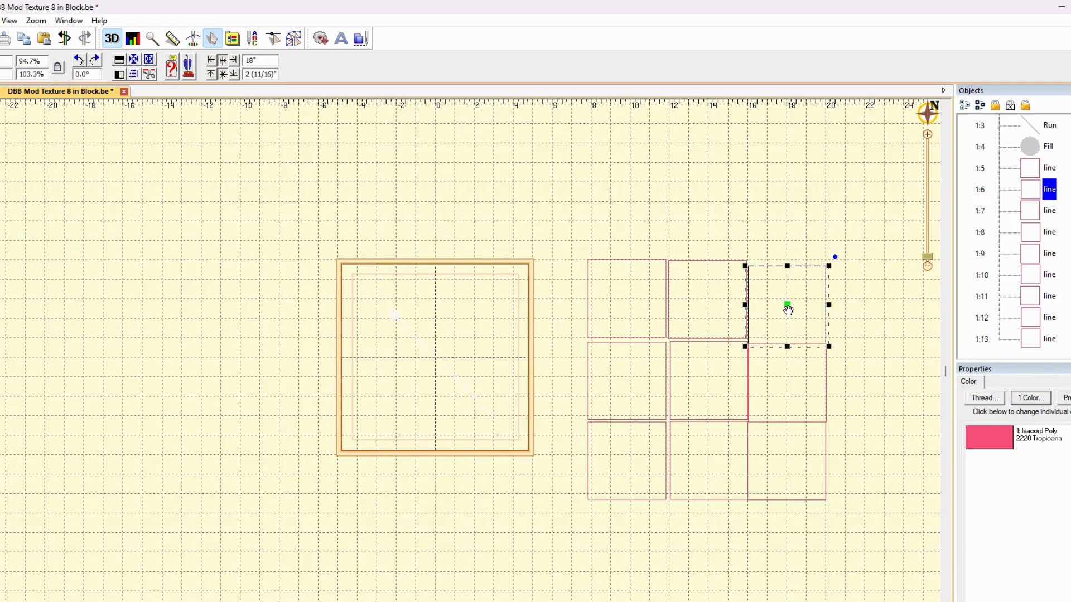
Shift the top and center squares of the middle column so they butt against the neighboring squares
left_click(684, 341)
left_click_drag(710, 305, 711, 307)
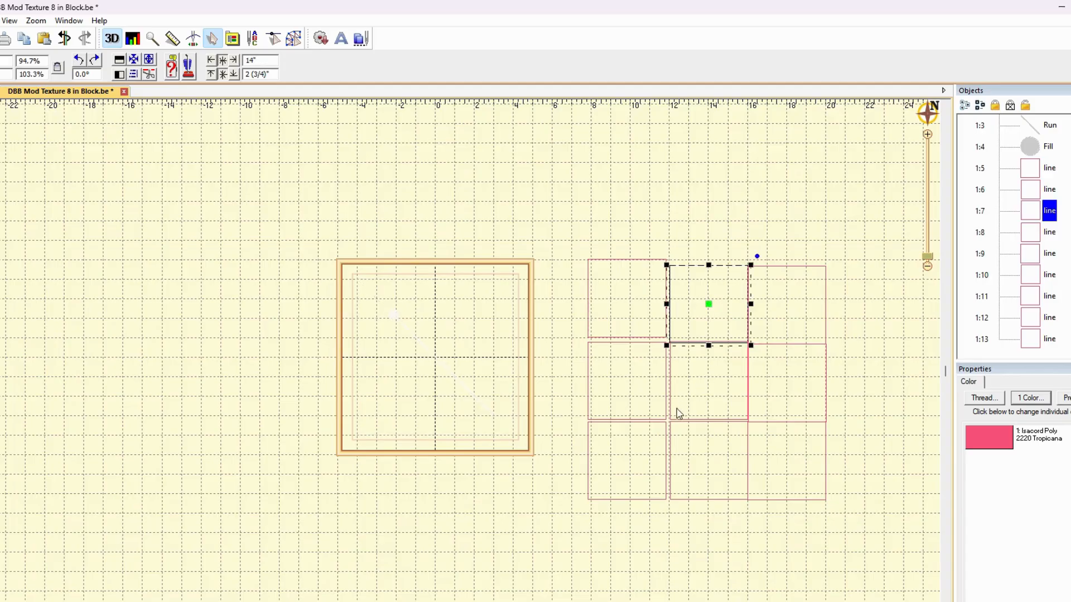
left_click(672, 427)
left_click_drag(710, 380, 711, 384)
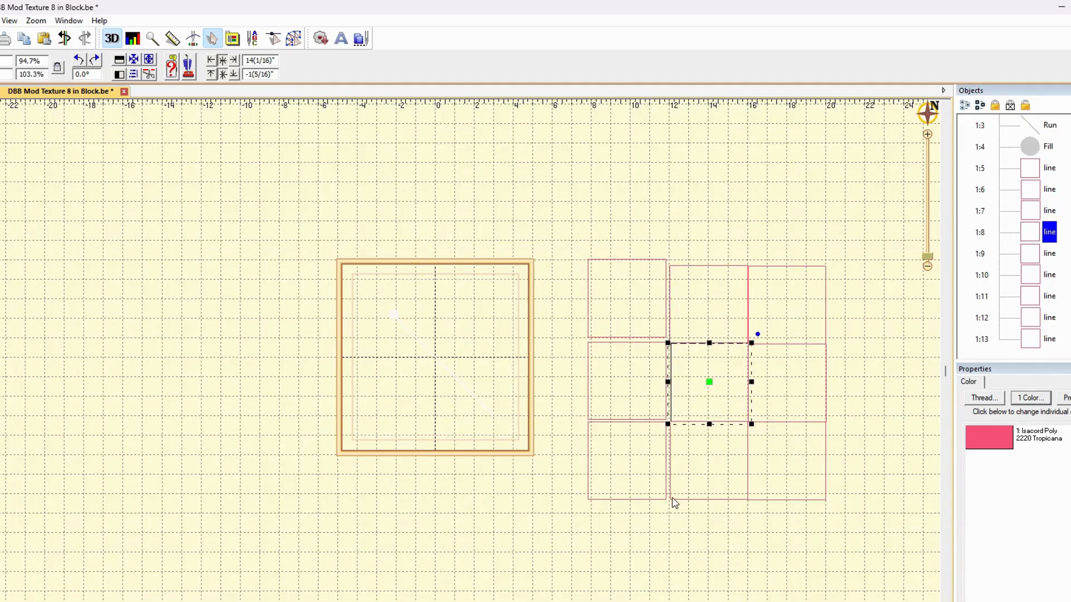
Move the three squares of the first column against the middle column to close the gaps in the grid
left_click(653, 499)
left_click_drag(625, 459, 633, 461)
left_click(593, 406)
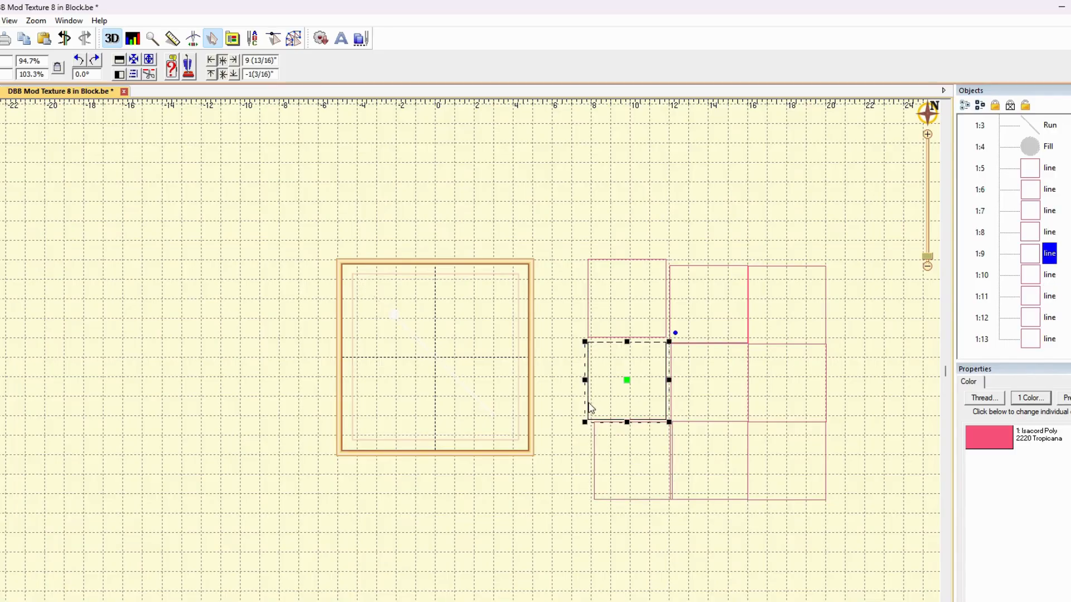
left_click_drag(615, 386, 633, 388)
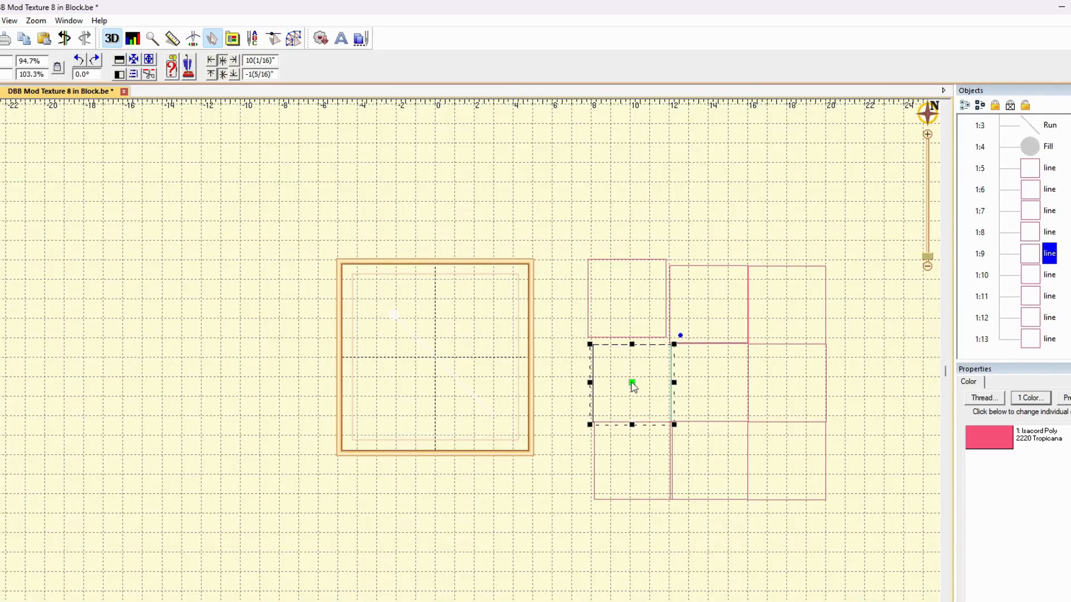
left_click(628, 299)
left_click_drag(627, 300, 632, 306)
left_click(702, 249)
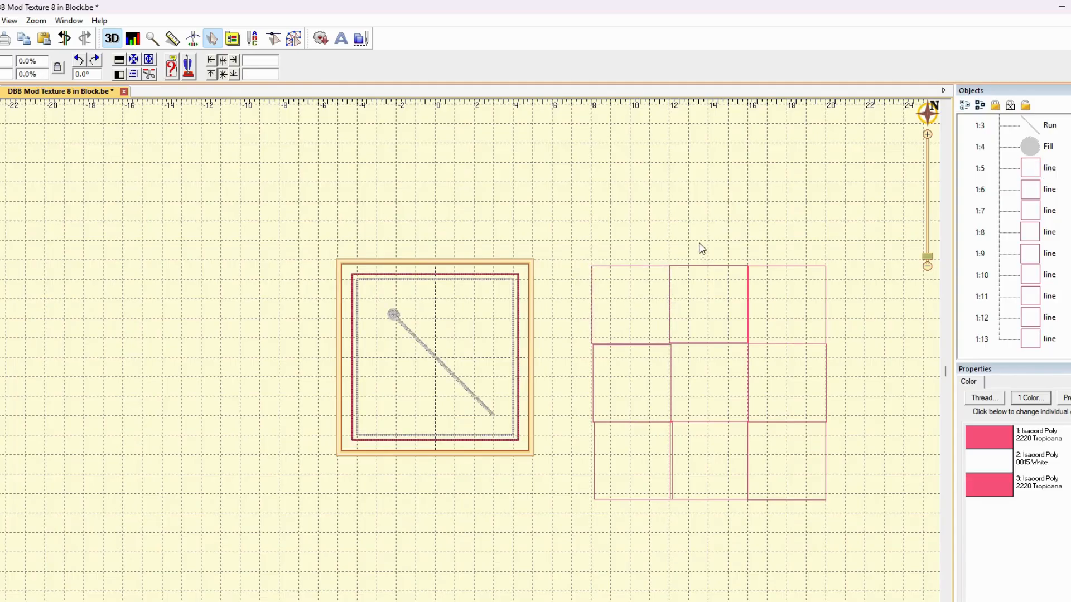
Convert all nine square outlines of the grid to Run stitches
left_click(1049, 168)
left_click(1048, 341, "shift")
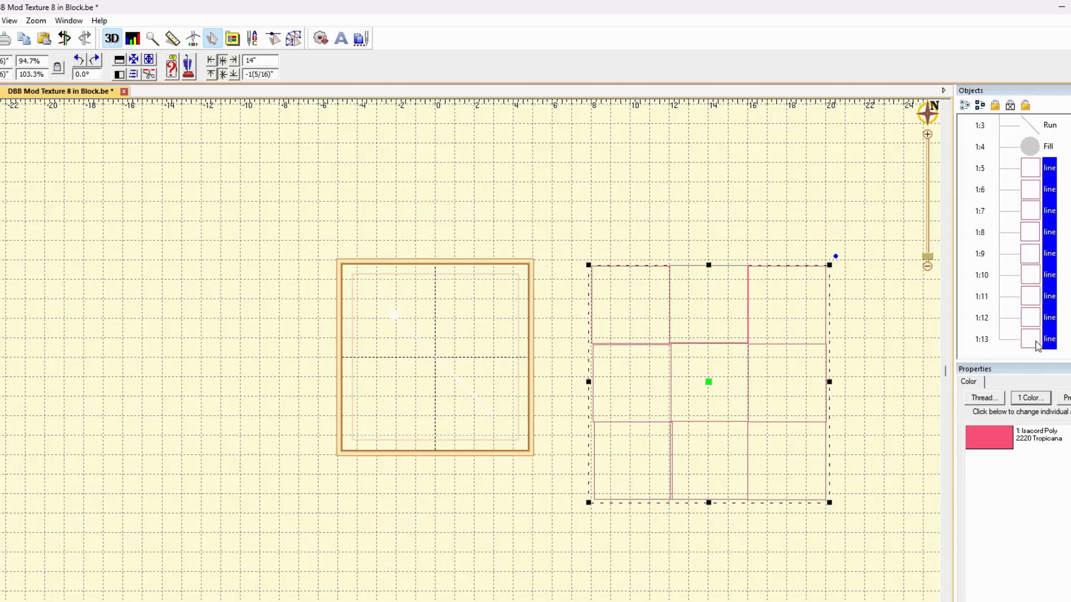
left_click(294, 38)
left_click(273, 60)
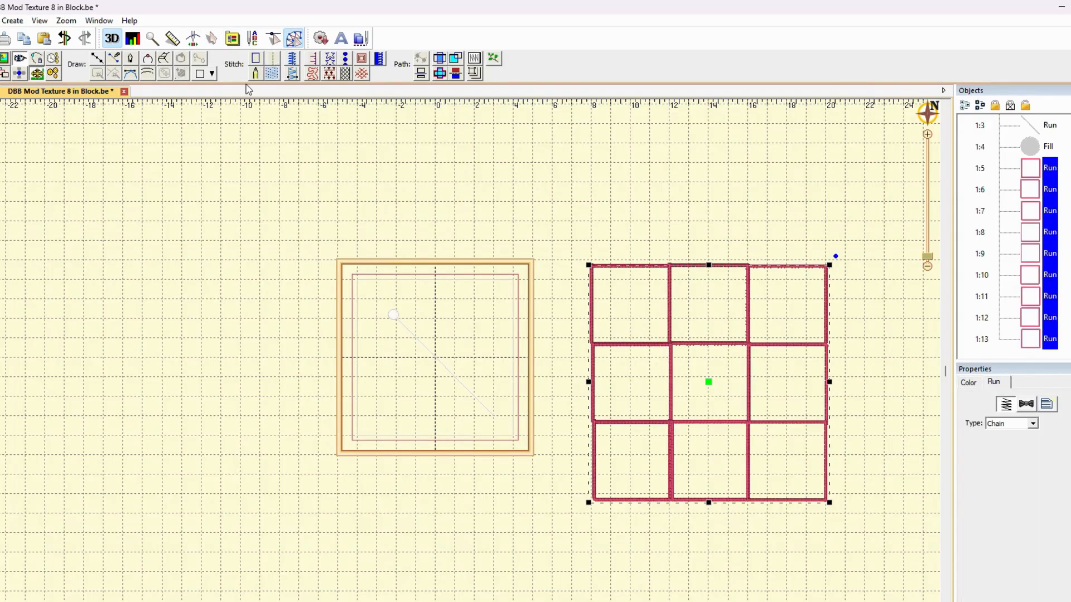
left_click(585, 177)
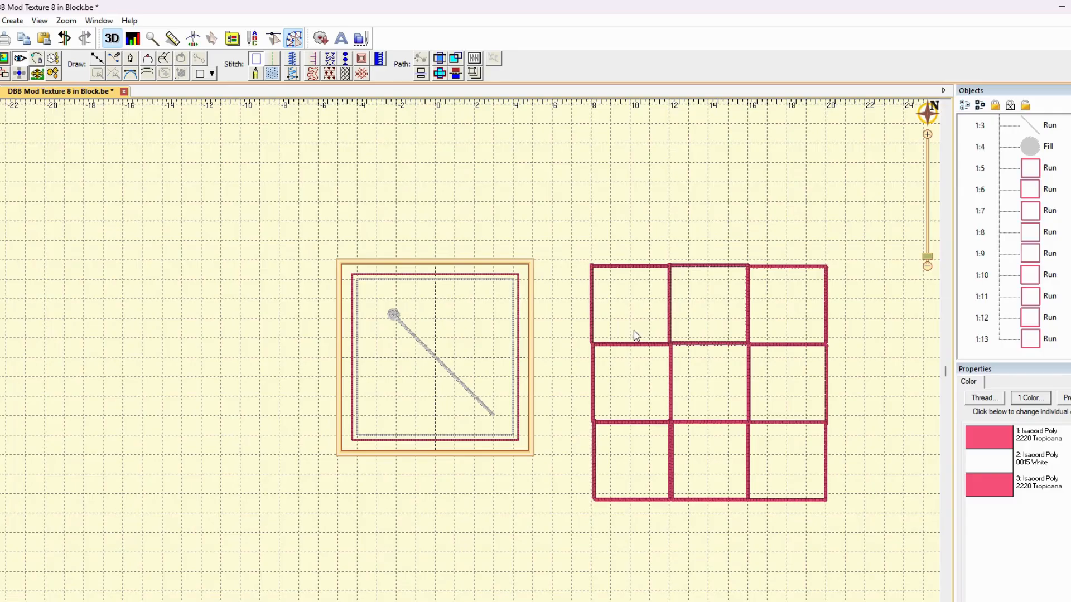
Copy the nine-square grid and paste it into a new blank design file
mouse_move(577, 250)
left_mouse_down()
mouse_move(567, 316)
mouse_move(605, 493)
mouse_move(905, 529)
mouse_move(971, 332)
mouse_move(796, 193)
mouse_move(697, 231)
left_mouse_up()
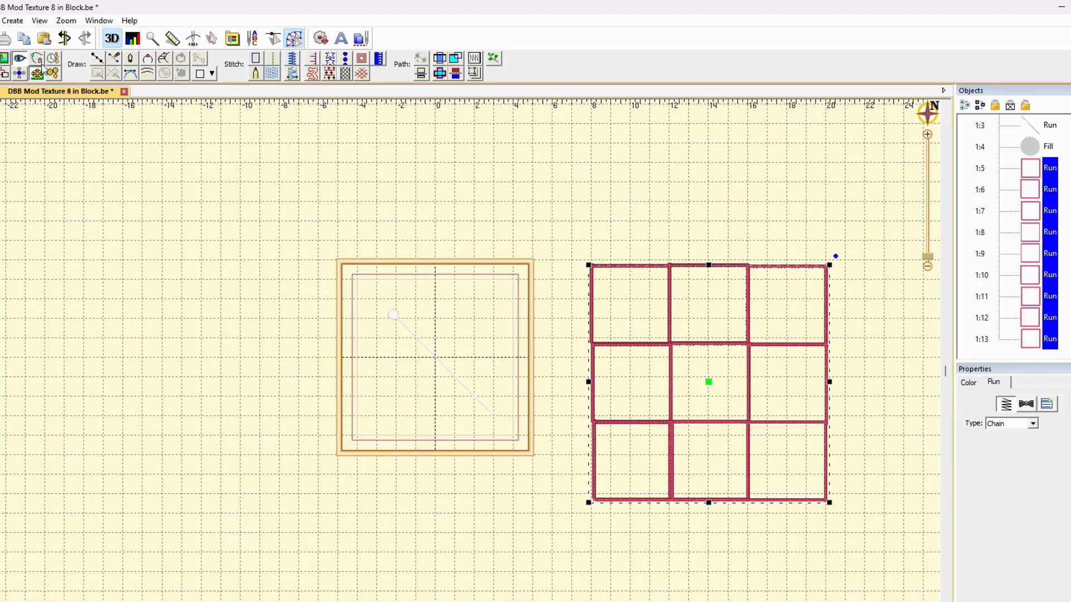
left_click(23, 39)
left_click(0, 21)
left_click(40, 34)
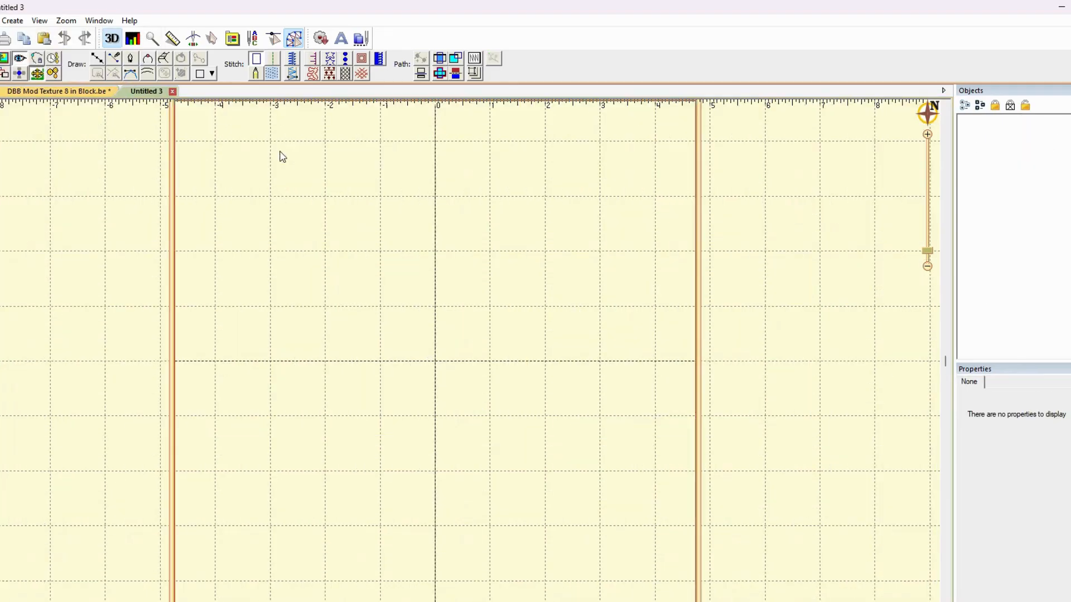
left_click(48, 43)
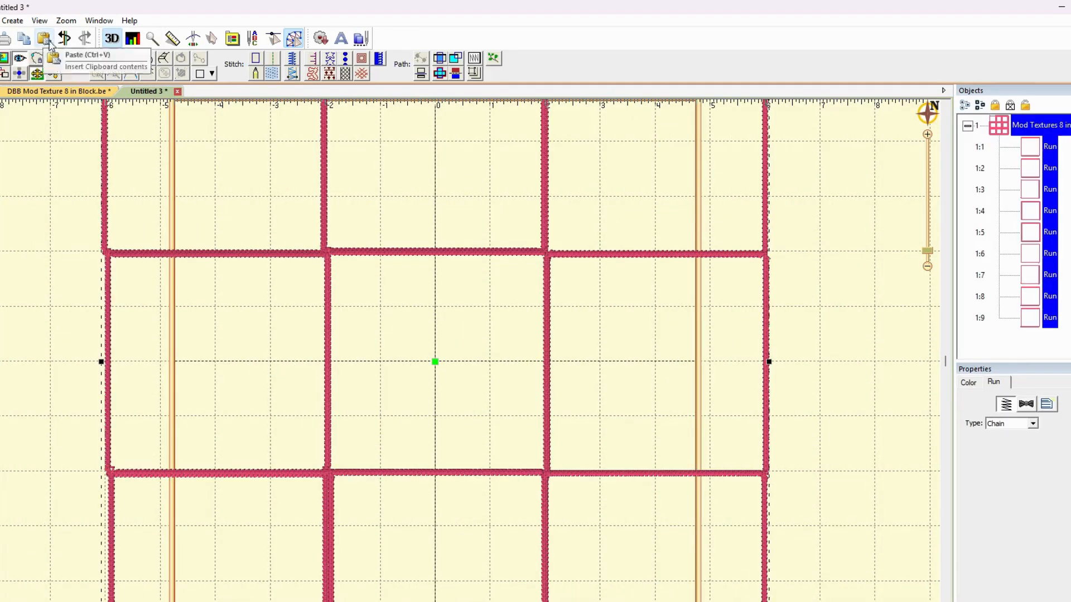
Edit the pasted grid design's name so that it begins with "Mod Textures 8in"
left_click(1012, 126)
left_click(1066, 125)
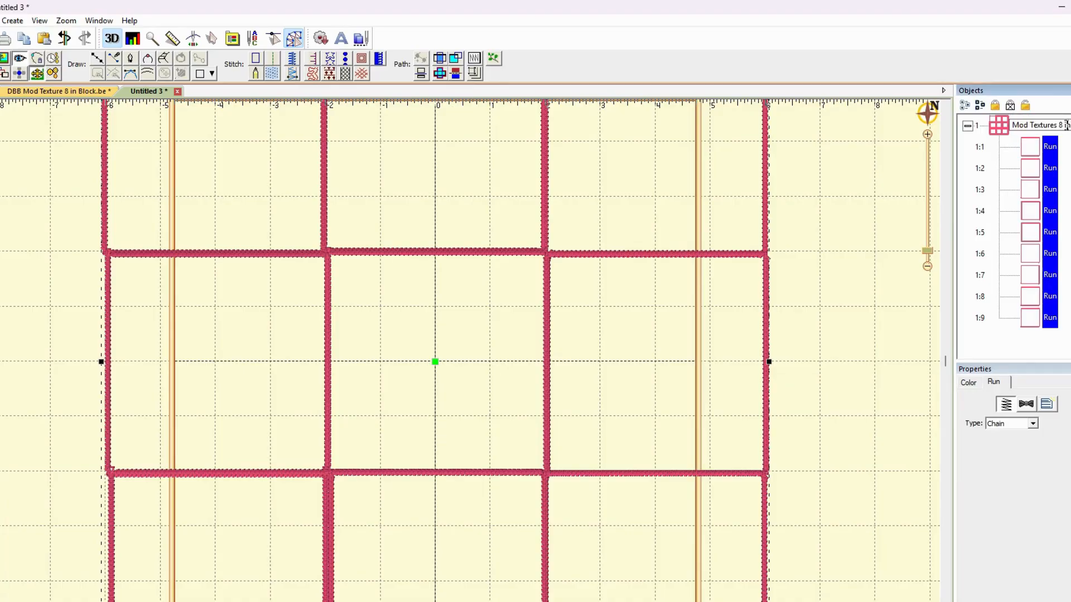
left_click_drag(1063, 125, 1070, 125)
type("in")
left_click(809, 210)
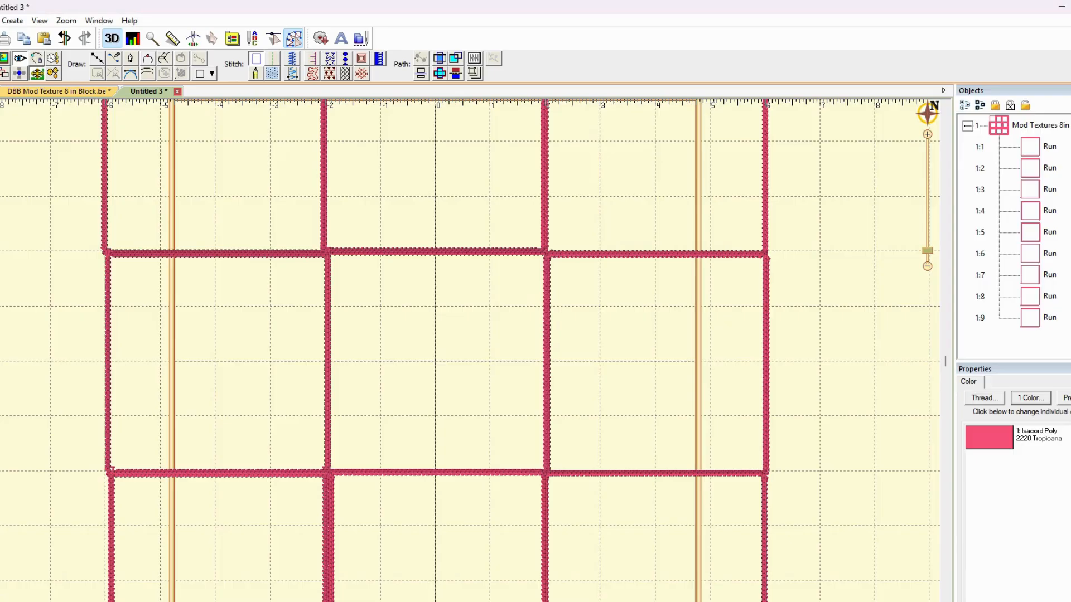
Save the new design file as "grid" in the Mod Textures folder and close it
left_click(0, 21)
left_click(5, 151)
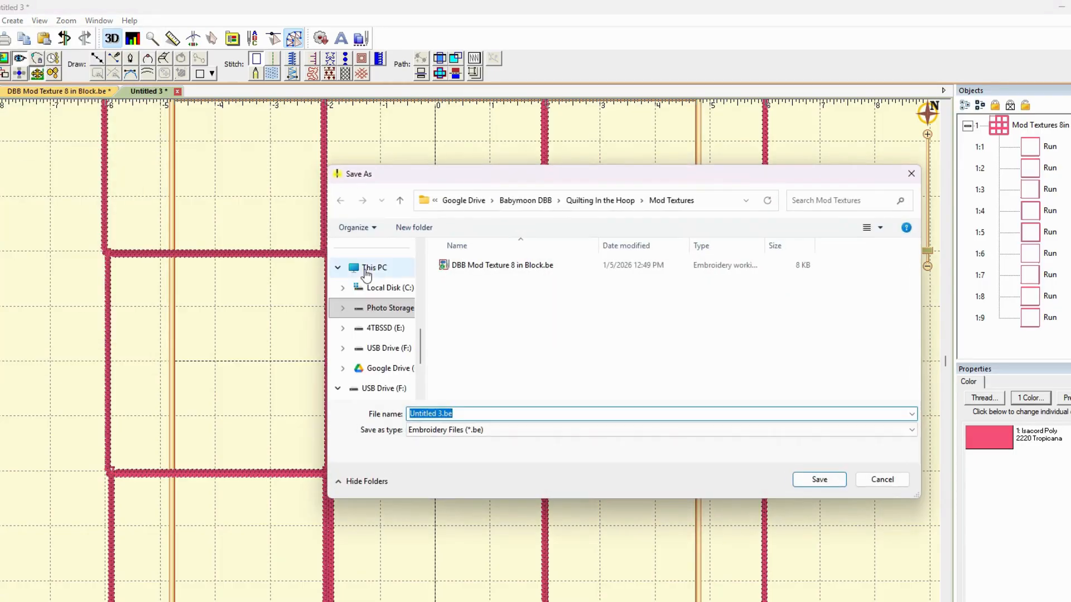
type("grid")
left_click(819, 479)
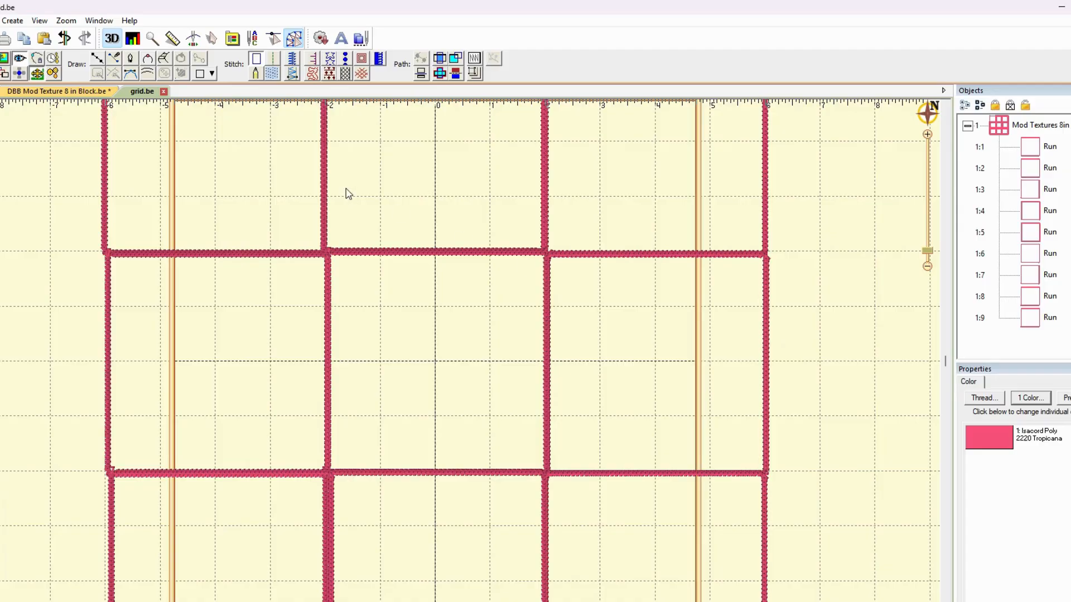
left_click(163, 92)
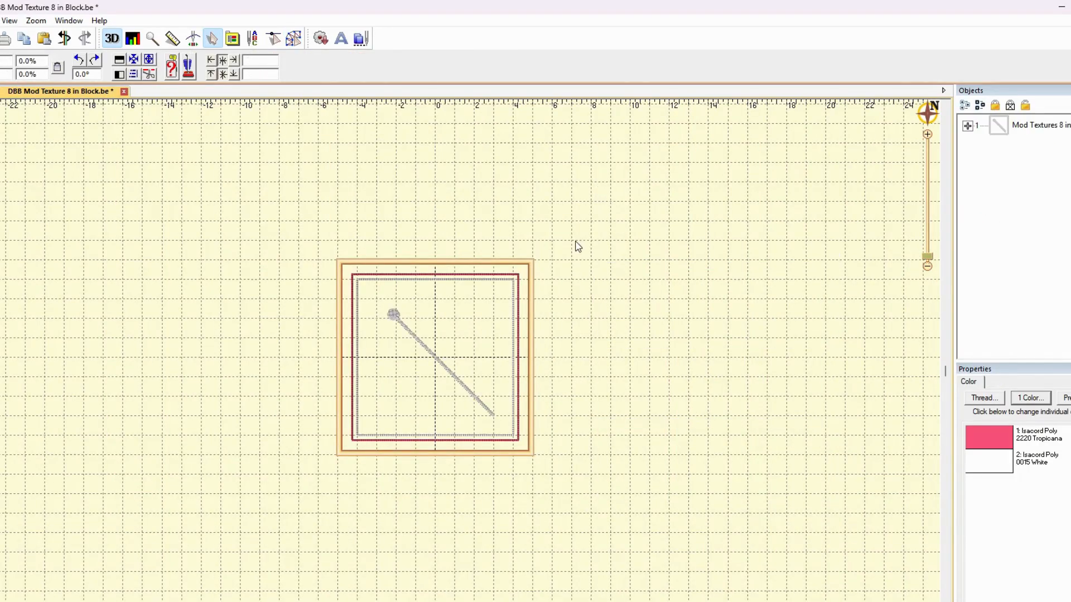
Examine the diagonal line and the circle that make up the Mod Textures design
scroll(687, 253, "up", 2)
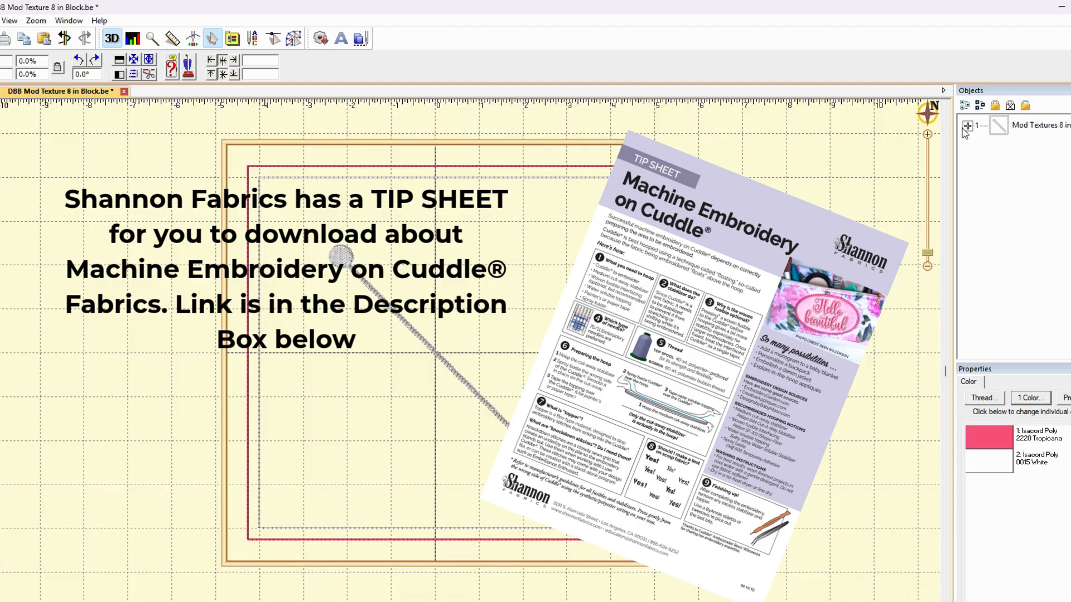
left_click(1020, 125)
left_click(776, 290)
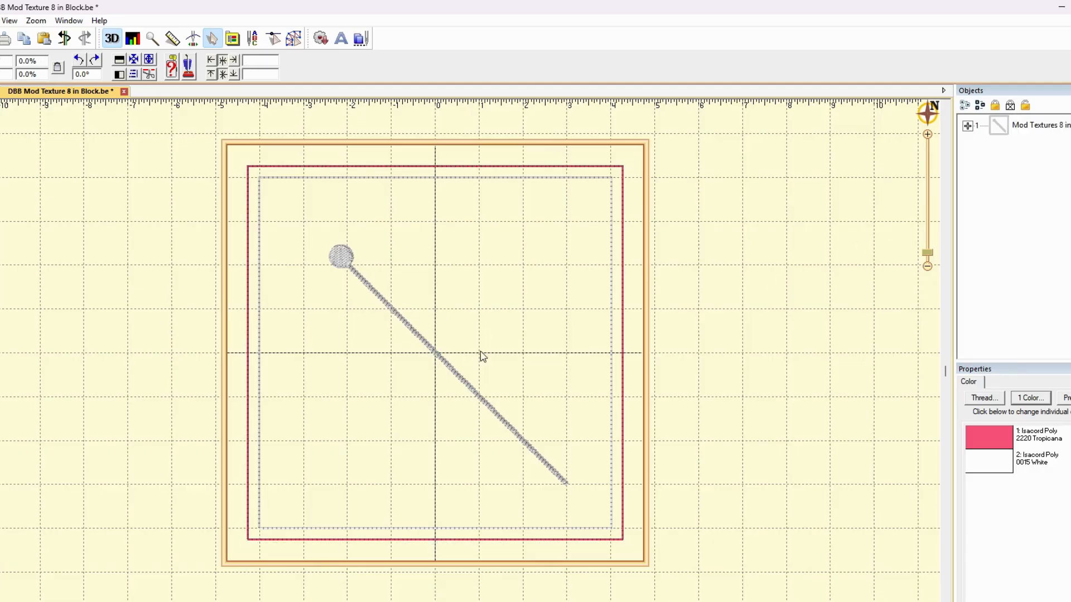
left_click(968, 126)
left_click(1035, 198)
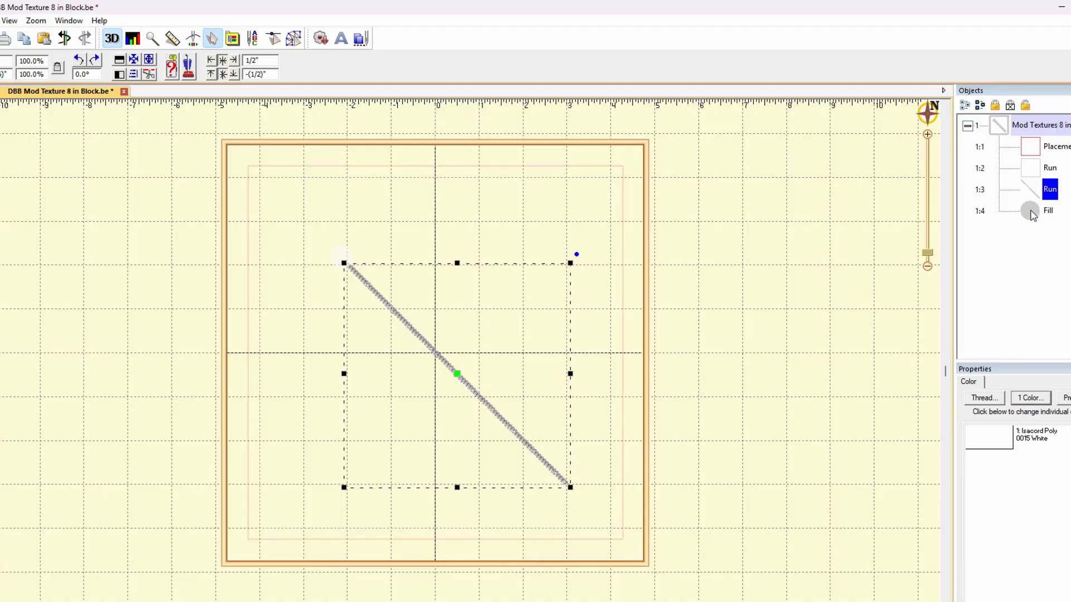
left_click(1031, 213, "ctrl")
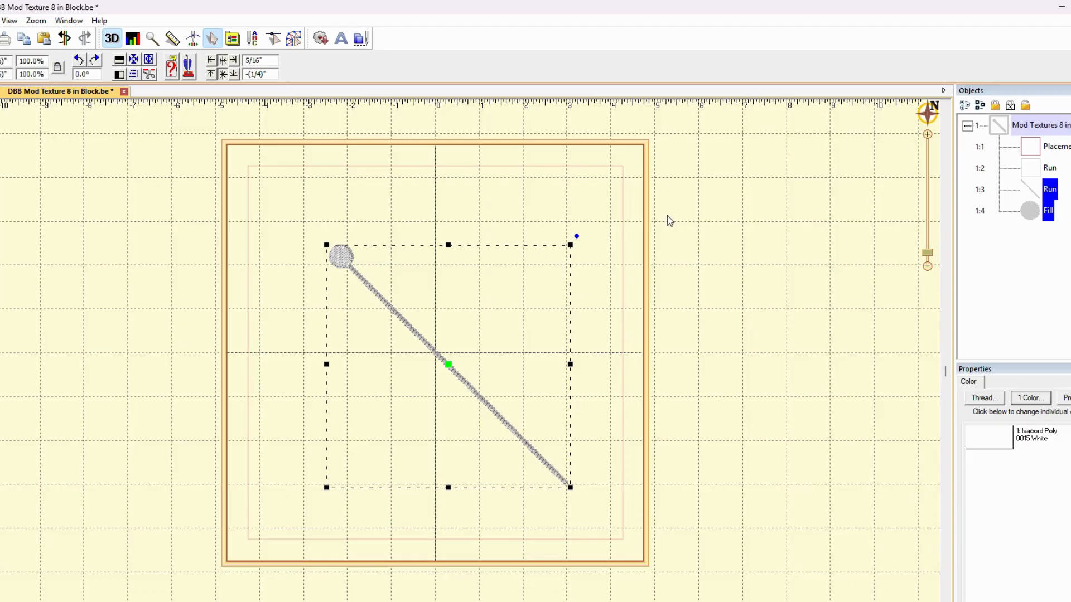
left_click(704, 250)
left_click(1036, 191)
left_click(1045, 215, "ctrl")
left_click(1030, 198)
left_click(1032, 210)
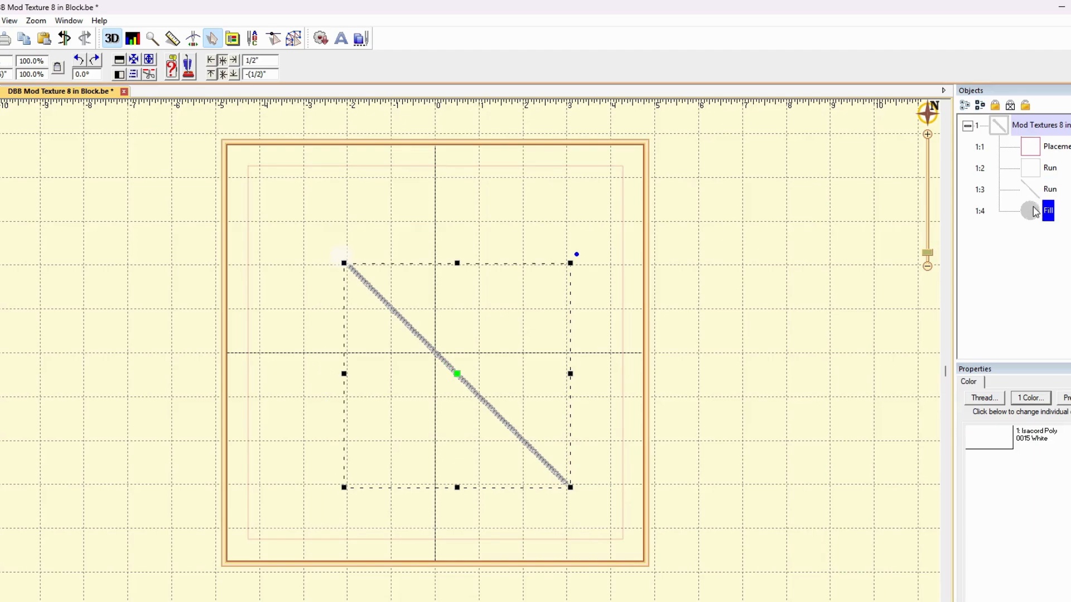
Switch to Create mode and examine the diagonal line's Chain run stitches up close
left_click(294, 38)
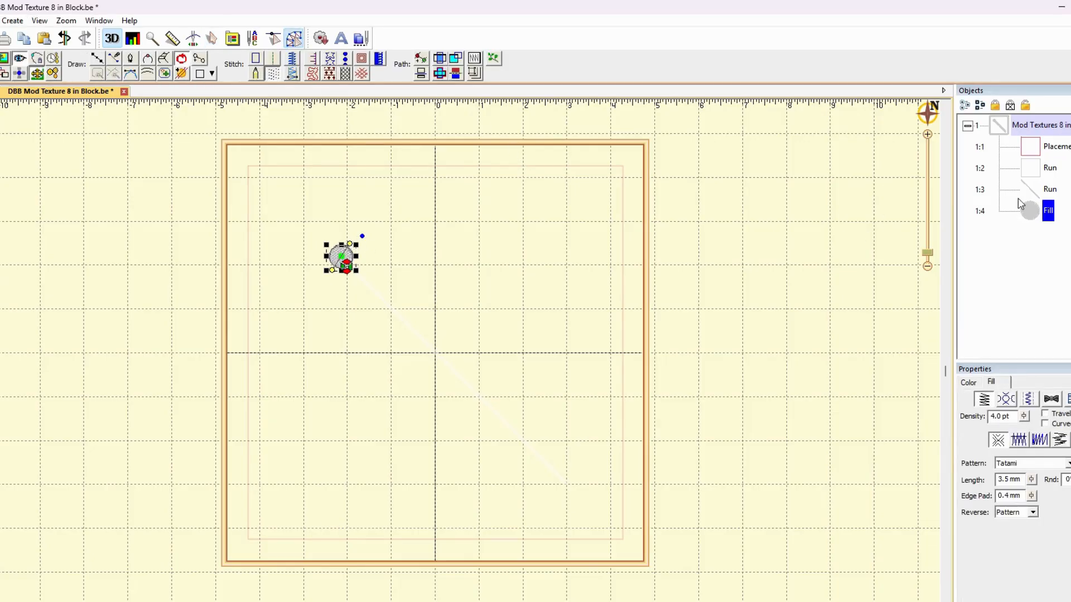
left_click(1031, 188)
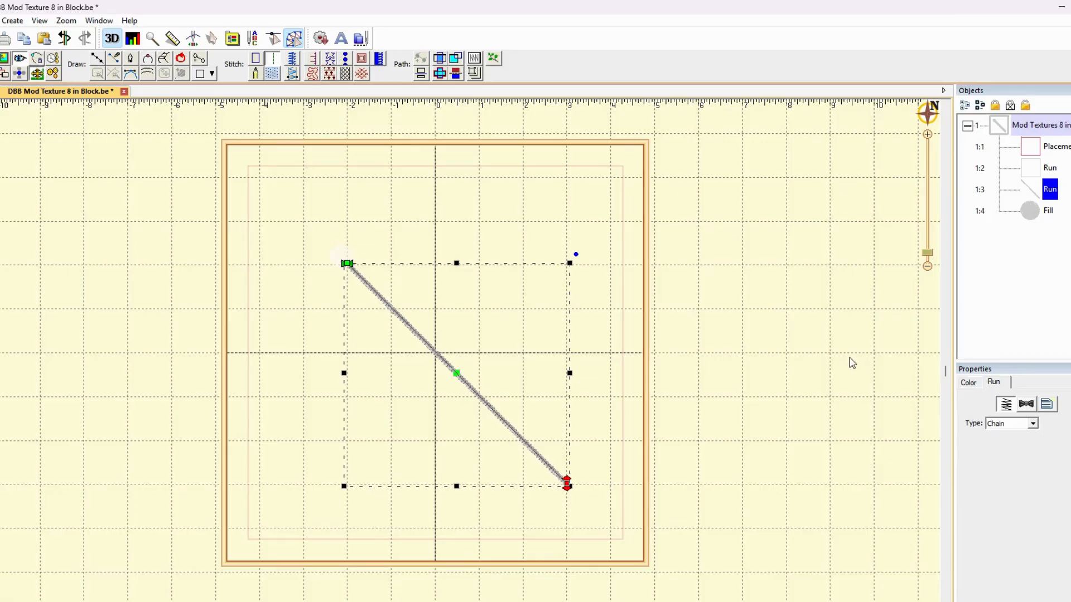
scroll(541, 350, "up", 2)
scroll(540, 351, "up", 3)
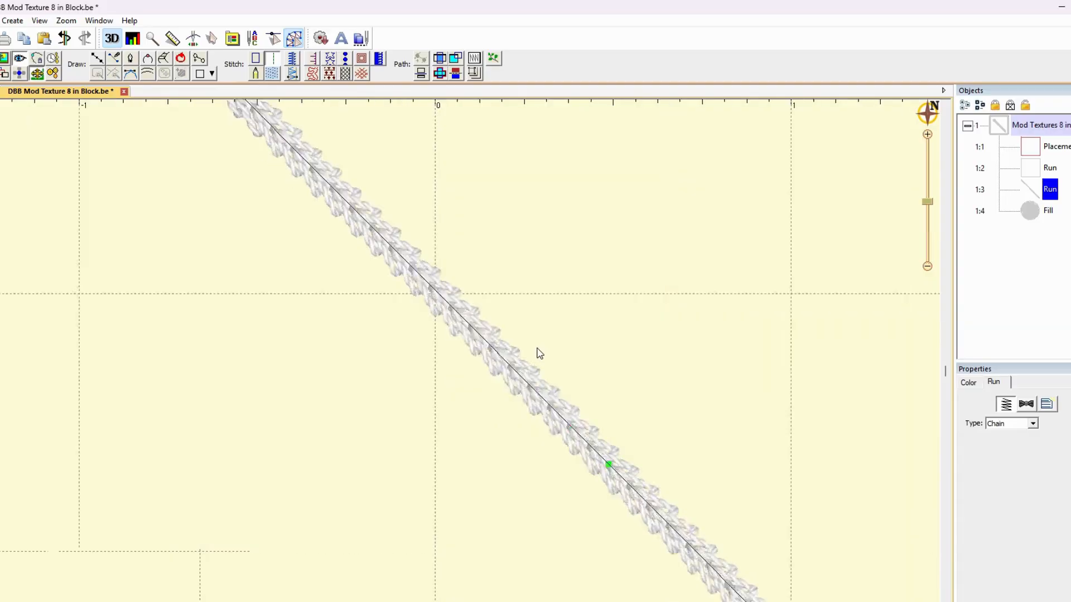
scroll(539, 352, "up", 2)
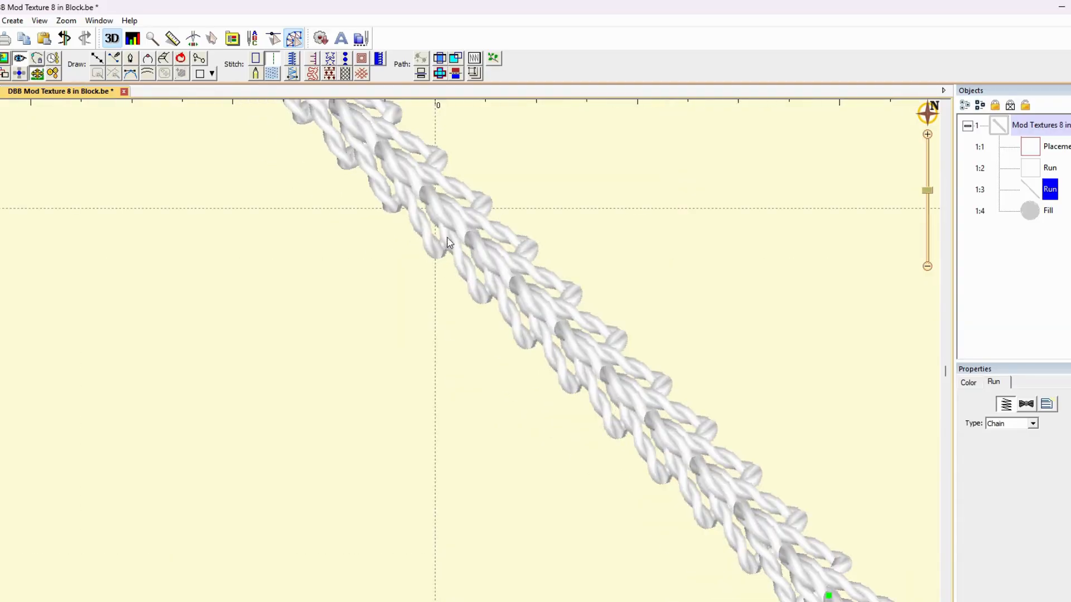
left_click(927, 267)
scroll(731, 323, "down", 3)
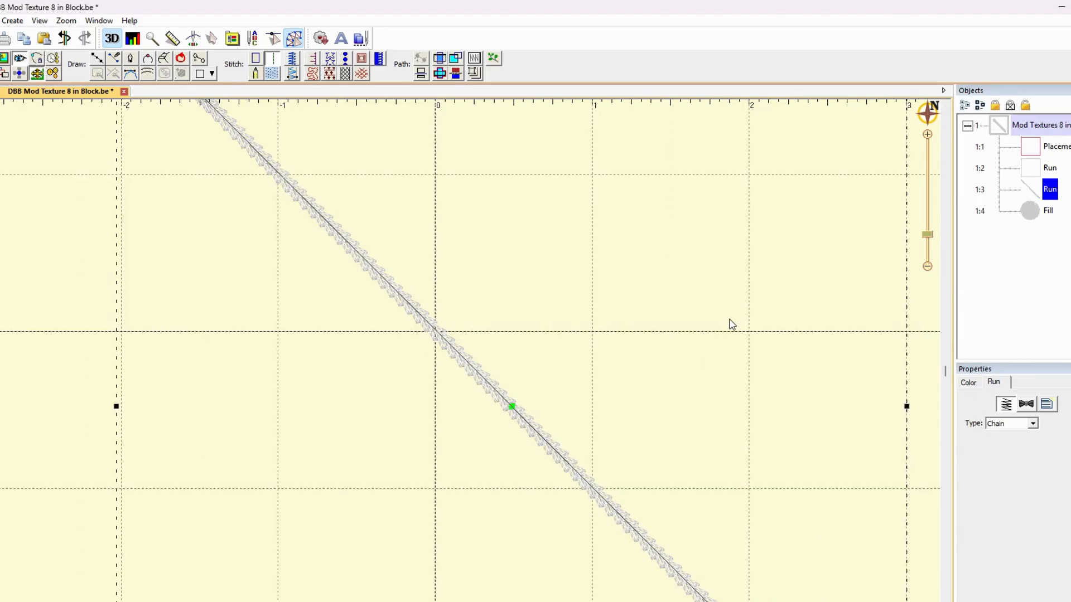
scroll(732, 324, "down", 2)
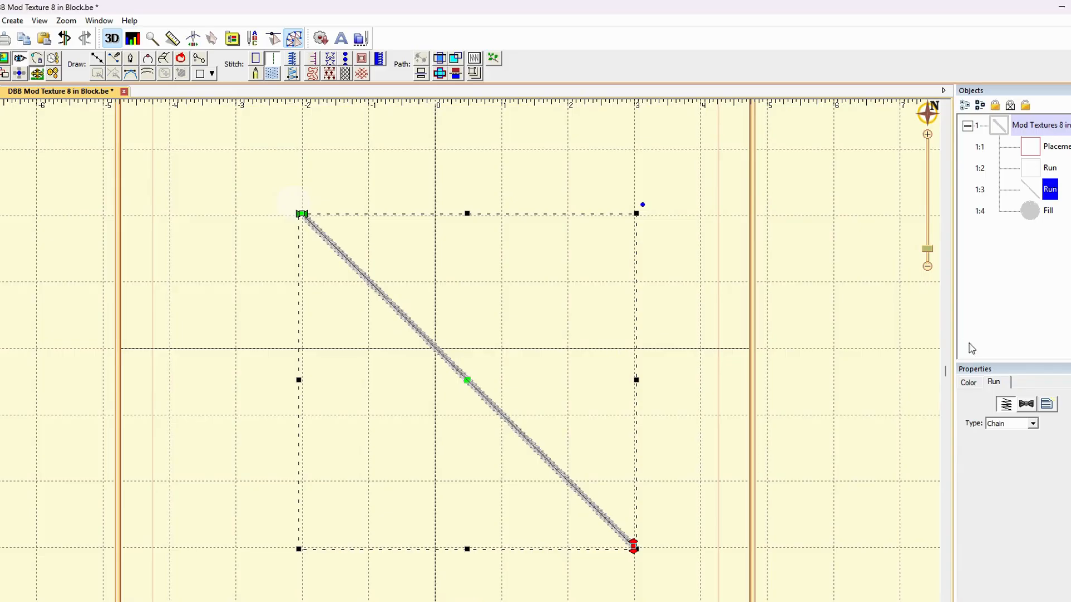
left_click(720, 342)
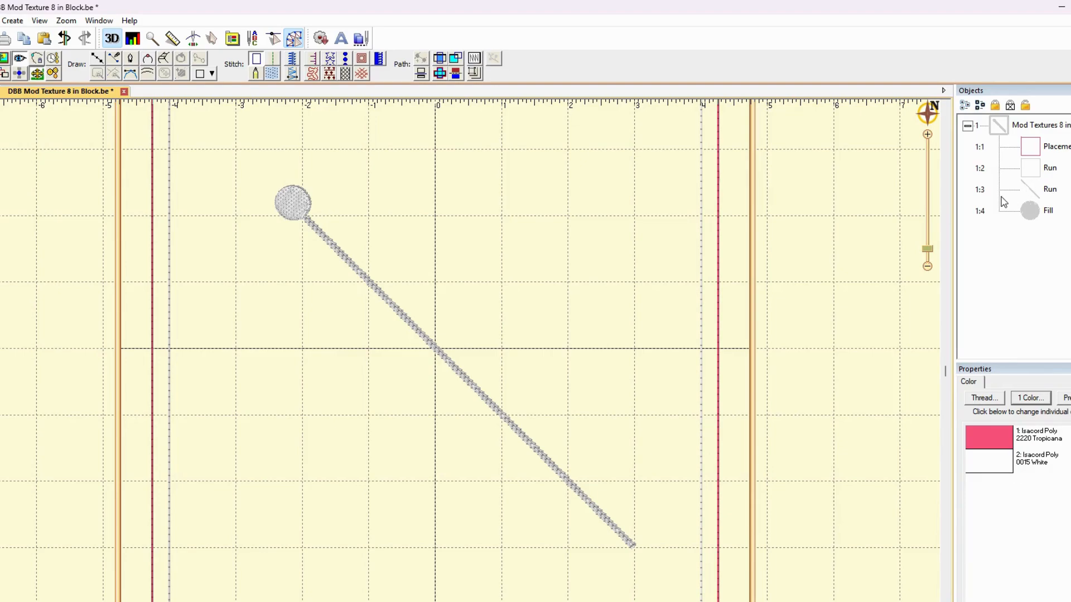
Duplicate the filled circle, rotate the copy half a turn and place it on the diagonal line's lower end
left_click(1035, 211)
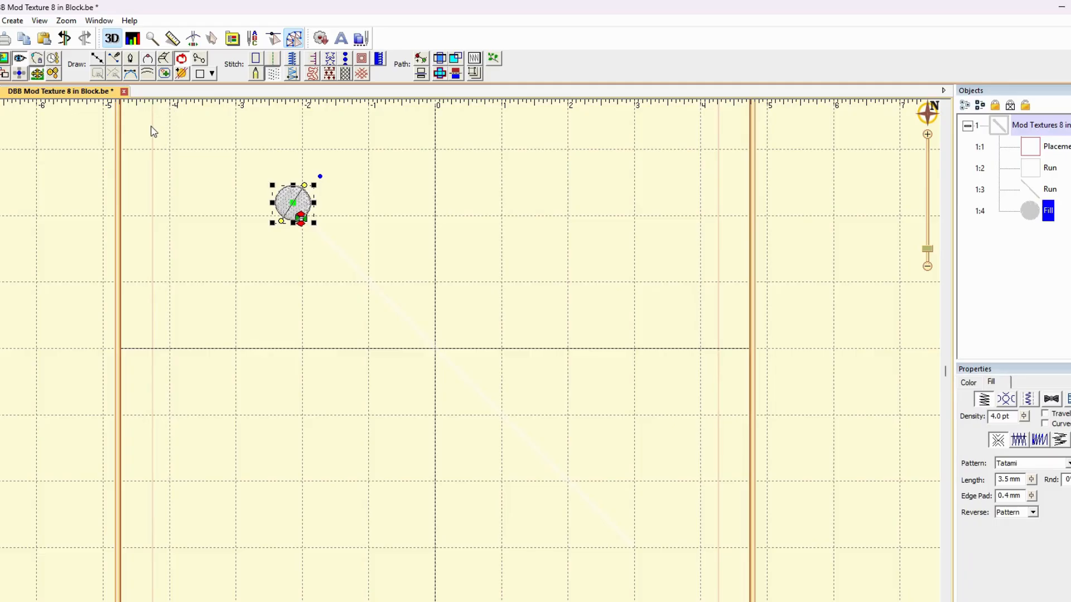
left_click(24, 39)
left_click(44, 38)
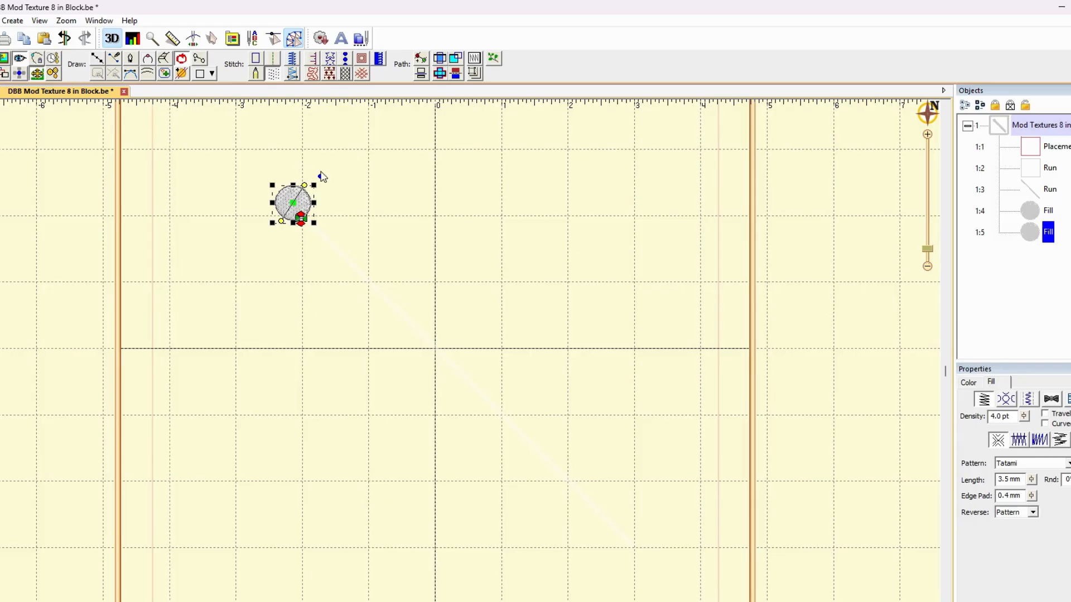
mouse_move(319, 176)
left_mouse_down()
mouse_move(258, 184)
mouse_move(267, 252)
left_mouse_up()
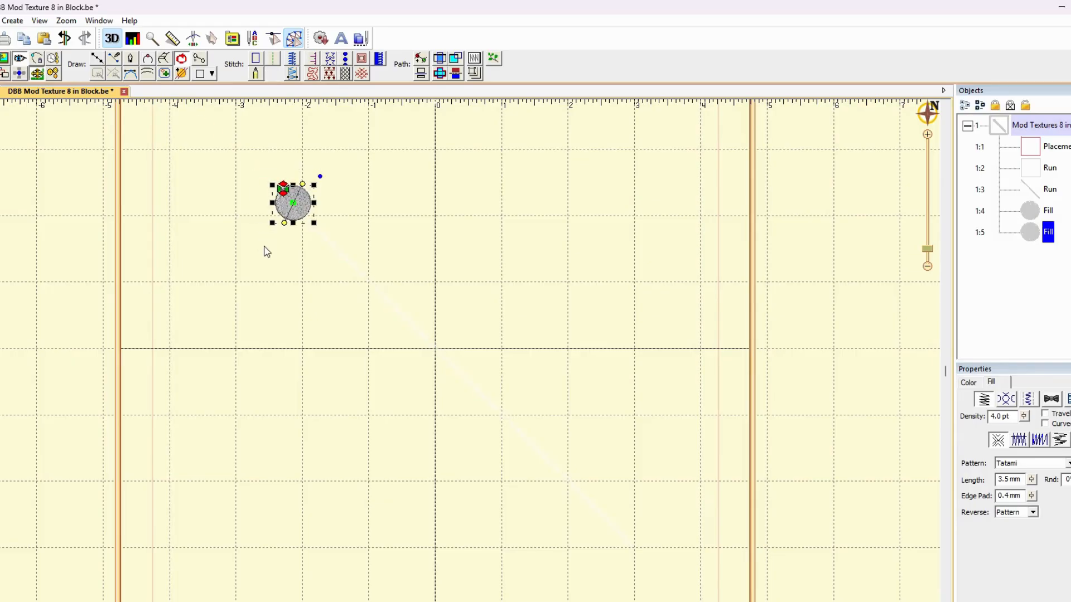
left_click_drag(292, 205, 644, 564)
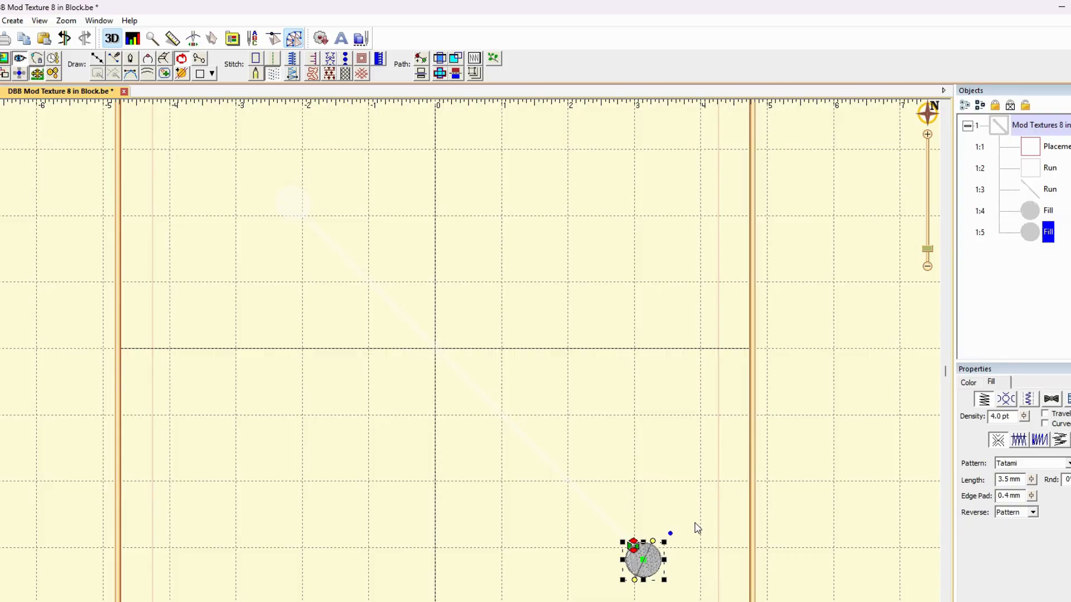
left_click(928, 266)
left_click(835, 342)
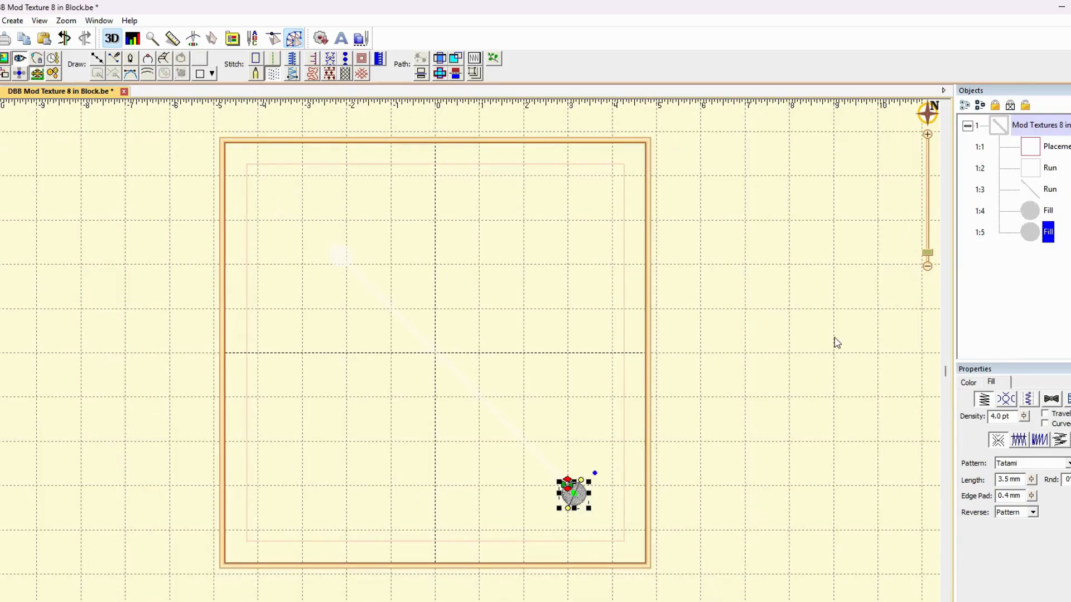
Move the lower circle ahead of the diagonal line in the stitching sequence
left_click(1049, 189)
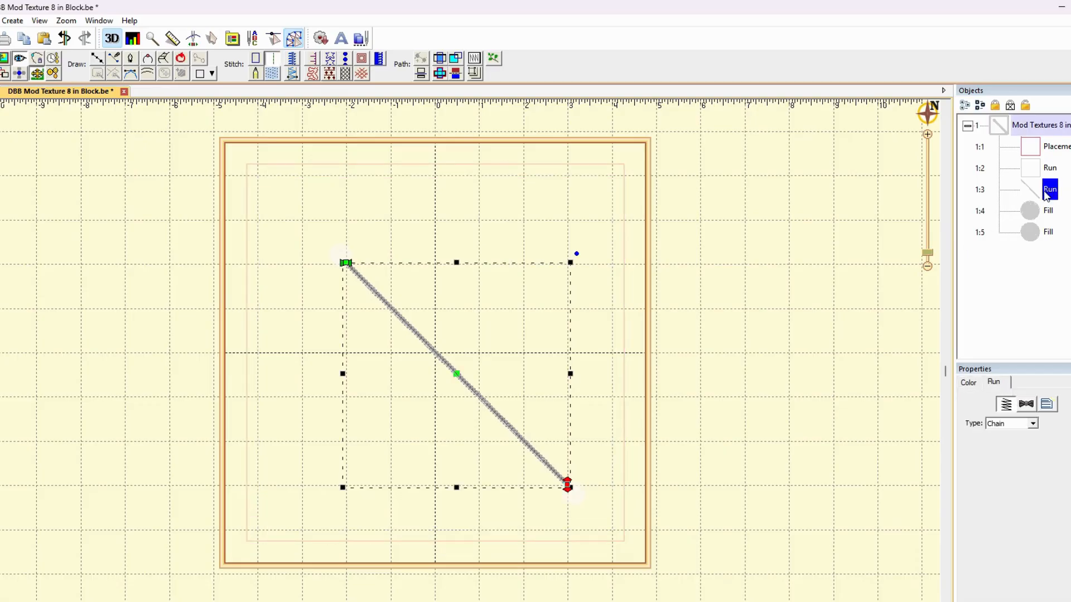
left_click(1032, 216)
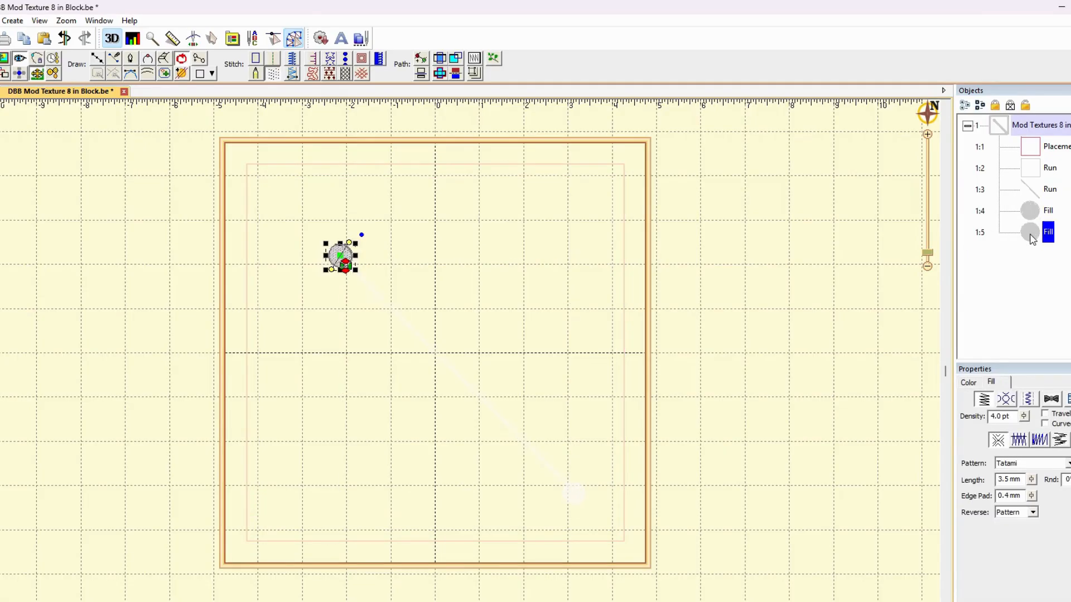
left_click(1032, 238)
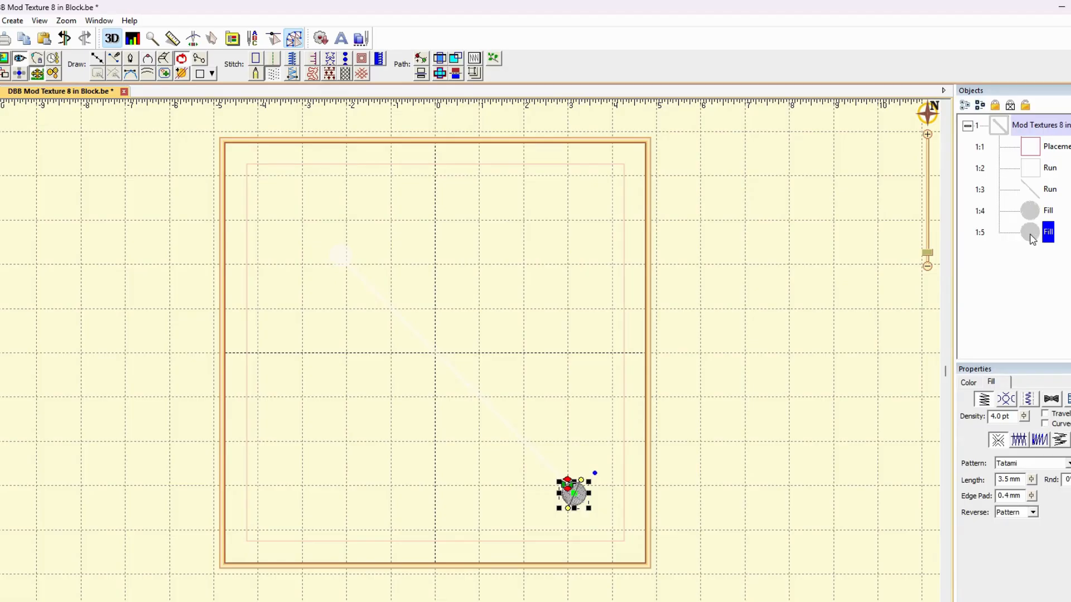
left_click_drag(1030, 240, 1026, 180)
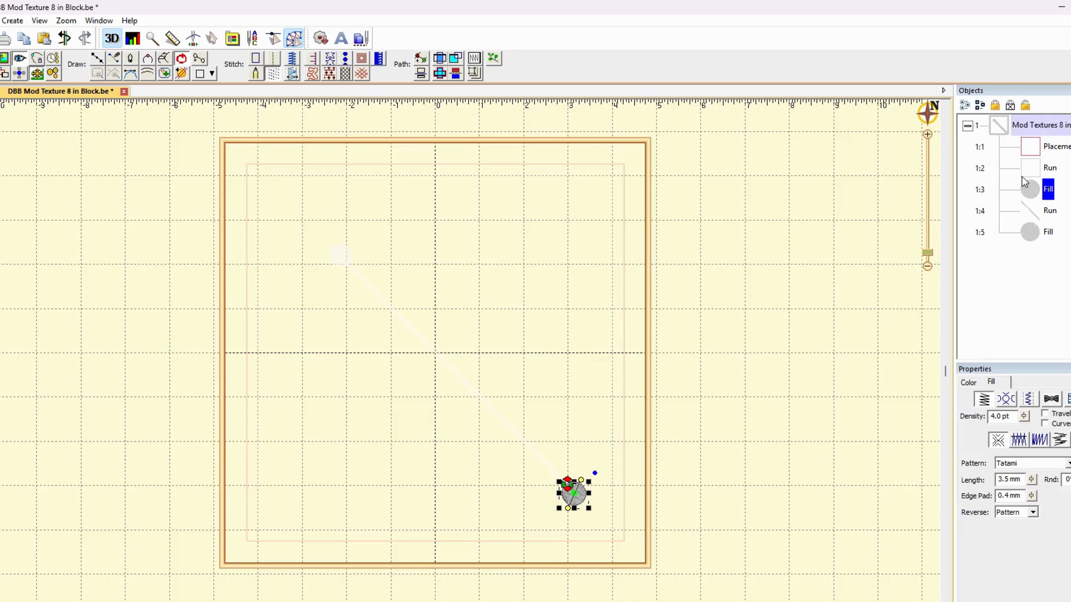
left_click(823, 280)
Reverse the diagonal line's points so that it starts at the lower circle and ends at the upper one
left_click(1037, 193)
left_click(1029, 213)
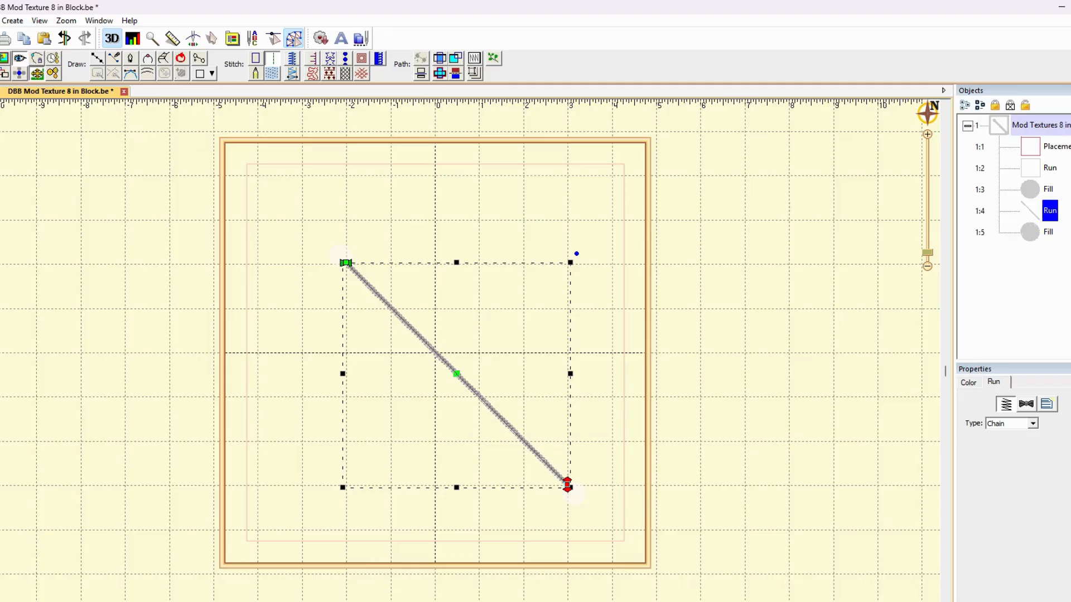
left_click(8, 23)
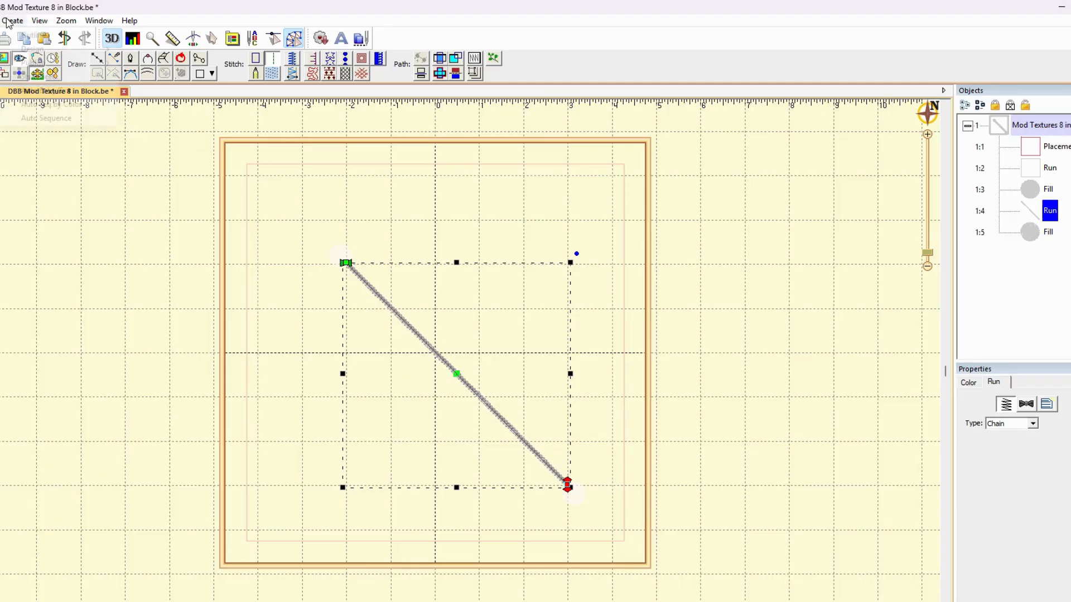
mouse_move(95, 36)
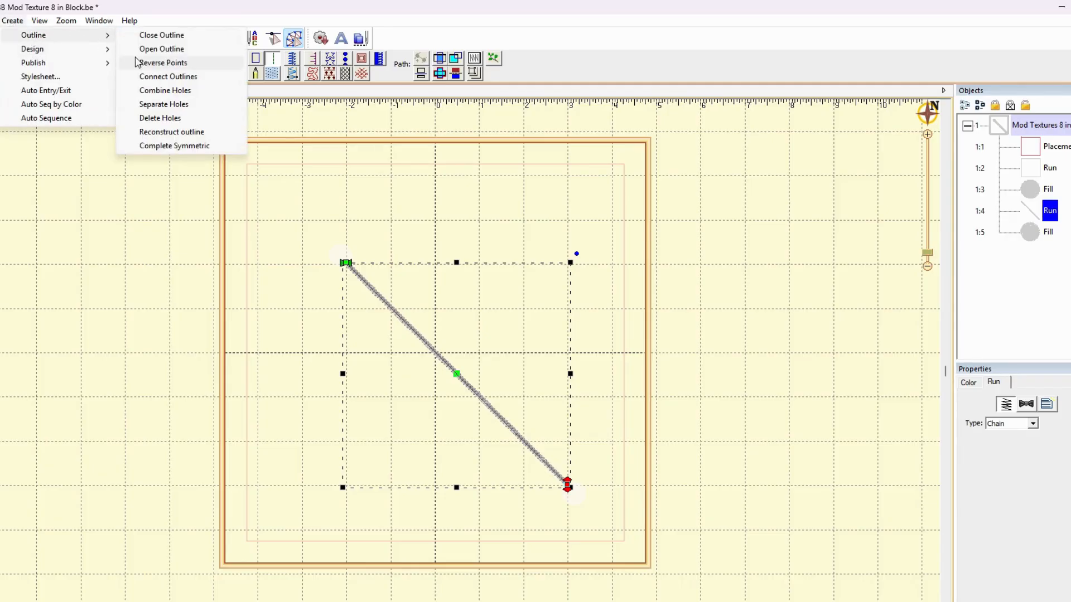
left_click(157, 76)
left_click(574, 496)
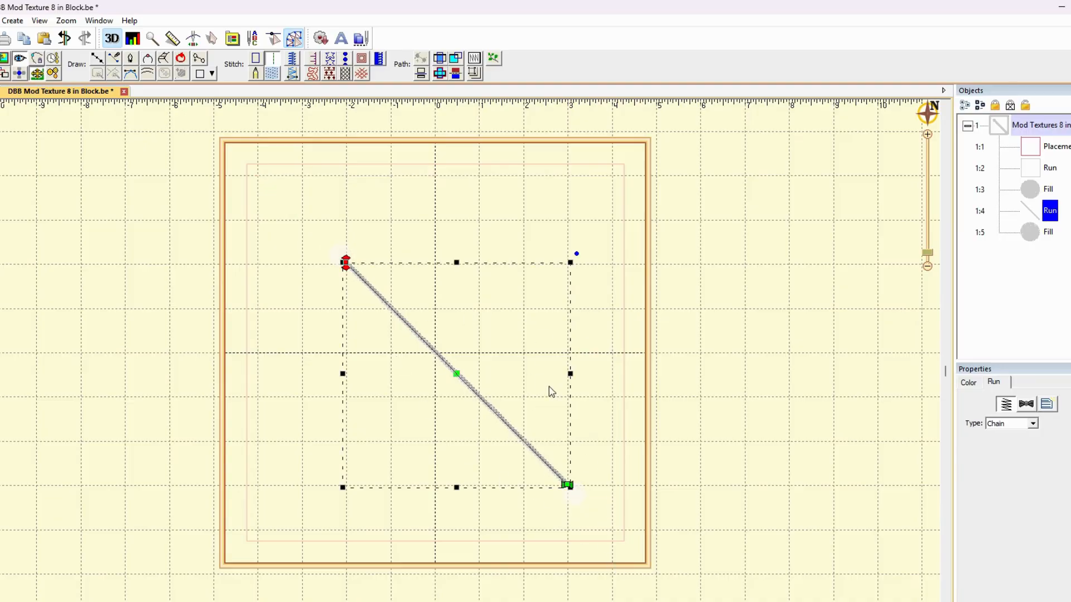
Rotate the upper circle slightly in place
left_click(1034, 233)
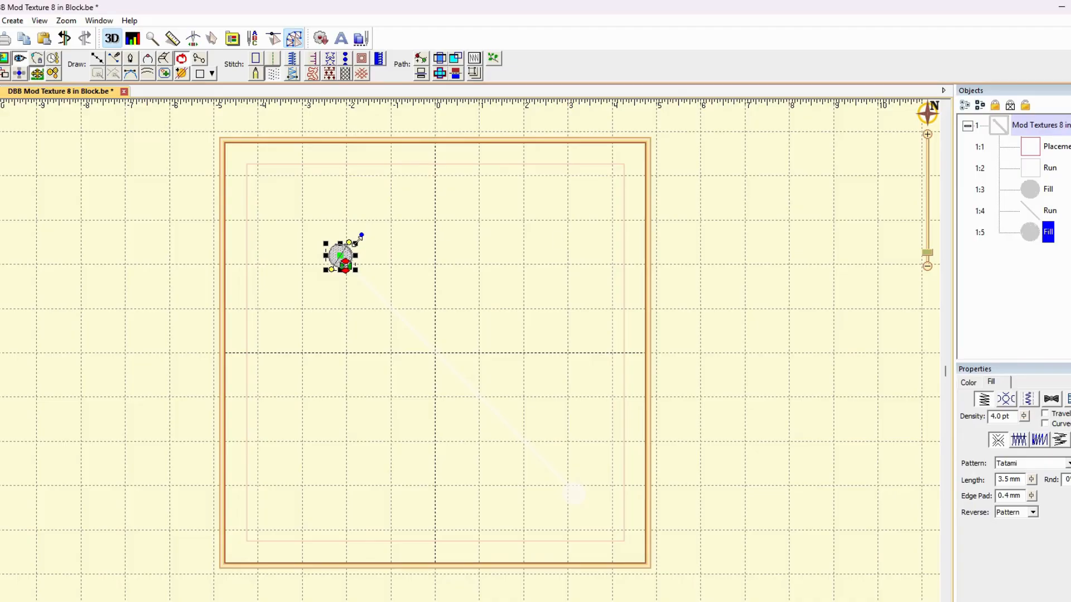
left_click_drag(362, 237, 361, 238)
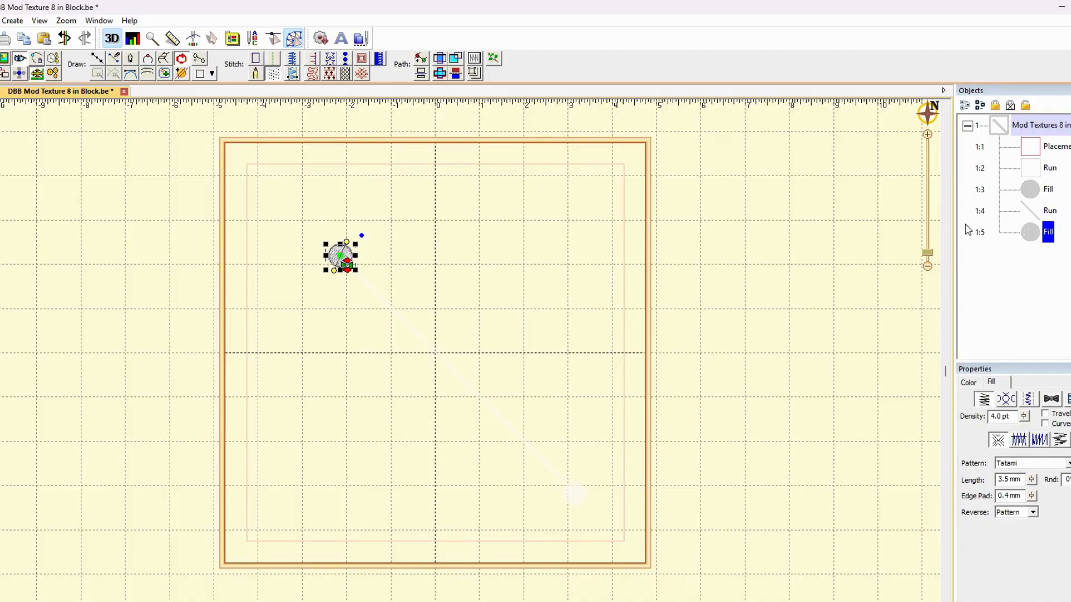
left_click(652, 430)
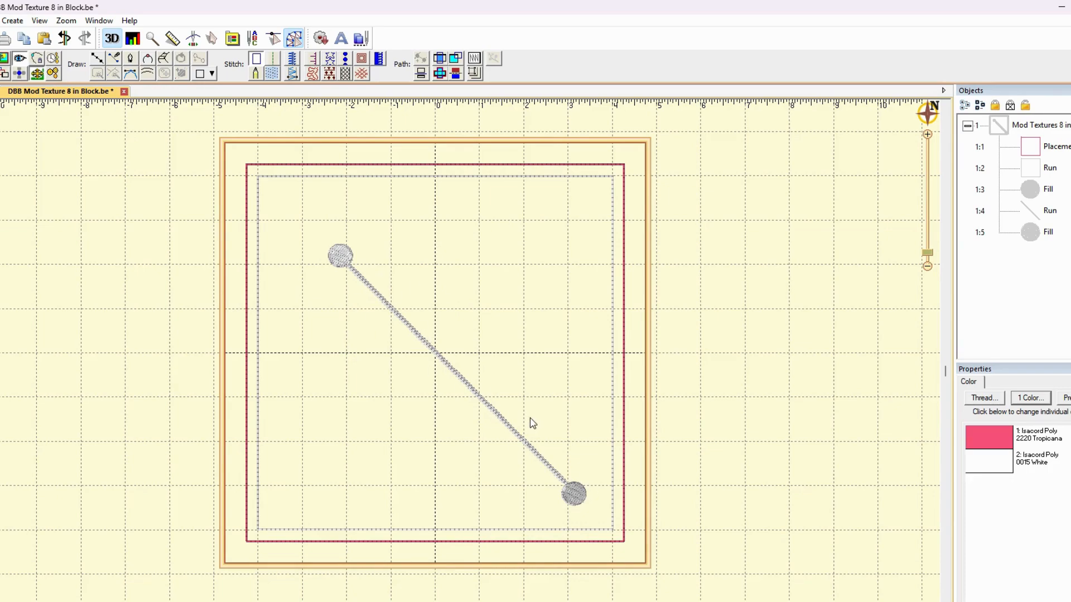
Duplicate the line with its two circles, rotate the copy about 90 degrees and center it on the block to form an X
left_click(1048, 190)
left_click(1049, 210, "shift")
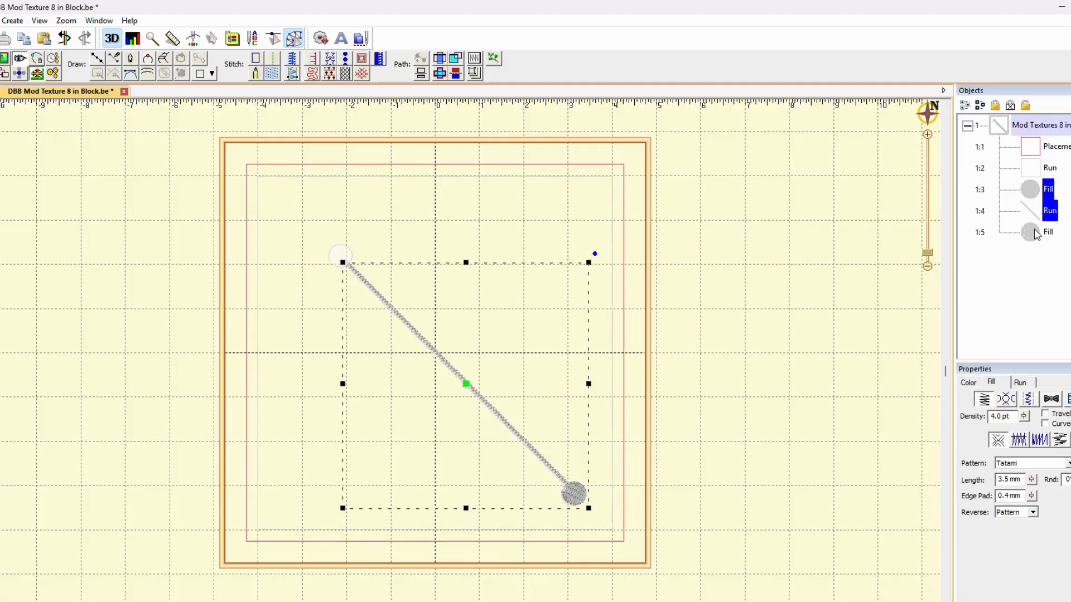
left_click(1035, 234, "shift")
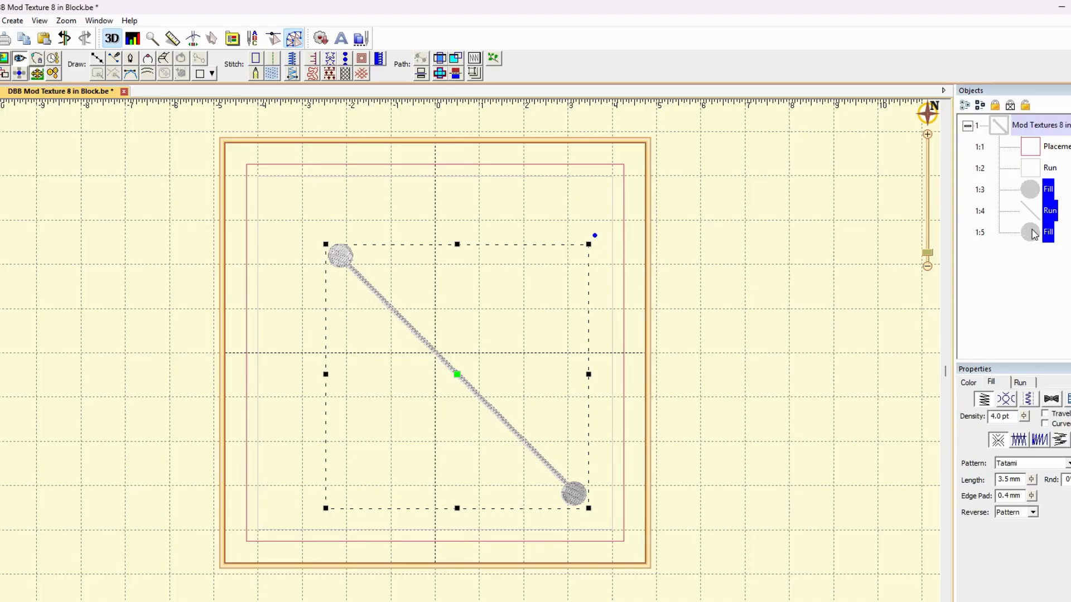
left_click(45, 42)
mouse_move(594, 235)
left_mouse_down()
mouse_move(479, 200)
mouse_move(408, 203)
mouse_move(352, 268)
mouse_move(352, 281)
left_mouse_up()
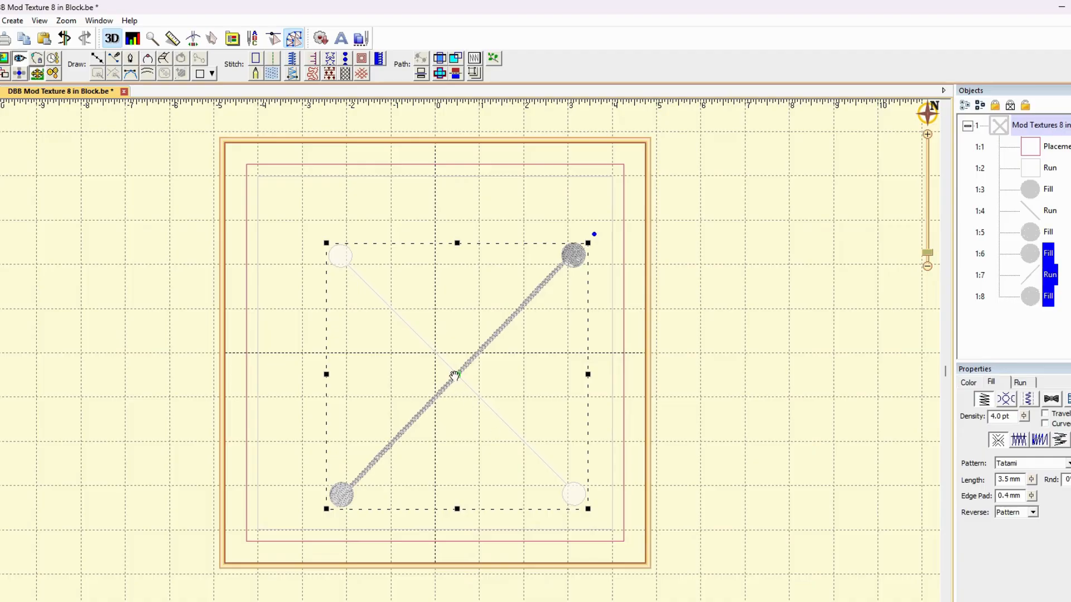
left_click_drag(454, 376, 434, 354)
left_click(617, 335)
left_click(754, 334)
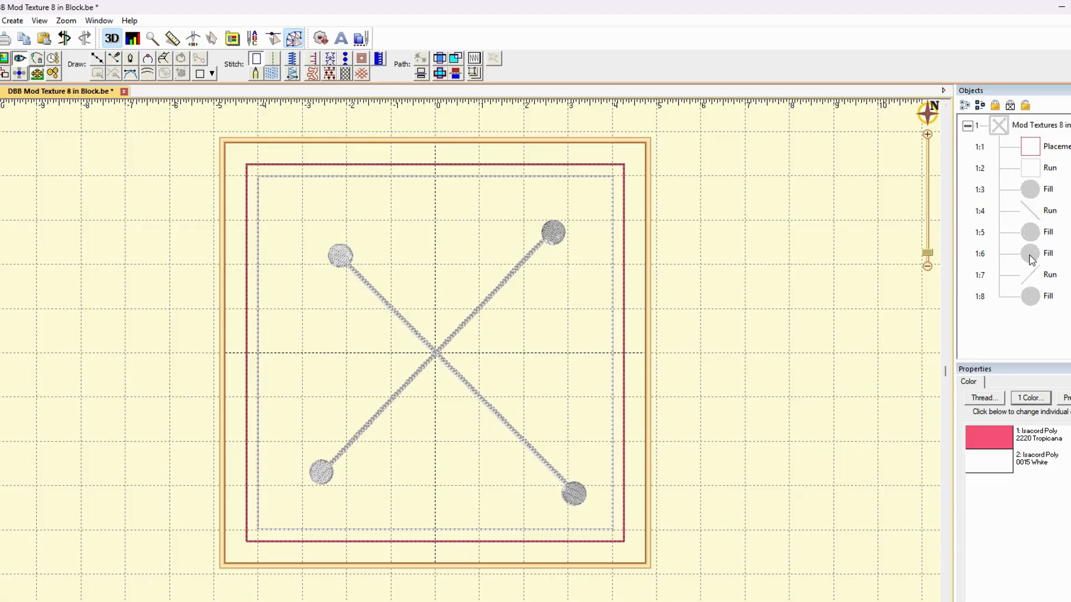
Paste another copy of the line with circles and shorten its line to end about 1.25 inches right of and below the block's center
left_click(45, 40)
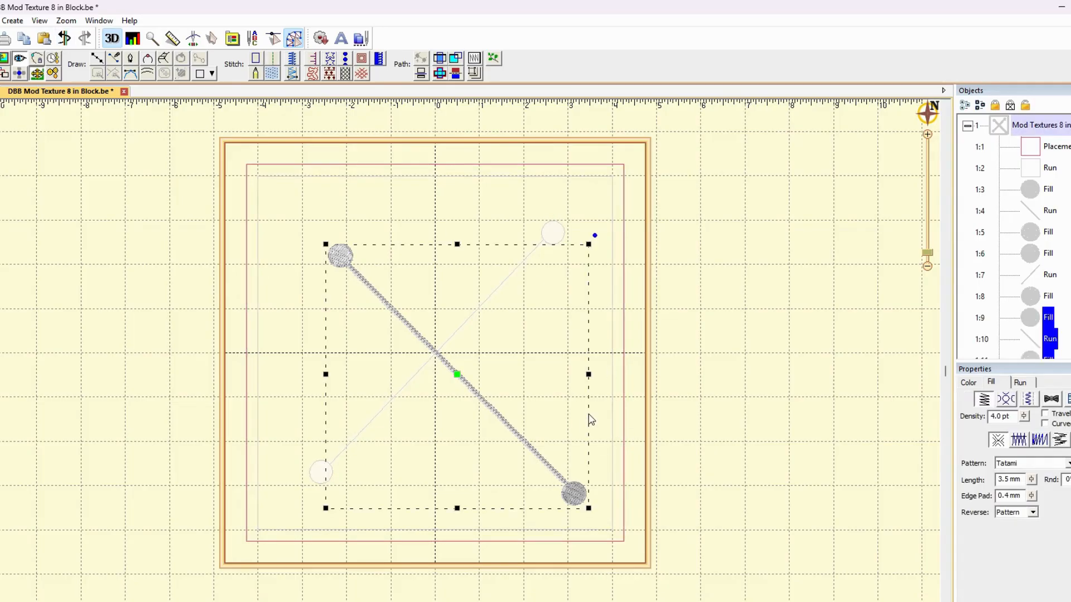
left_click(1039, 341)
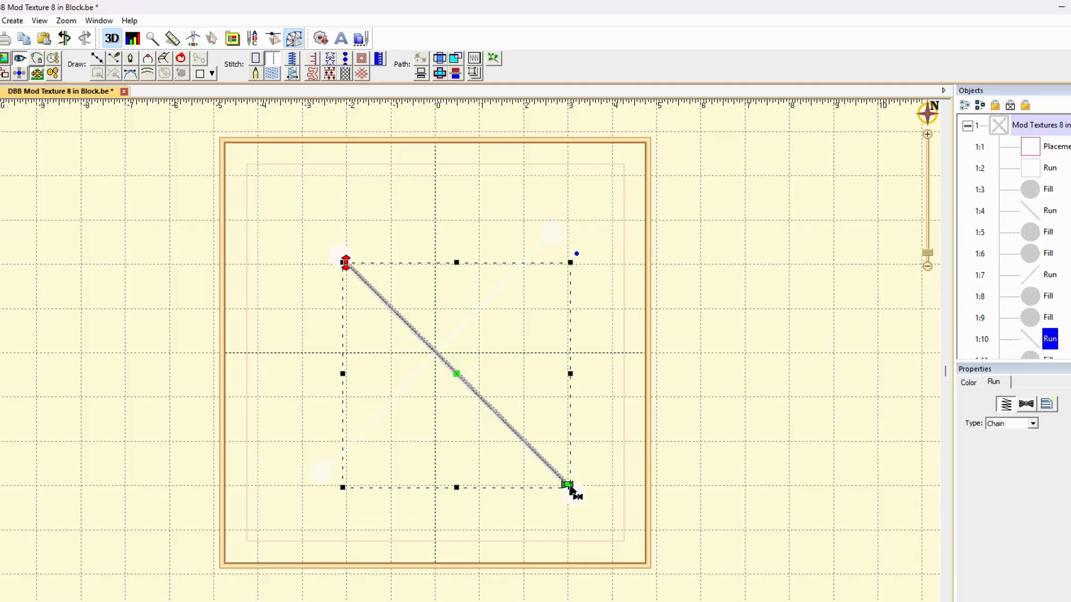
left_click(569, 485)
left_click_drag(568, 485, 490, 409)
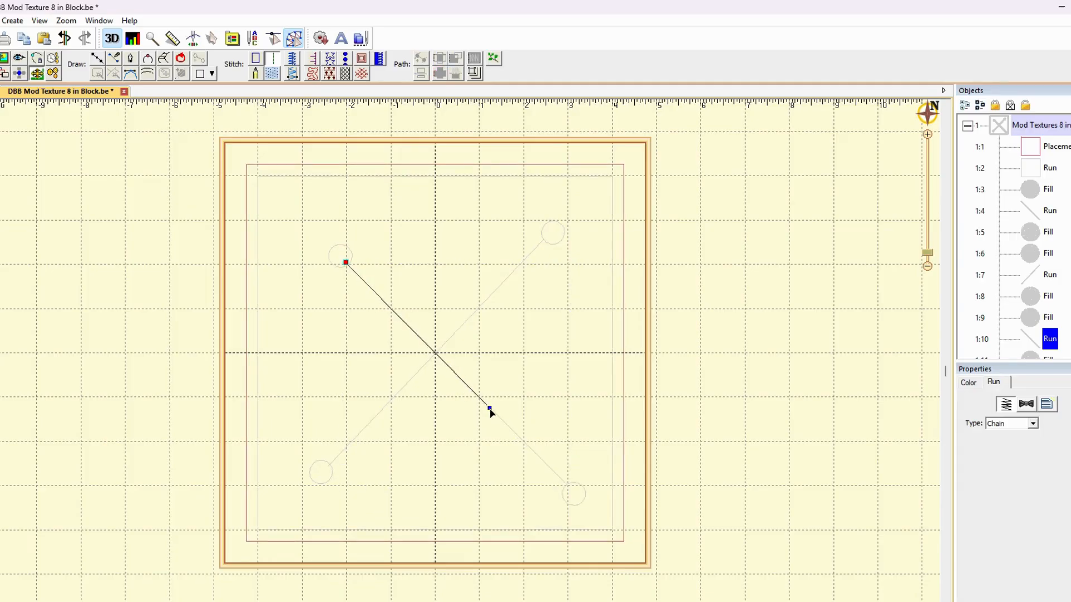
Move the newest copy's lower circle up to the end of the shortened line
scroll(1040, 336, "down", 1)
left_click(1041, 338)
left_click(1042, 297)
left_click_drag(577, 496, 503, 427)
left_click(1034, 295)
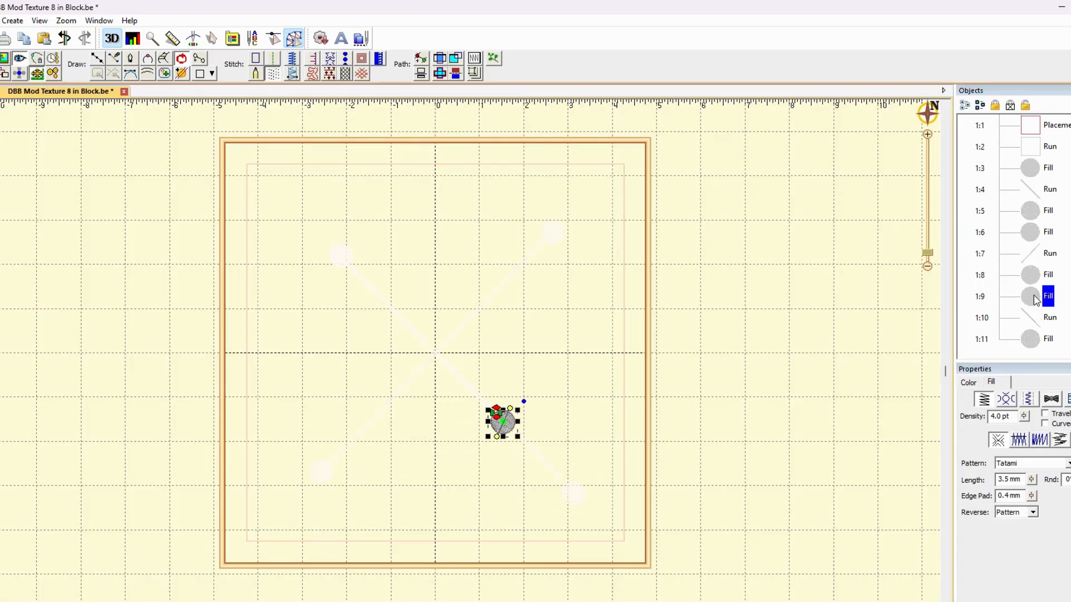
Rotate the newest line with its two circles about 50 degrees counterclockwise to near-horizontal and center it on the block
left_click(1033, 342, "shift")
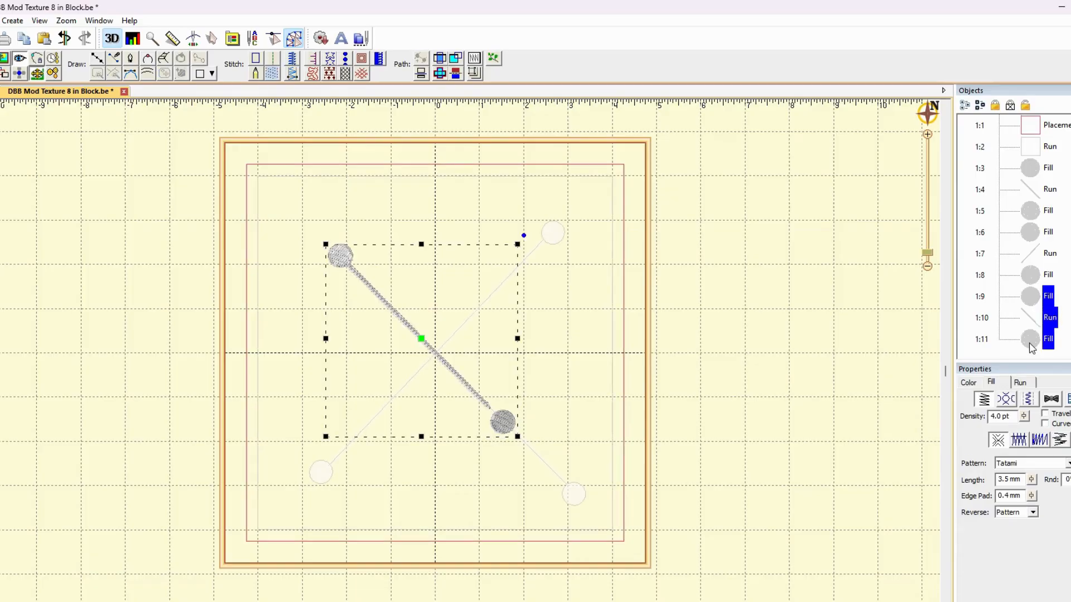
left_click_drag(524, 236, 410, 218)
left_click_drag(422, 340, 437, 353)
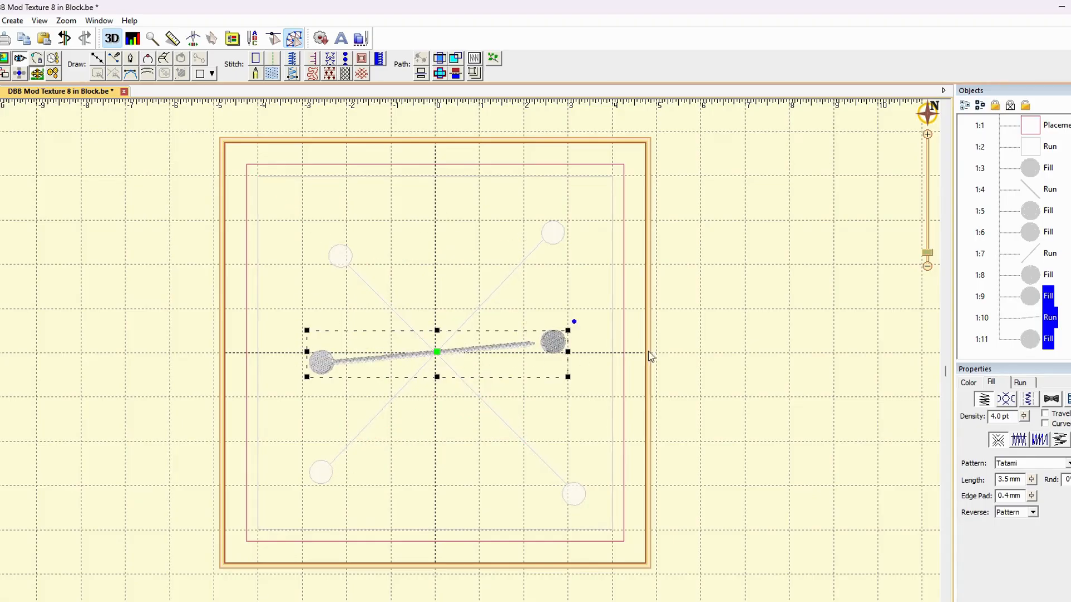
Move the near-horizontal line's right circle inward to meet the line and slightly adjust the line's right end
left_click(1031, 300)
left_click_drag(552, 345, 536, 344)
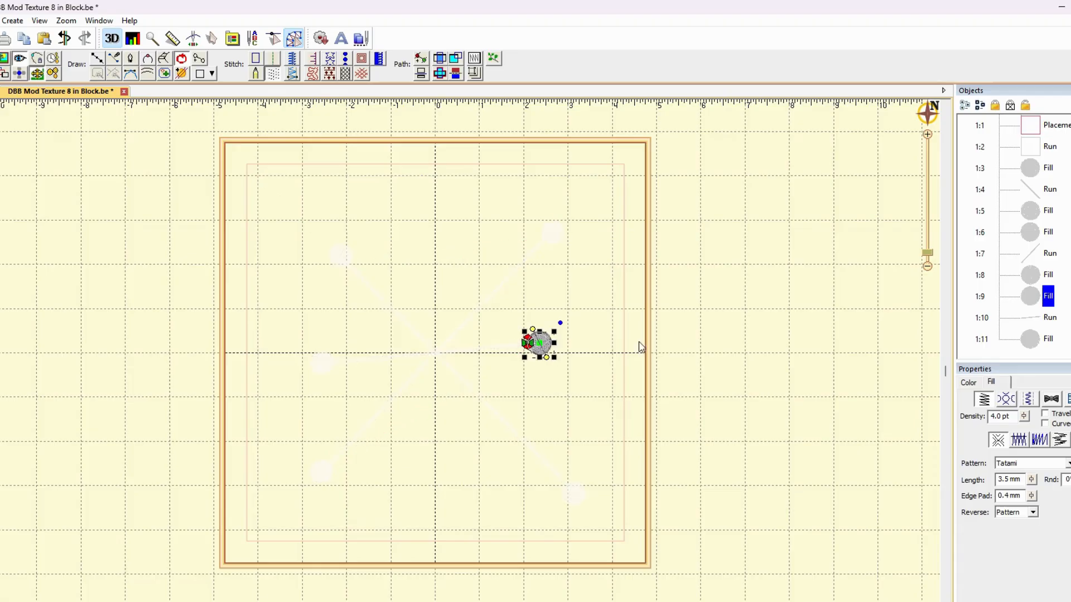
left_click(747, 349)
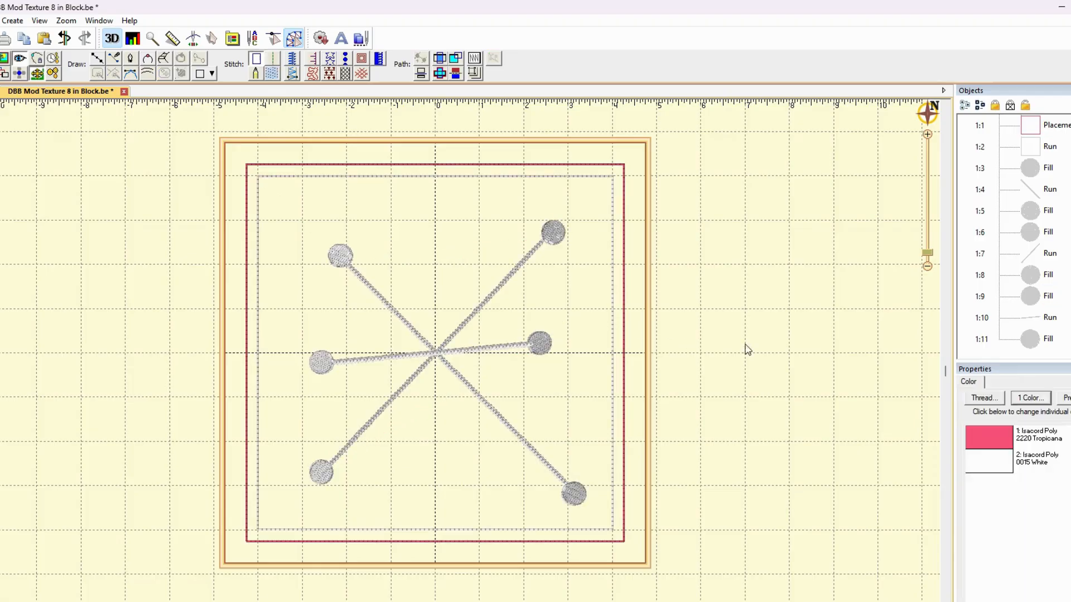
left_click(1044, 319)
left_click_drag(536, 349, 531, 351)
left_click(703, 342)
left_click(1043, 342)
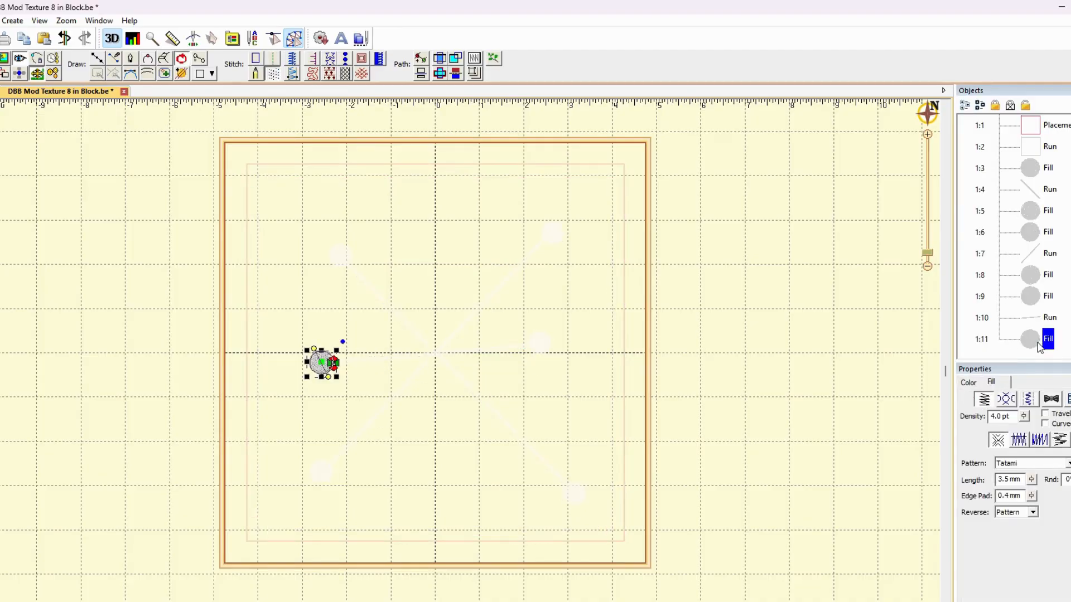
left_click(731, 355)
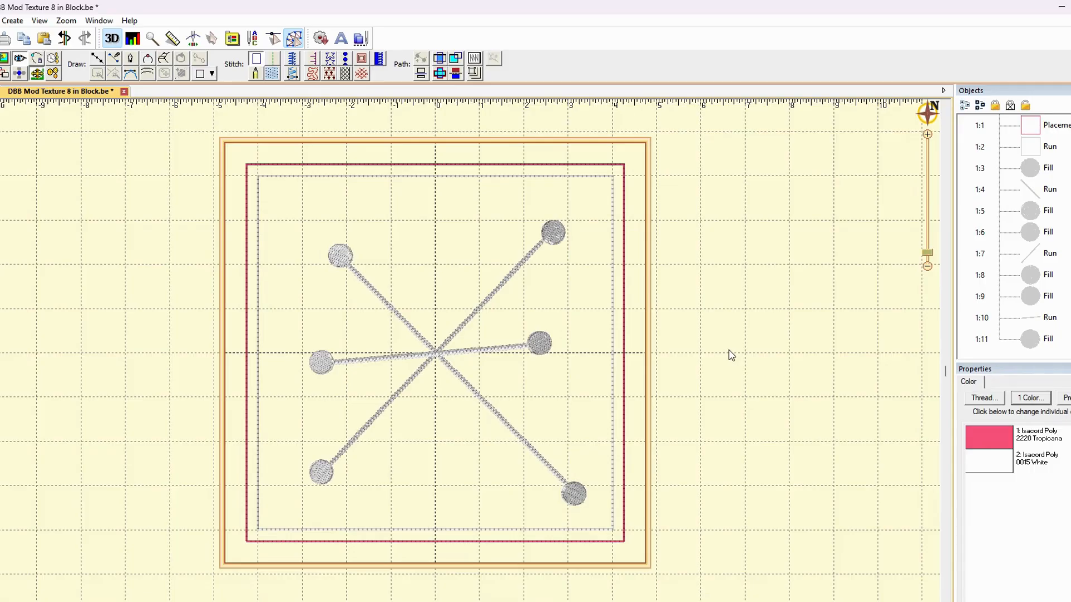
Adjust the fill stitch angles of the three circles on the block's left side
left_click(342, 254)
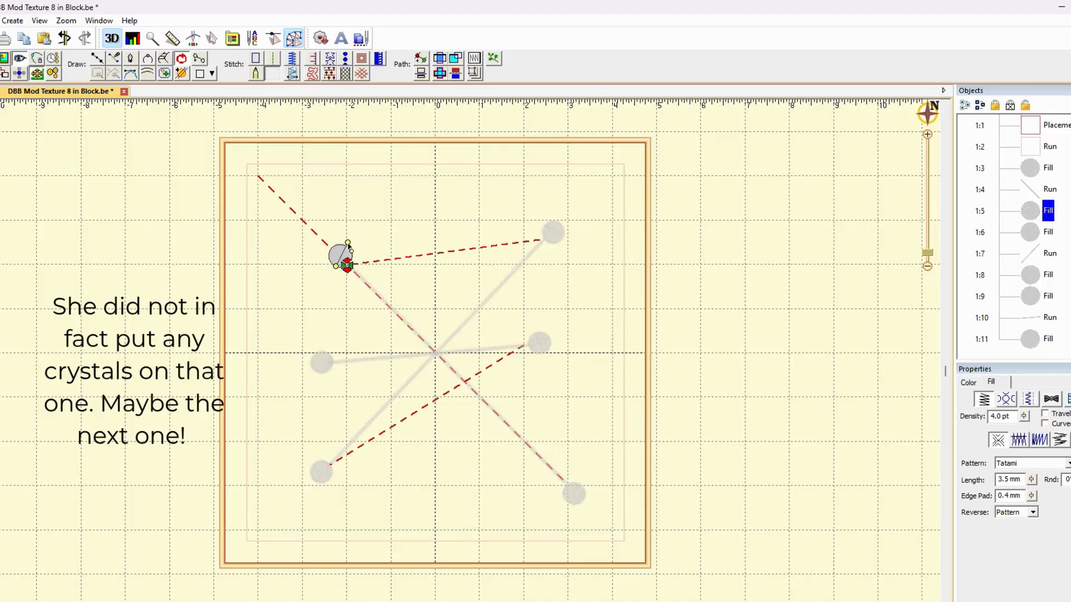
left_click(322, 360)
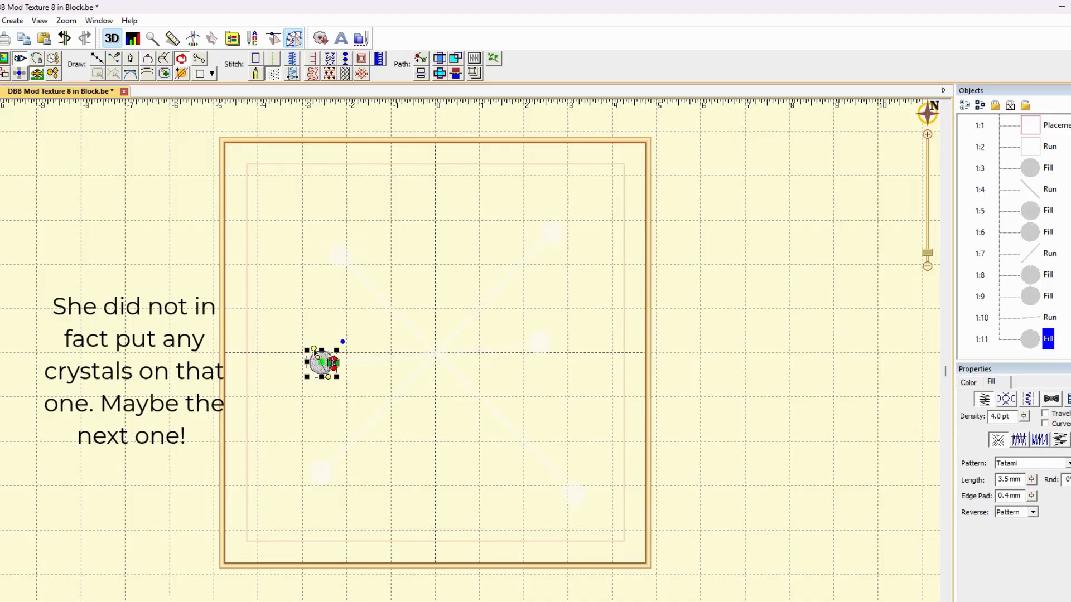
left_click(323, 473)
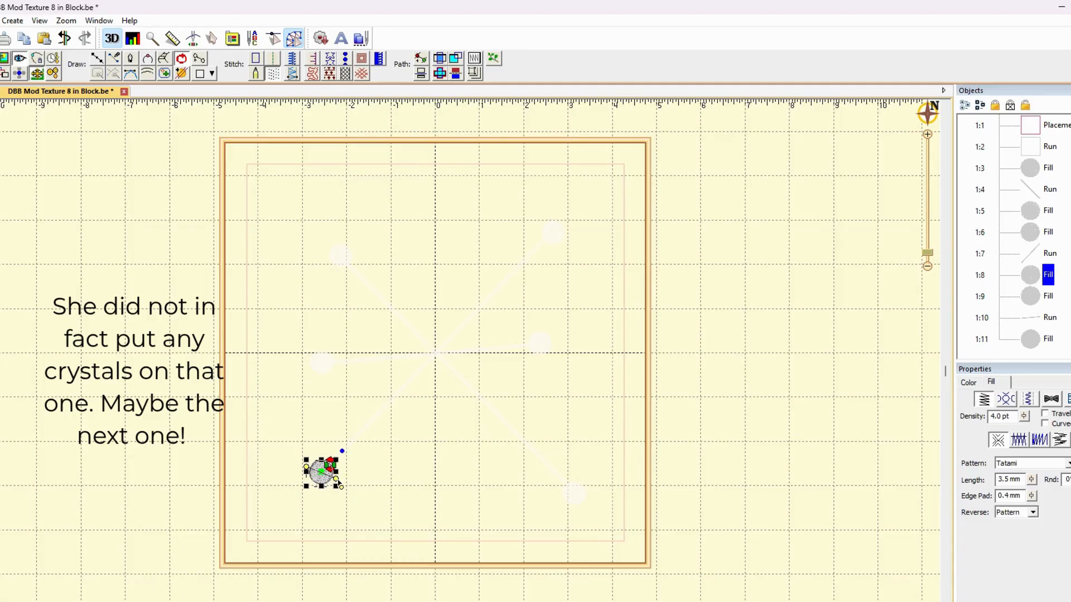
left_click_drag(336, 479, 335, 481)
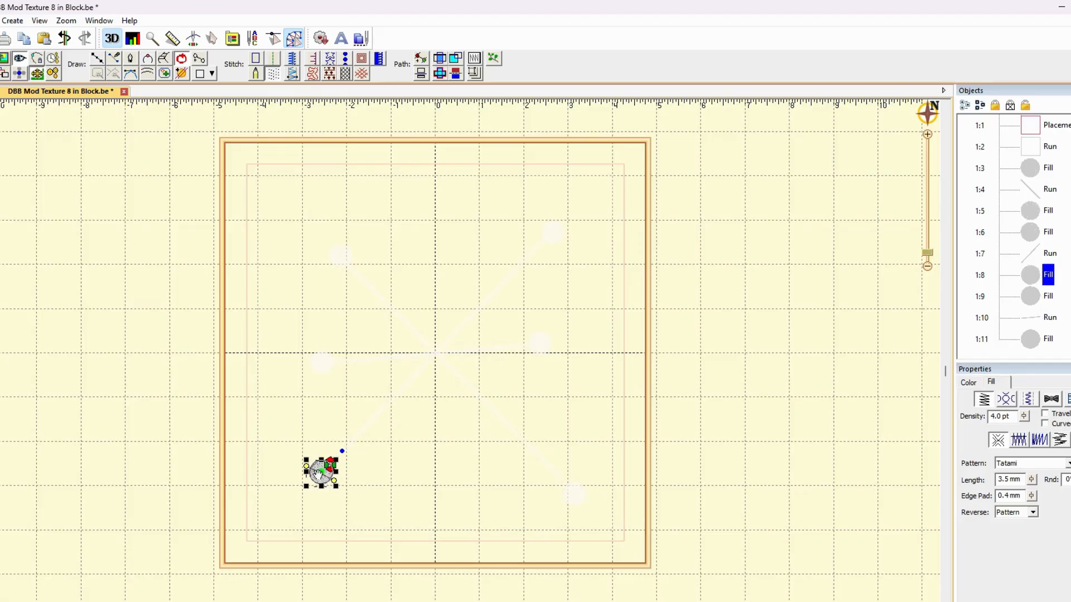
Vary the fill stitch angles of the lower-right, middle-right and upper-right circles
left_click(580, 507)
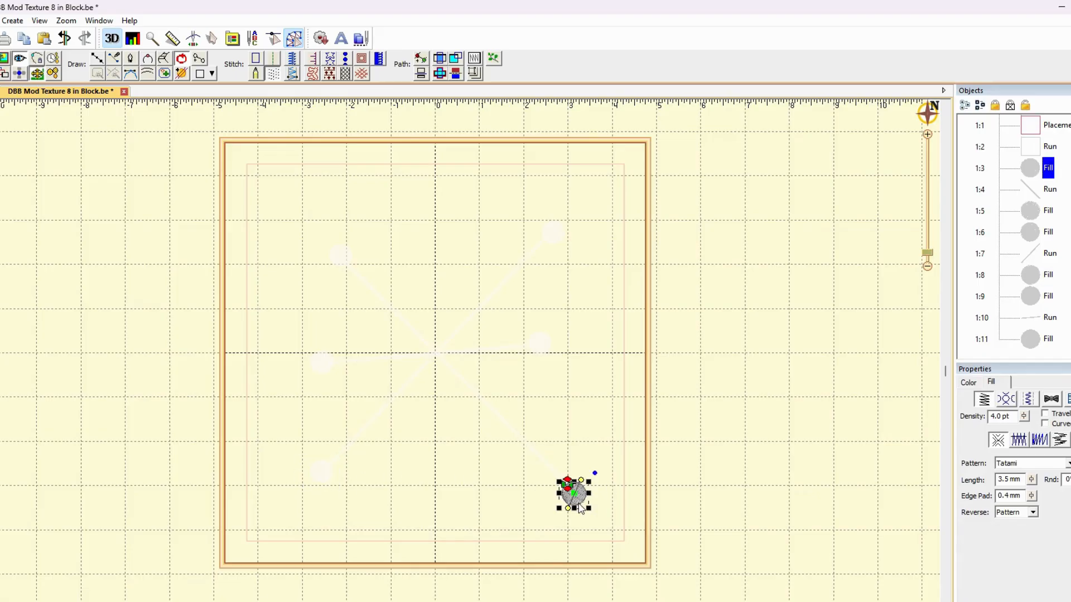
left_click_drag(581, 479, 590, 485)
left_click(541, 346)
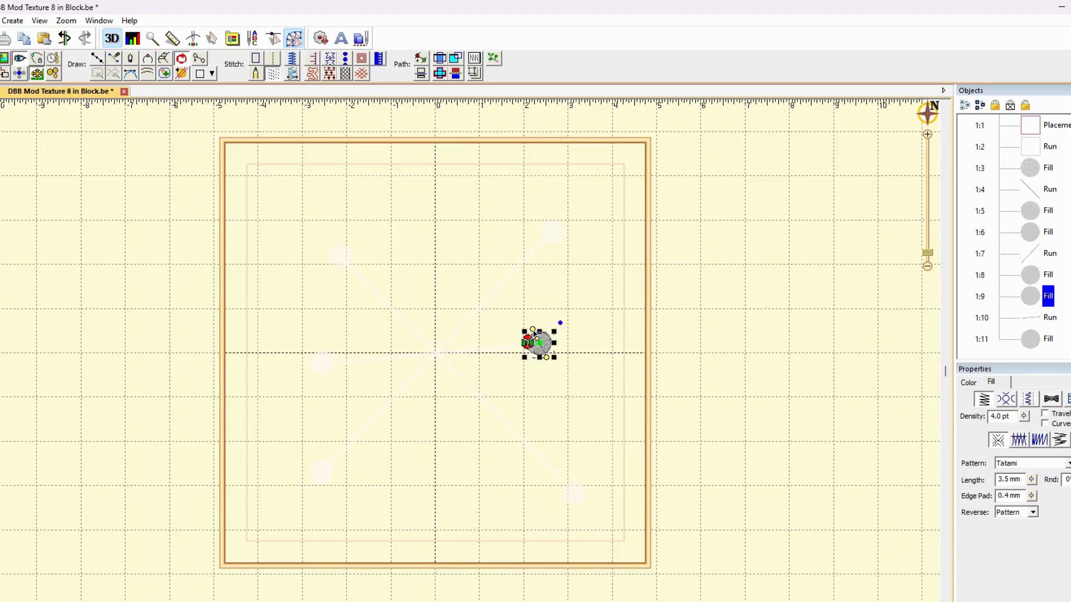
left_click_drag(534, 333, 544, 328)
left_click(539, 348)
left_click(552, 234)
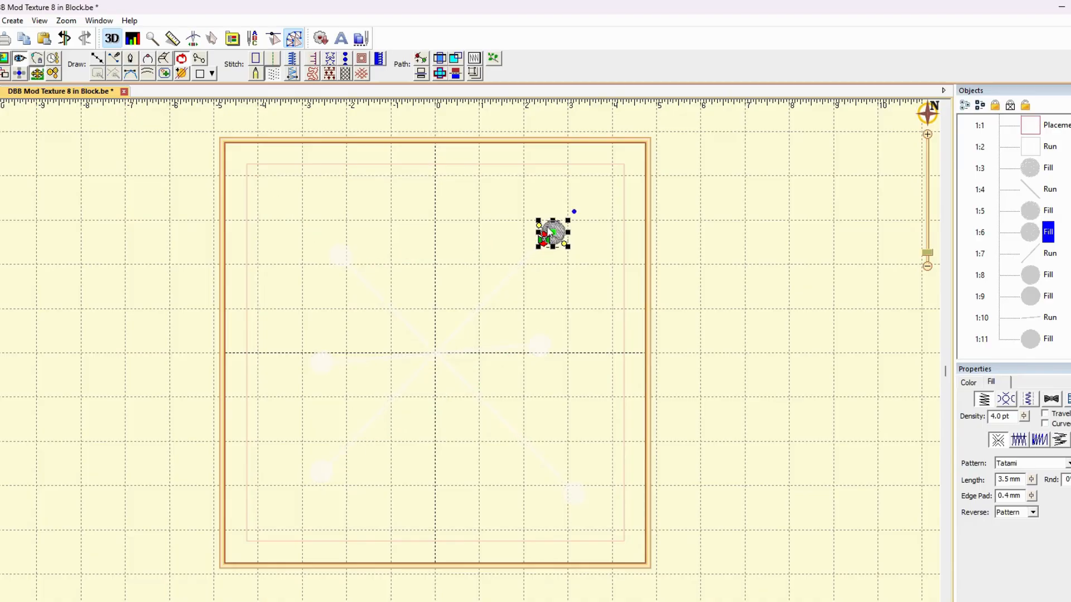
left_click(612, 240)
left_click(652, 255)
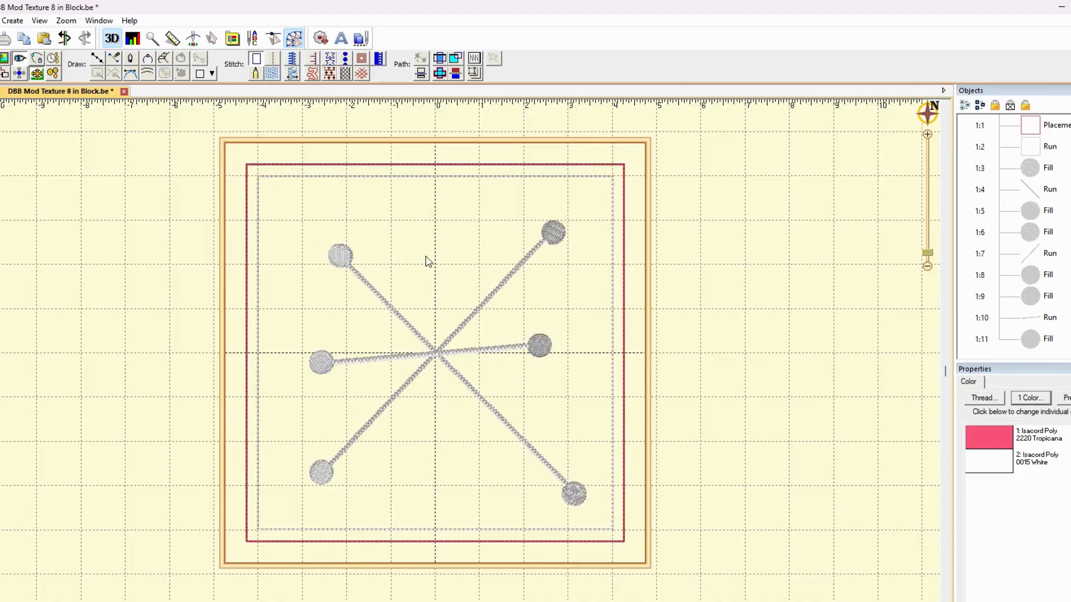
Readjust the fill stitch angle of the middle-left circle
left_click(321, 362)
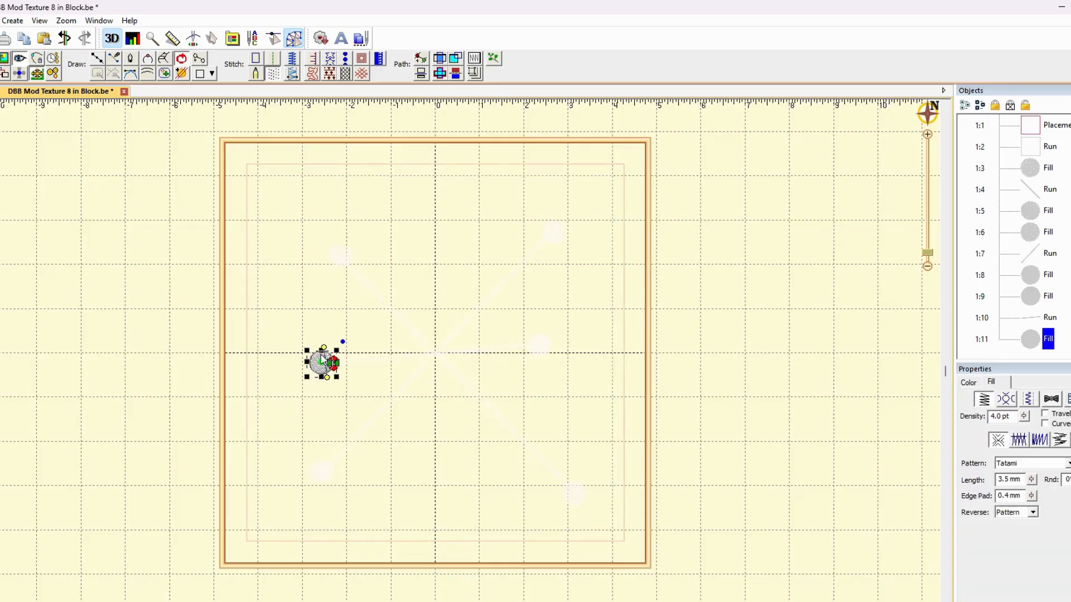
left_click_drag(329, 383, 326, 384)
left_click_drag(334, 362, 322, 351)
left_click(613, 348)
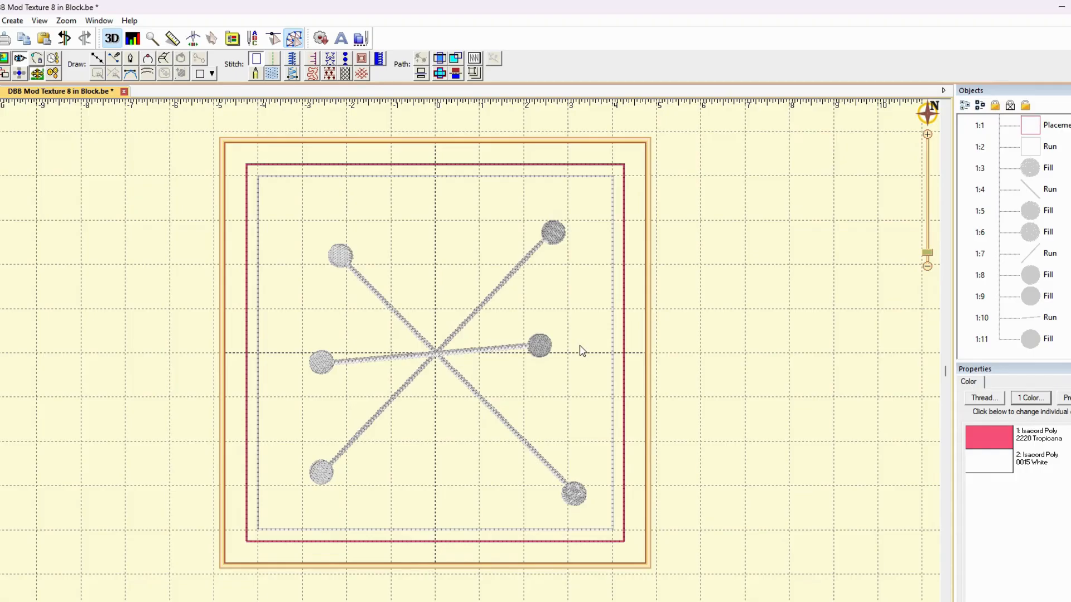
Duplicate the near-horizontal line with its two circles and rotate the copy about 90 degrees counterclockwise to near-vertical
left_click(1049, 297)
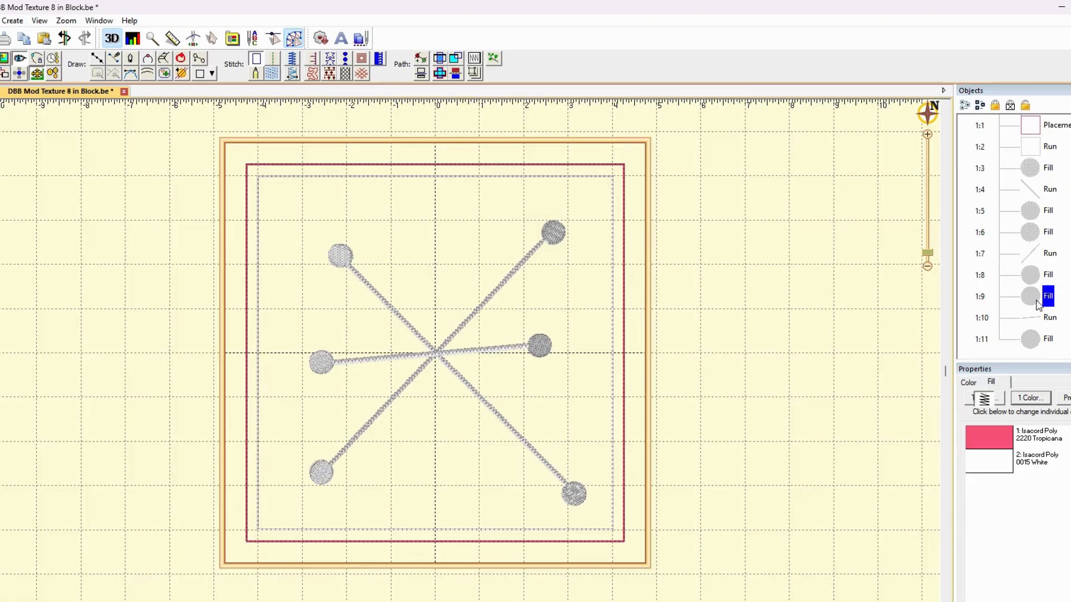
left_click(1048, 317, "shift")
left_click(1034, 343, "shift")
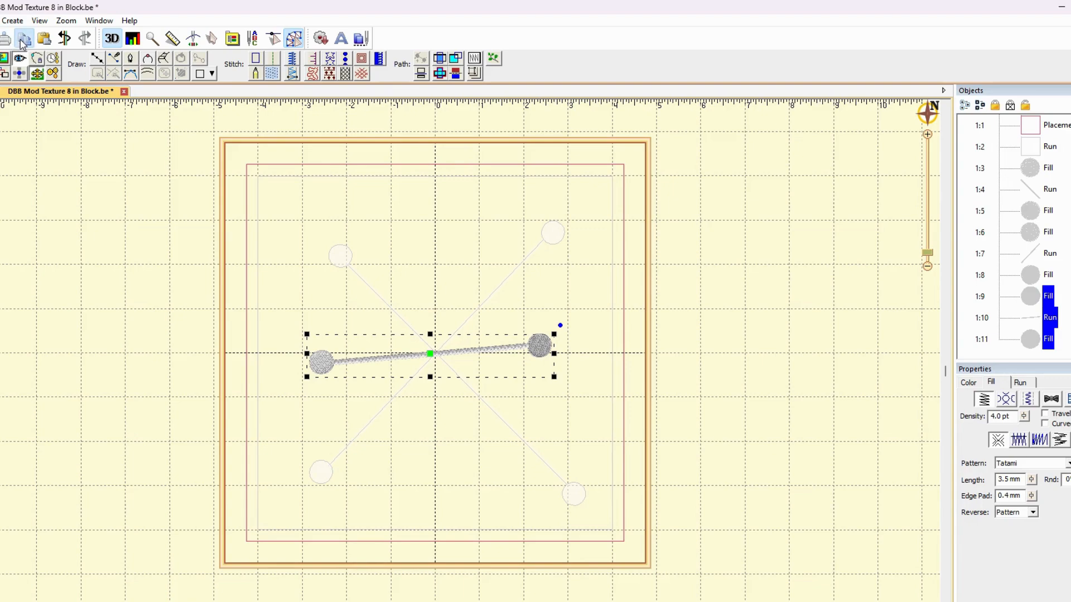
left_click(44, 40)
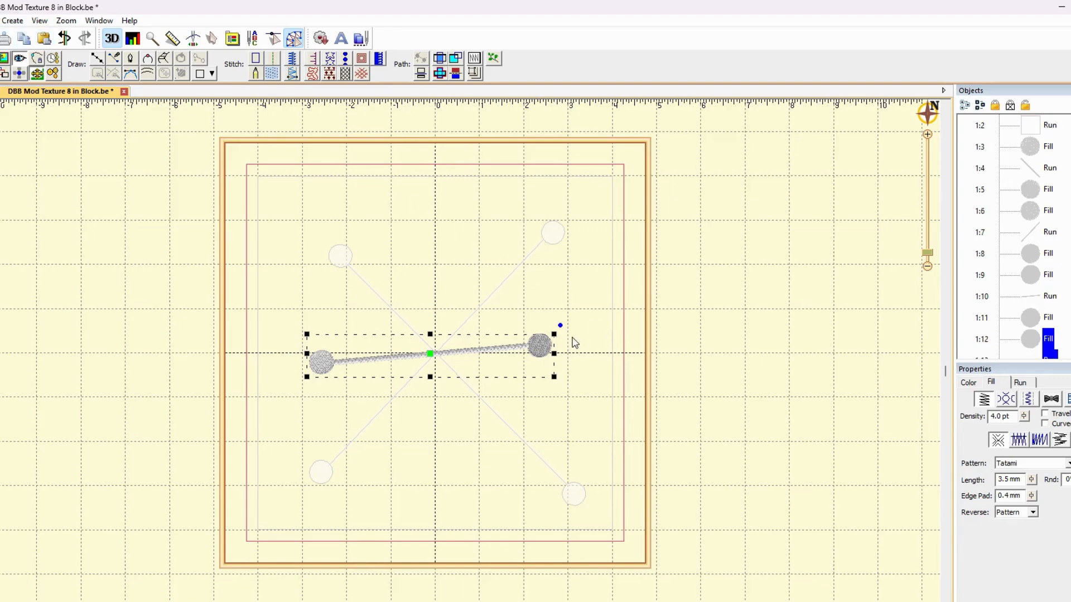
left_click_drag(559, 326, 396, 225)
left_click(691, 337)
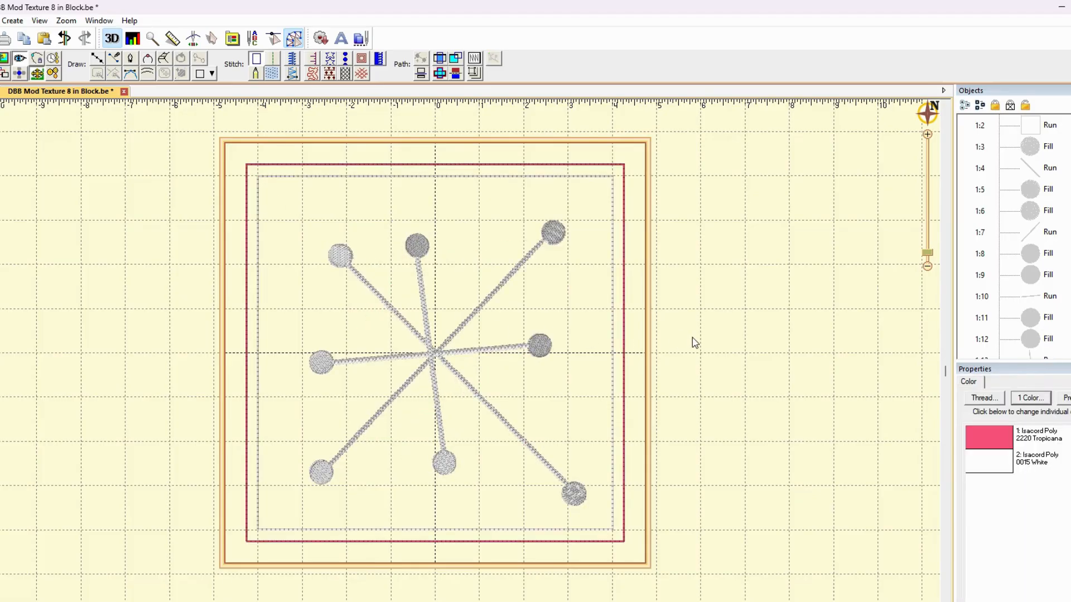
Move the near-vertical line with its two circles slightly right so it crosses the block's center
scroll(1051, 338, "down", 1)
left_click(1038, 338)
left_click(1038, 318, "ctrl")
left_click(1038, 297, "ctrl")
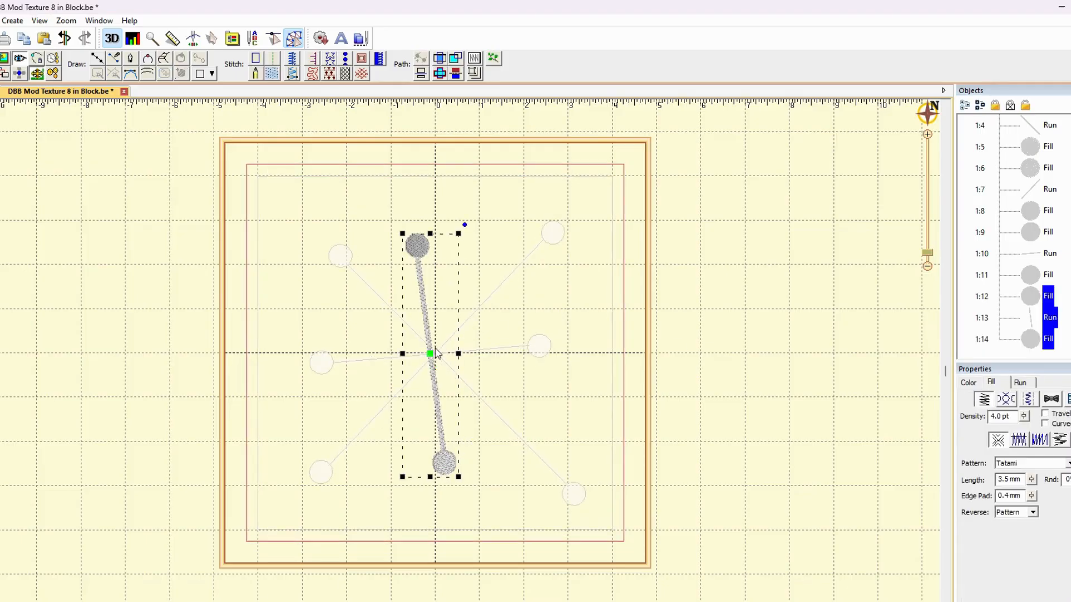
left_click(717, 358)
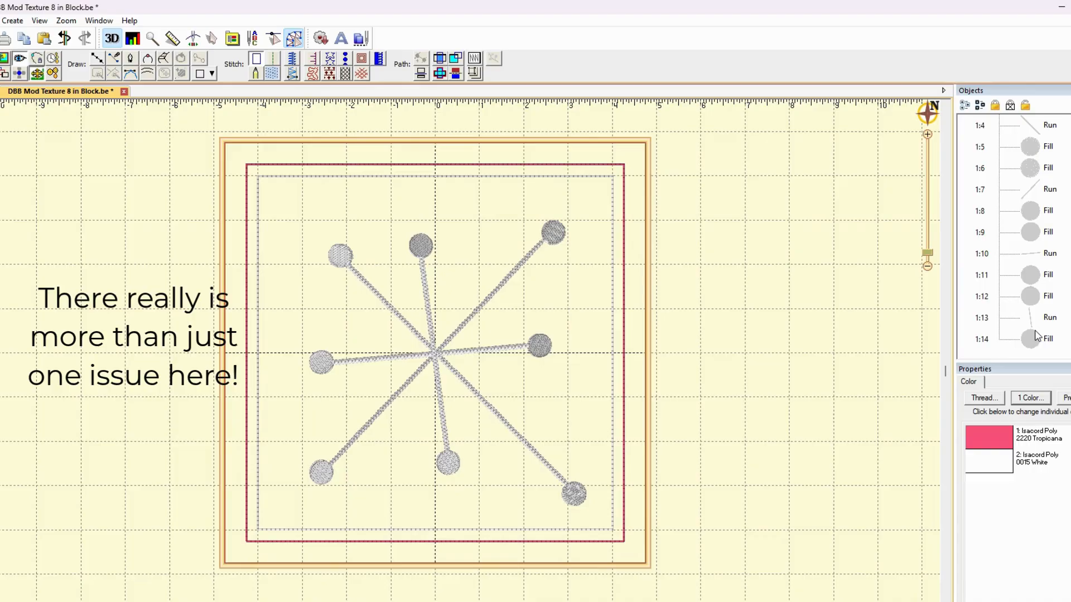
Move the near-vertical line with its circles down about 0.5 inch and shorten the line's lower end by about 0.7 inch
left_click(1047, 296)
left_click(1037, 338, "shift")
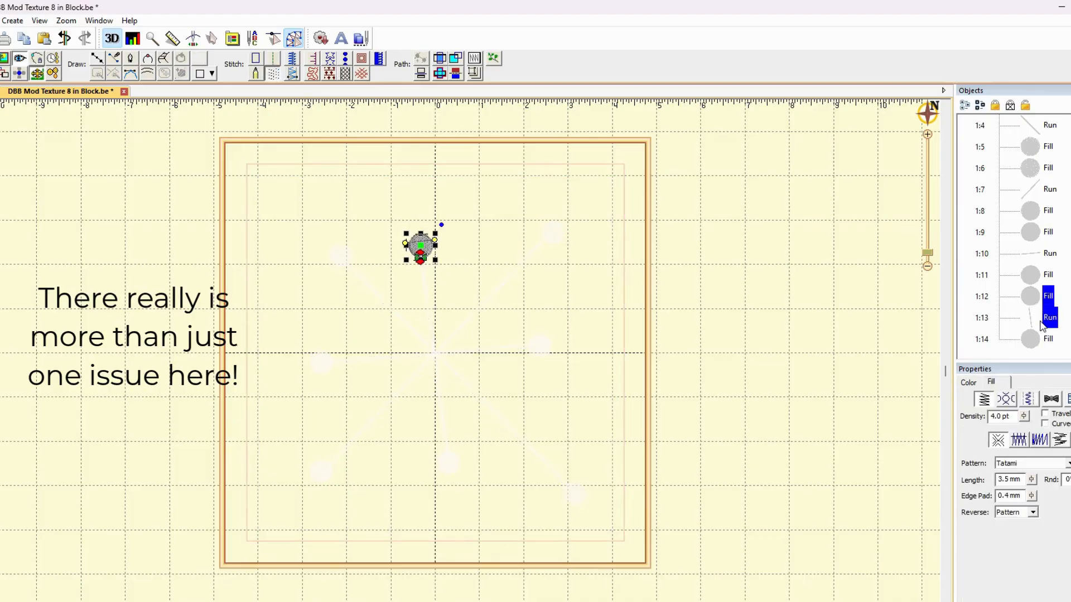
left_click_drag(434, 354, 437, 376)
left_click(1029, 319)
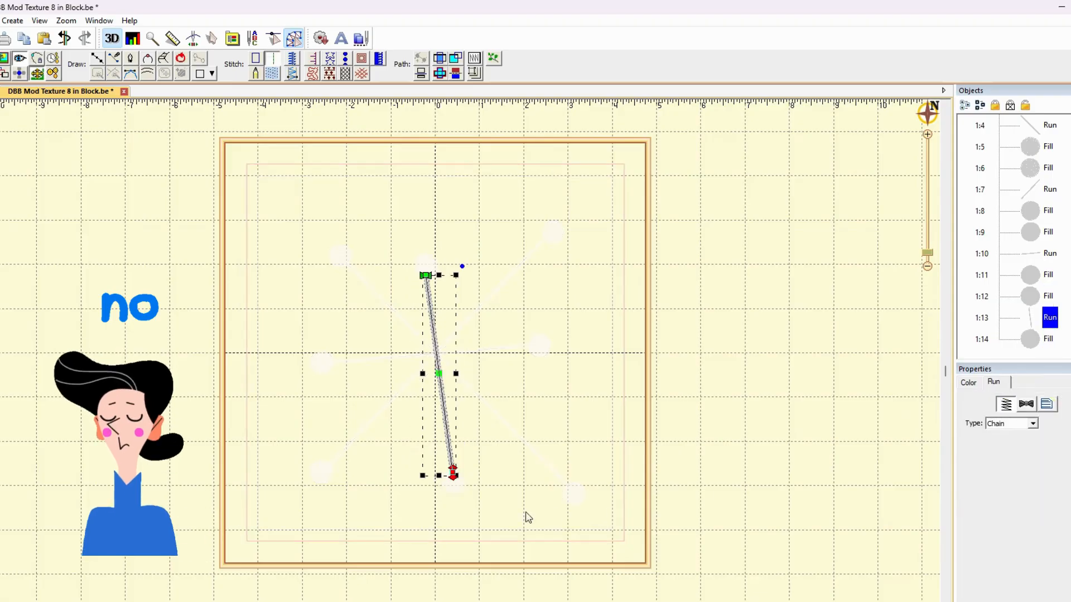
left_click_drag(452, 474, 445, 443)
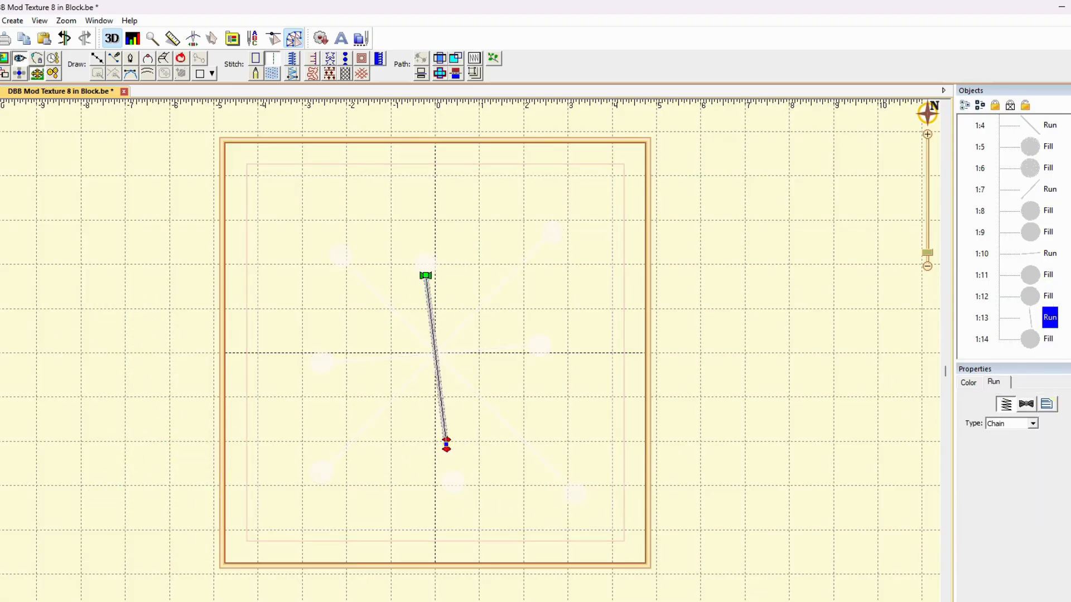
Move the near-vertical line's lower circle up to the end of the shortened line
left_click(1038, 300)
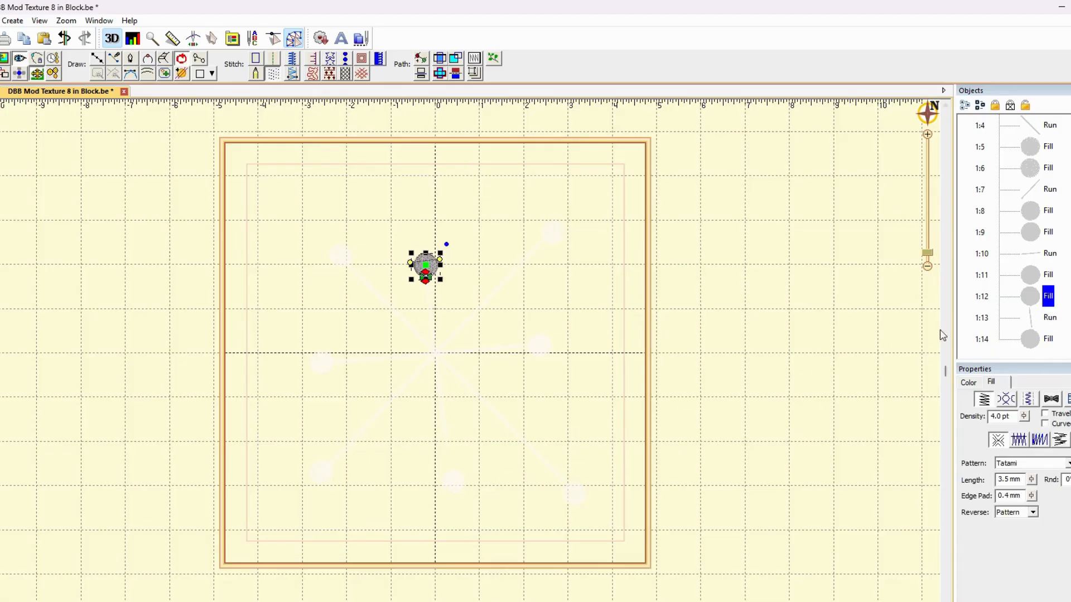
left_click(1051, 340)
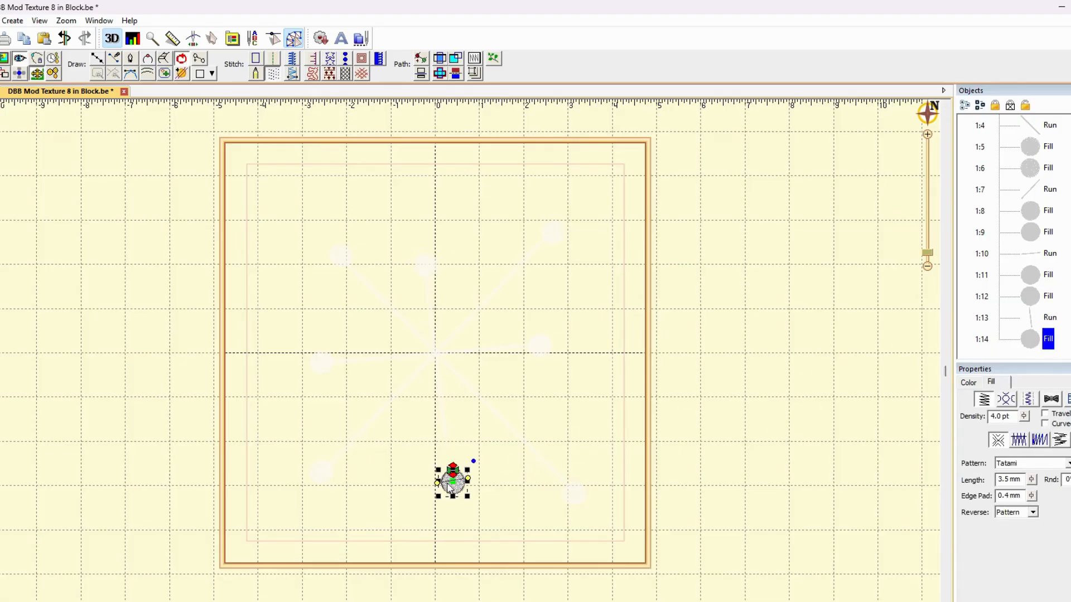
left_click_drag(452, 485, 447, 457)
left_click(801, 414)
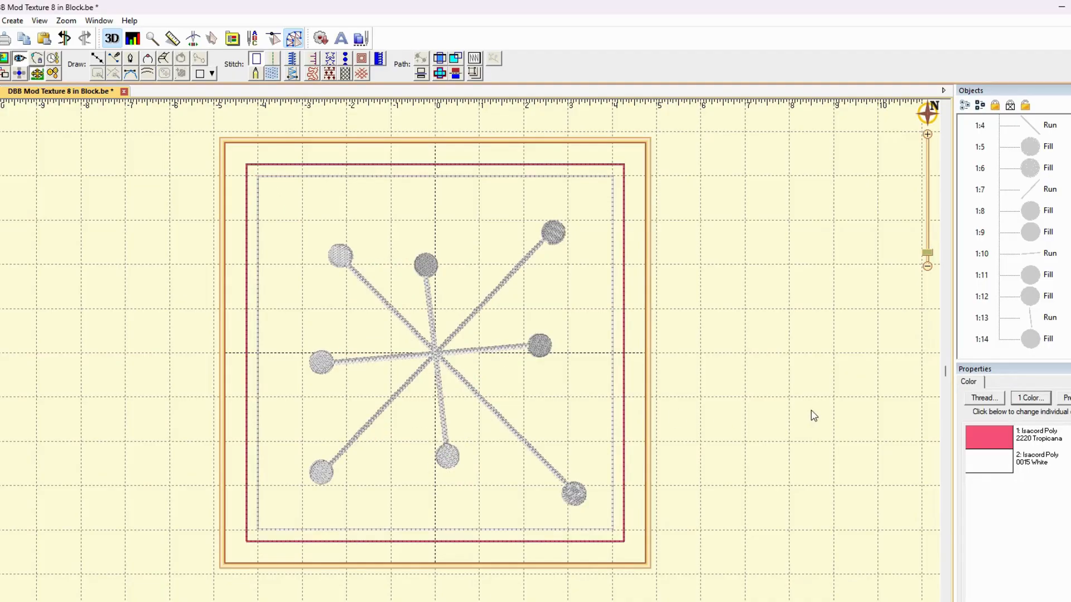
Adjust the fill stitch angles of the upper and lower circles on the near-vertical line
left_click(426, 268)
left_click(441, 263)
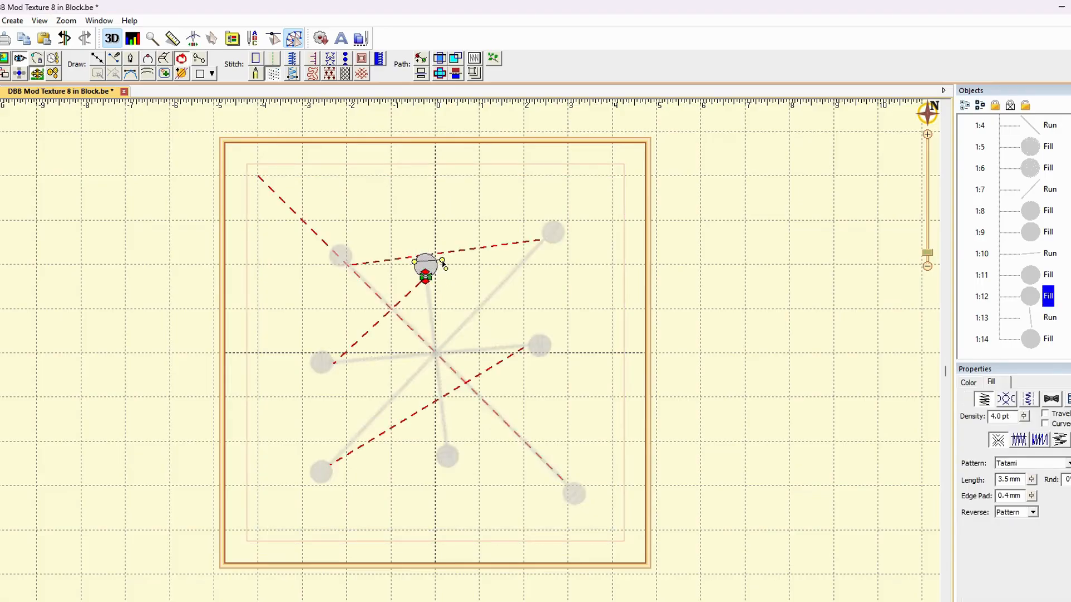
left_click(442, 480)
left_click(446, 458)
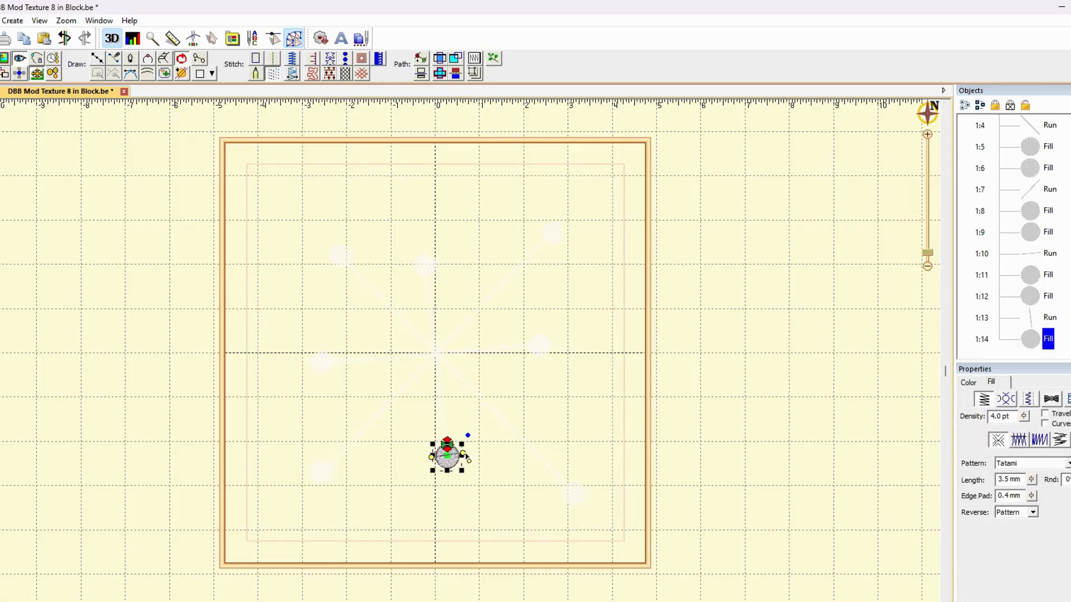
left_click(427, 270)
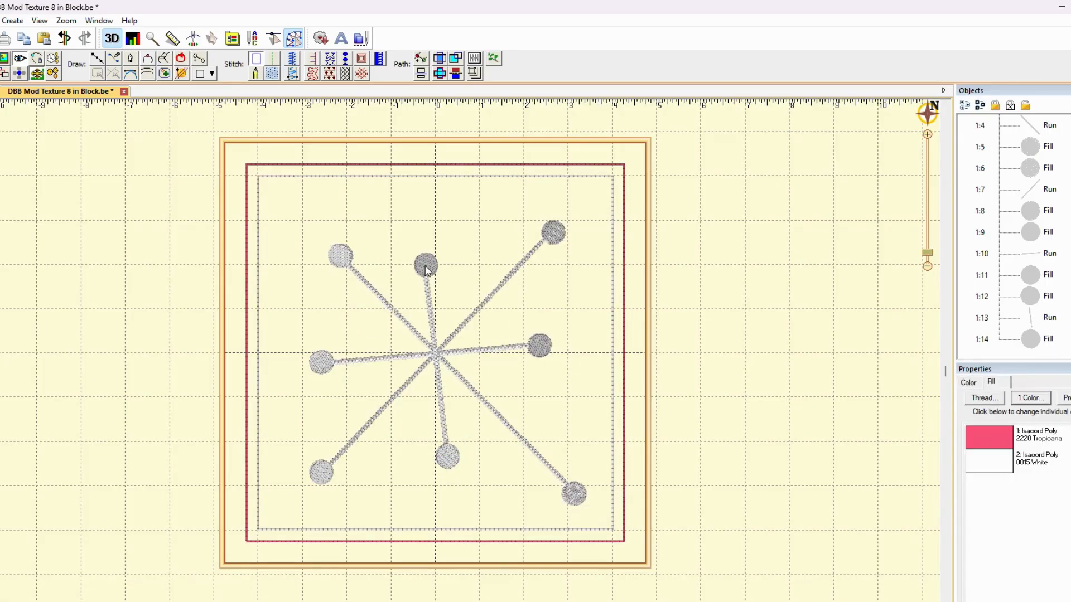
left_click(671, 289)
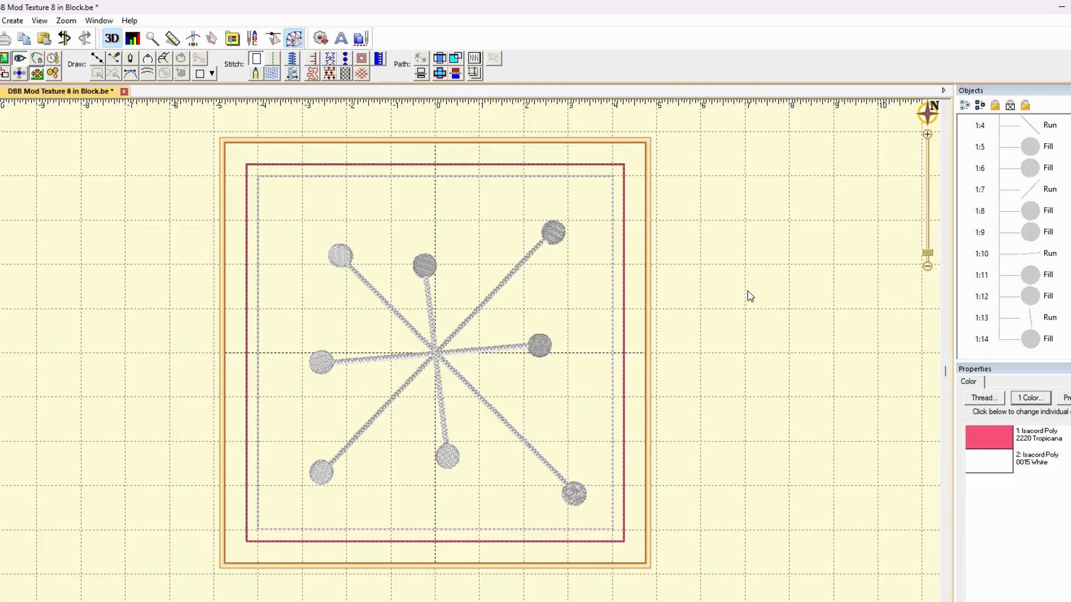
Rotate the near-vertical line with its two circles about 12 degrees clockwise so it leans right of vertical
left_click(1029, 339)
left_click(1031, 322, "ctrl")
left_click(1029, 302, "ctrl")
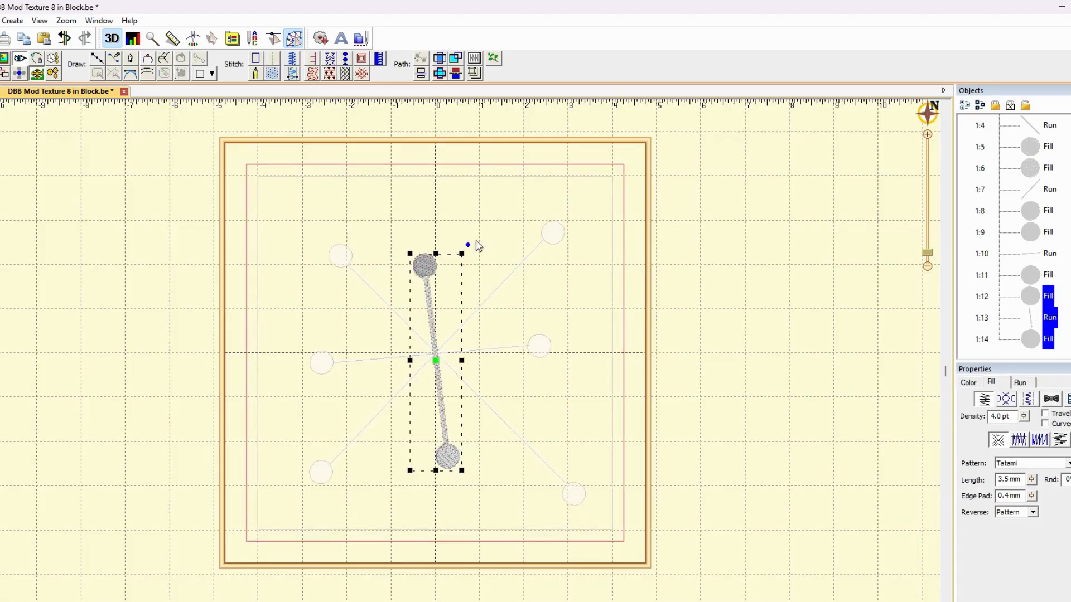
left_click_drag(466, 243, 488, 253)
left_click(822, 301)
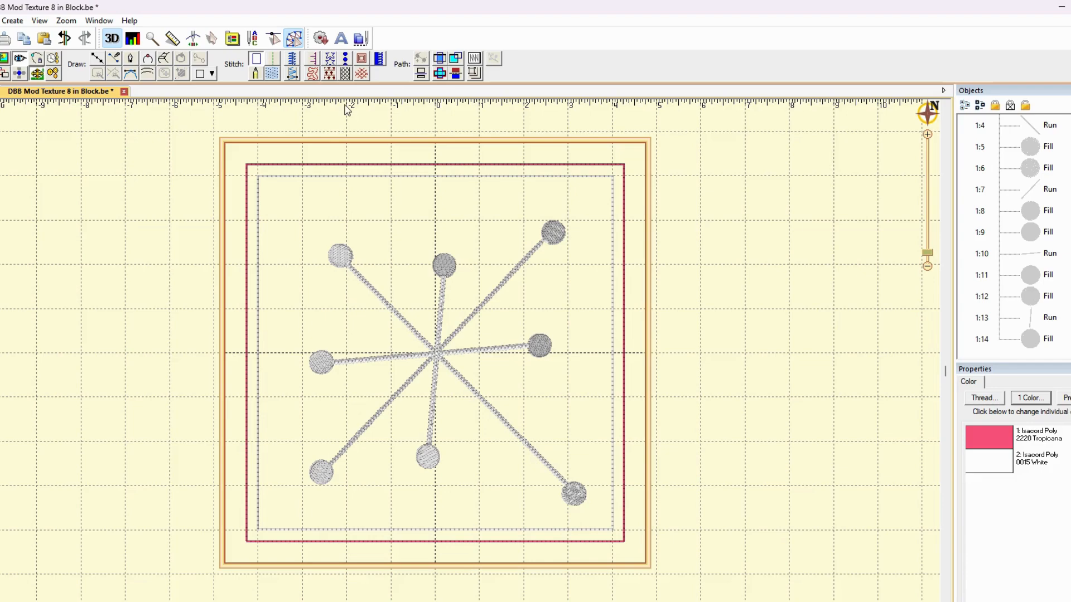
Run the Stitch Simulator, then inspect the inner sew-line square and the outer cut-line square of the block
left_click(193, 40)
left_click(269, 531)
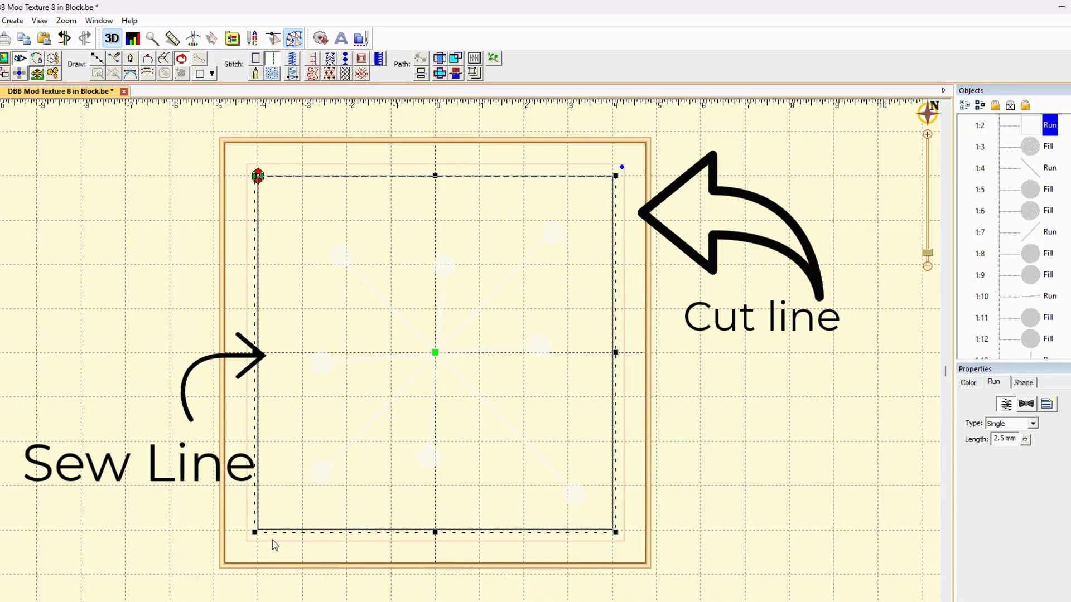
left_click(273, 542)
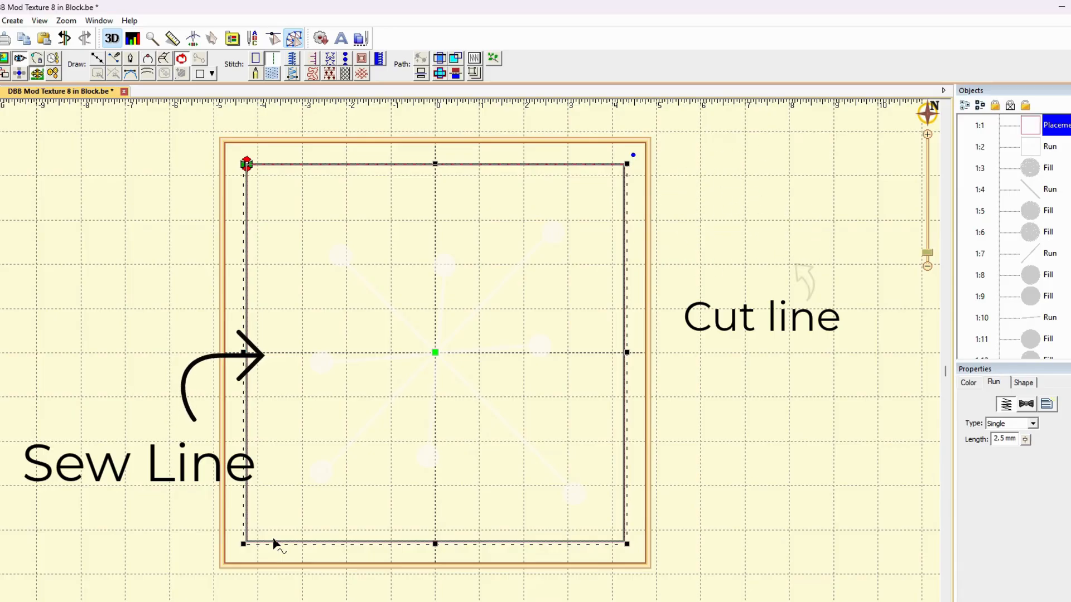
left_click(277, 530)
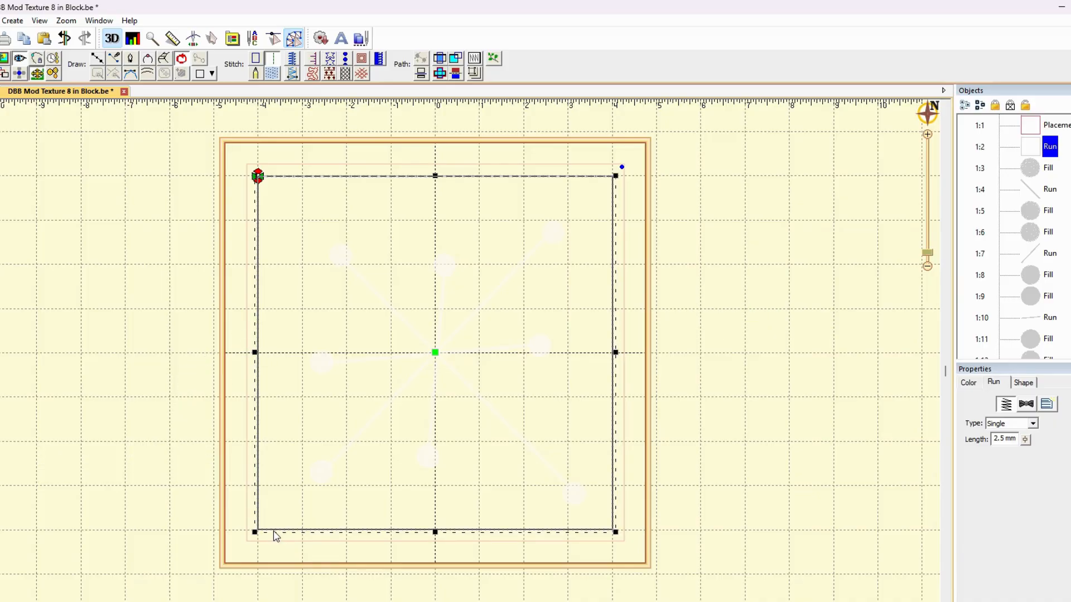
left_click(718, 447)
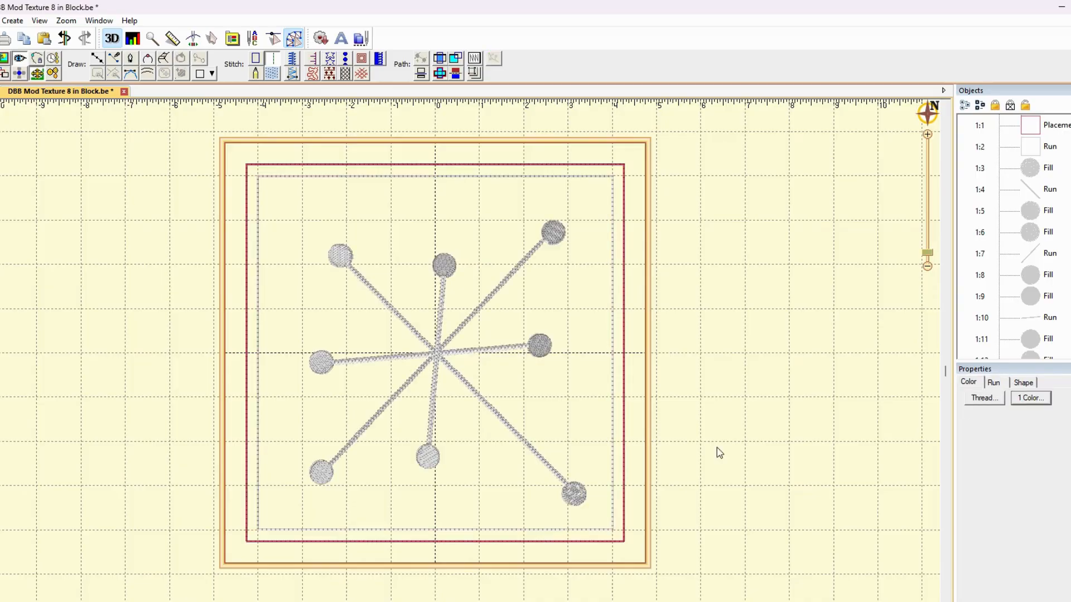
left_click(612, 527)
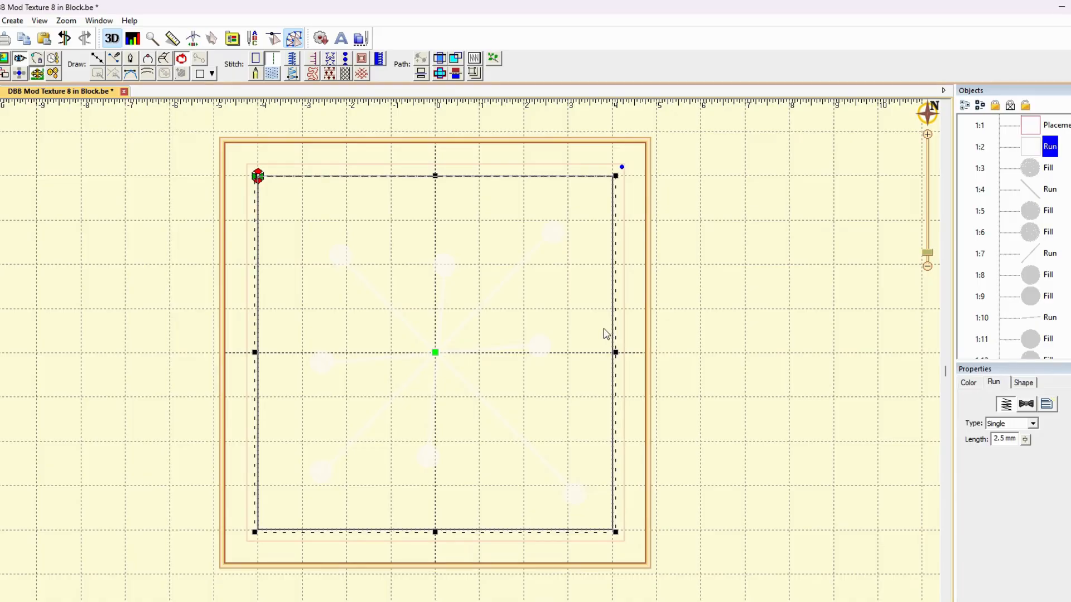
left_click(801, 307)
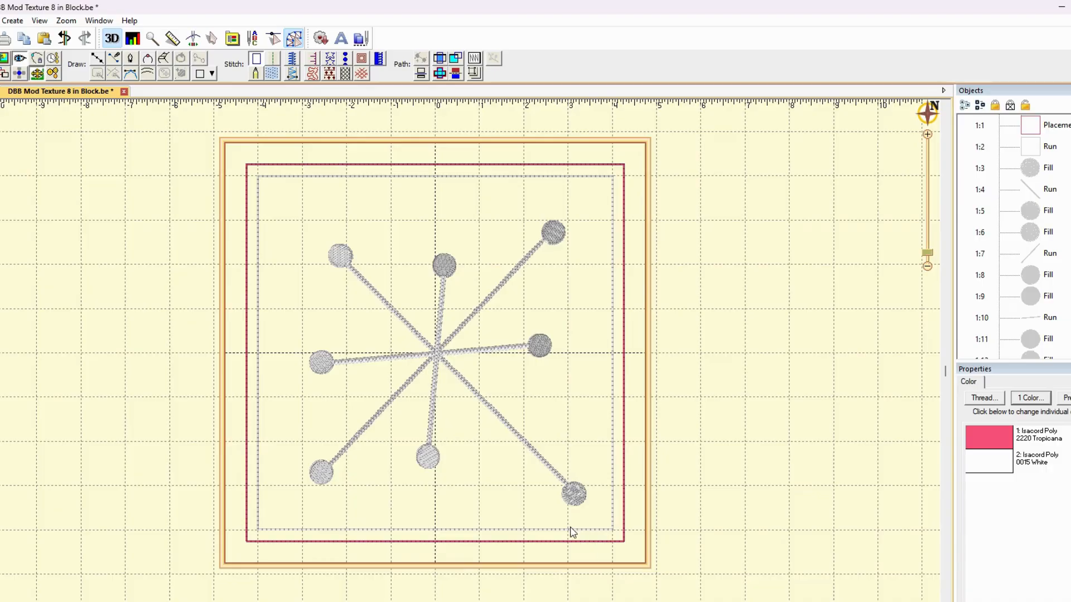
left_click(611, 531)
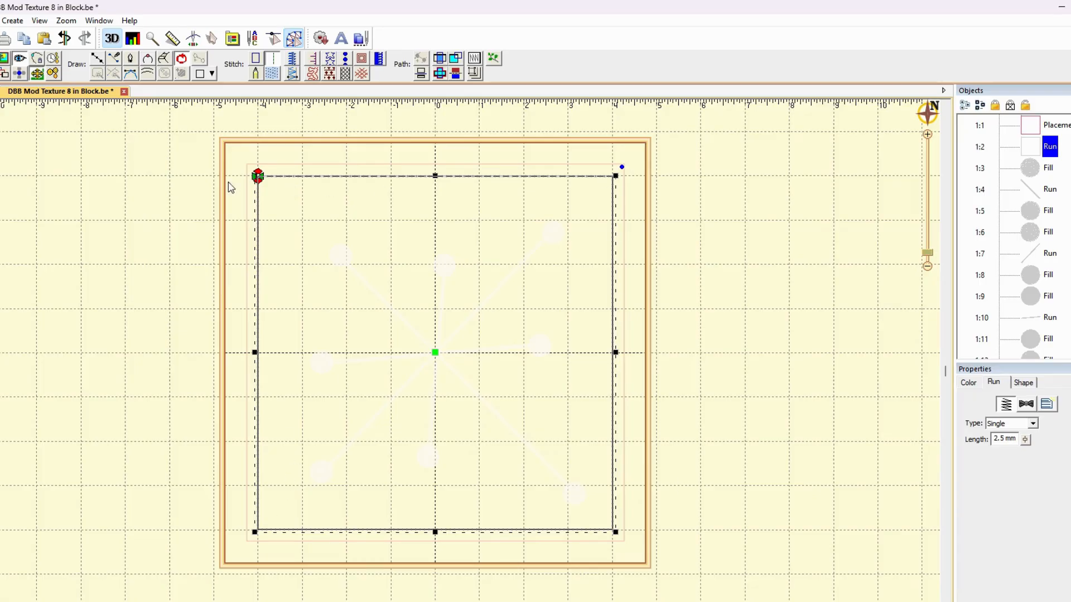
left_click(730, 194)
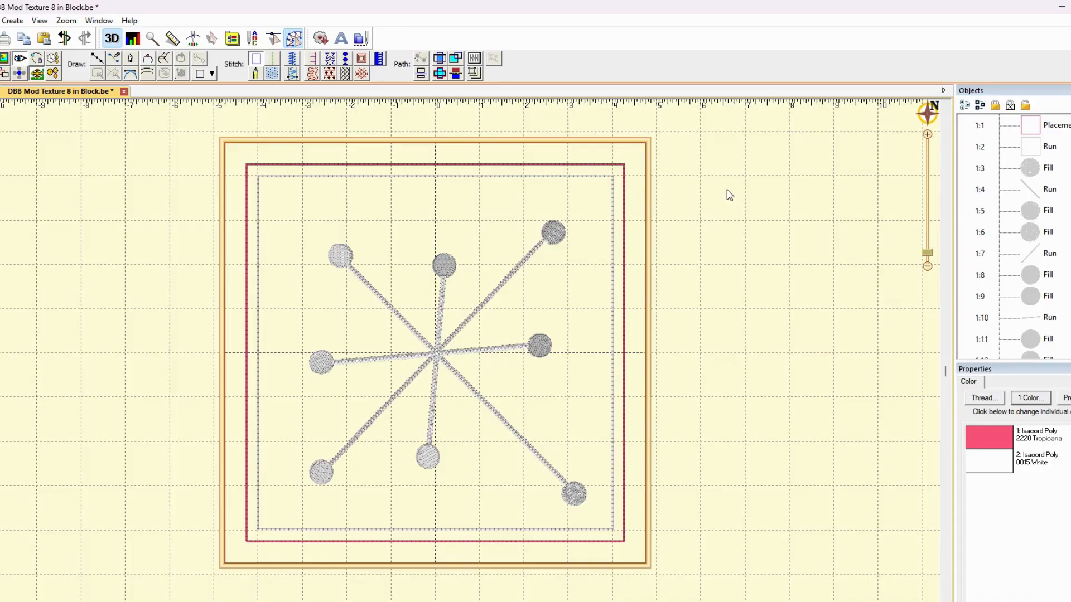
Duplicate the red placement square, enlarge the copy to about 9 inches per side and centre it in the hoop
left_click(520, 165)
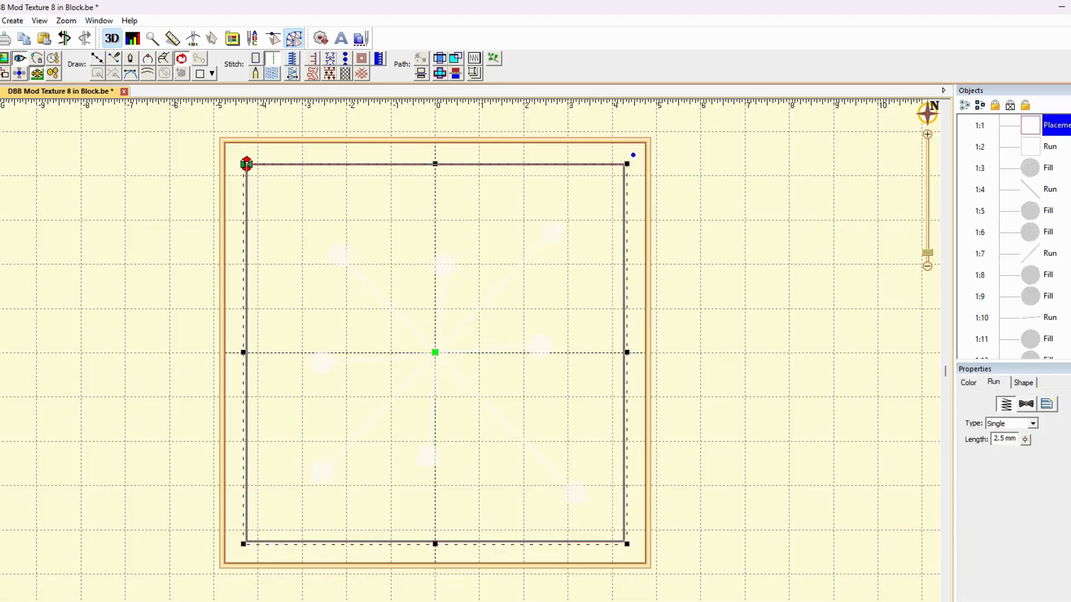
left_click(45, 39)
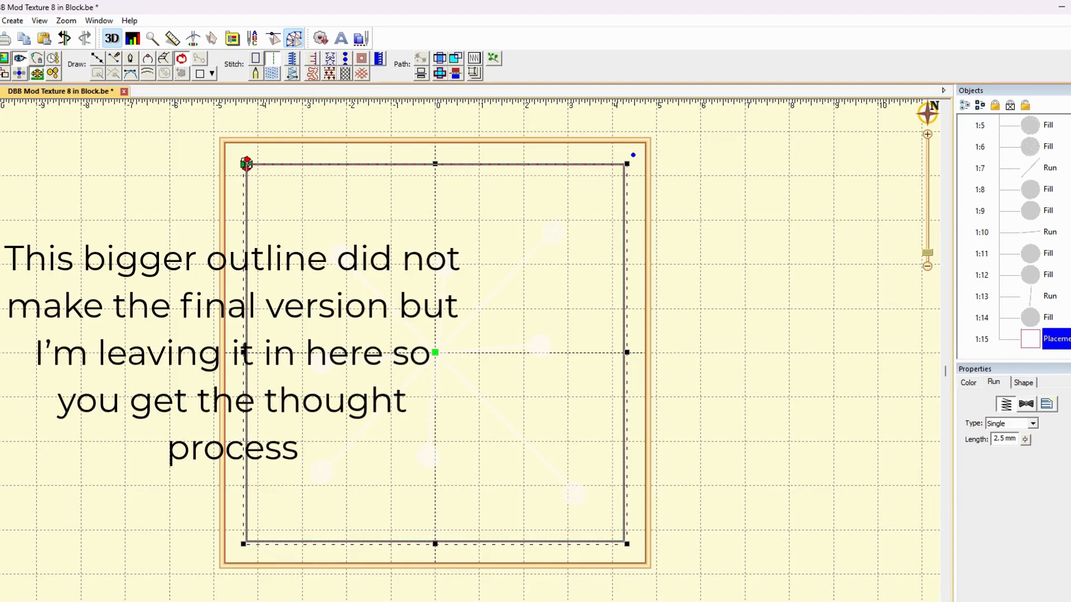
left_click_drag(245, 163, 225, 143)
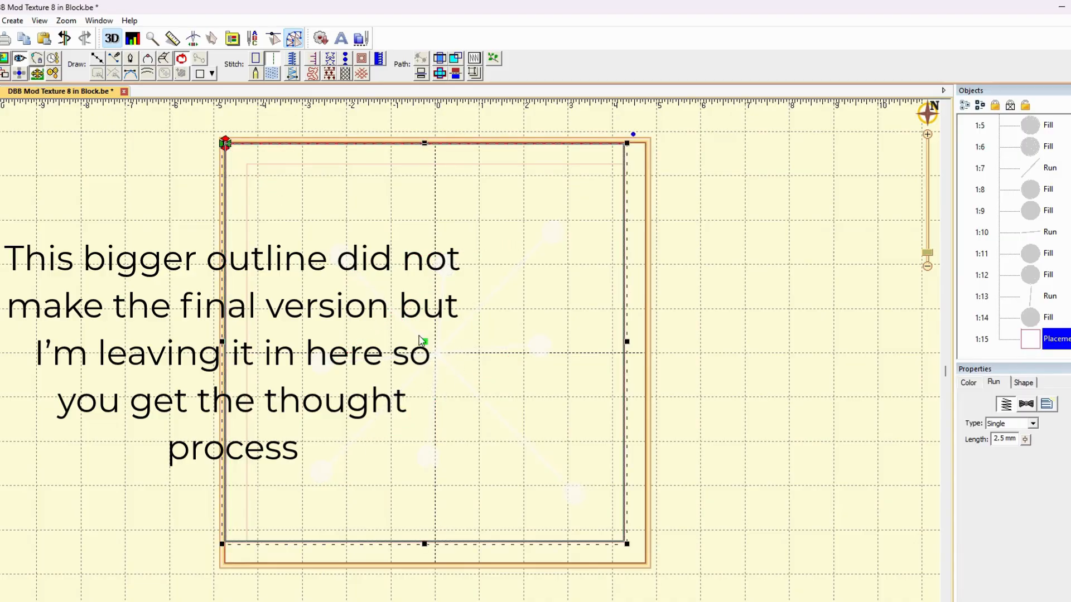
key("ctrl+z")
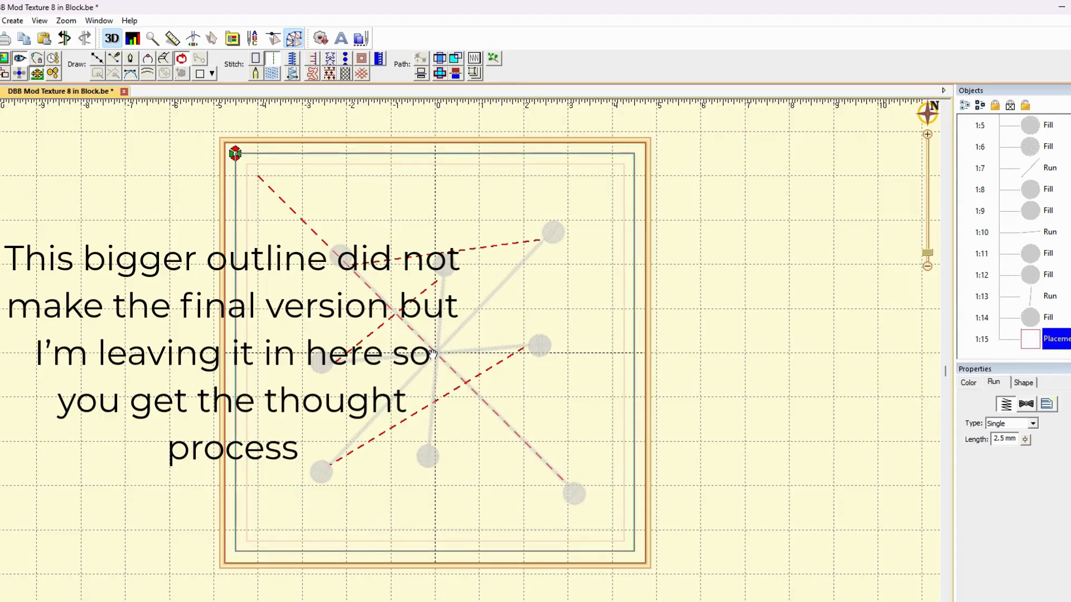
left_click(12, 21)
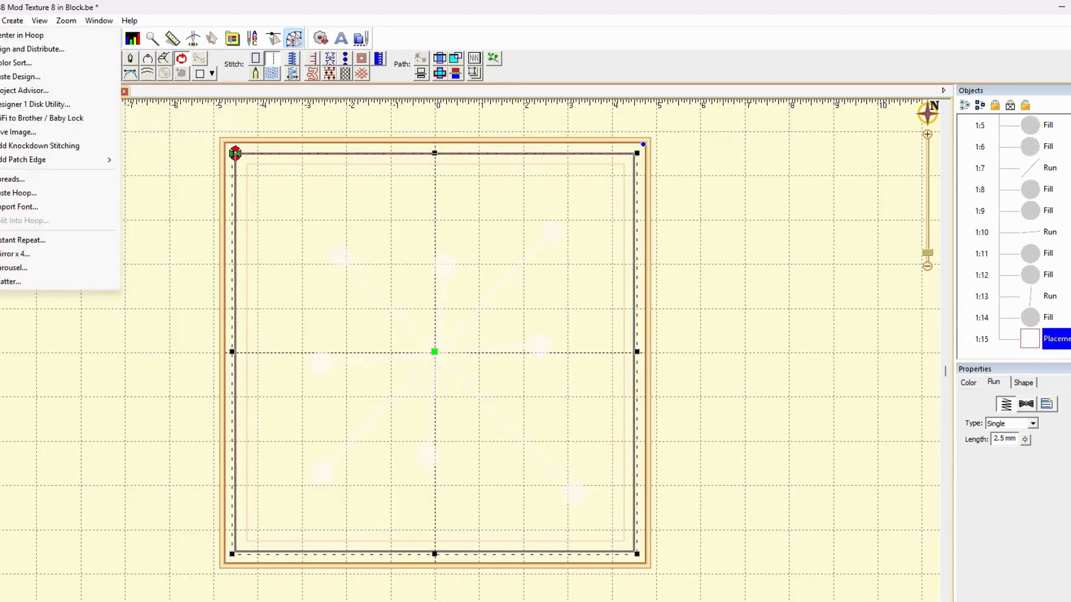
left_click(17, 35)
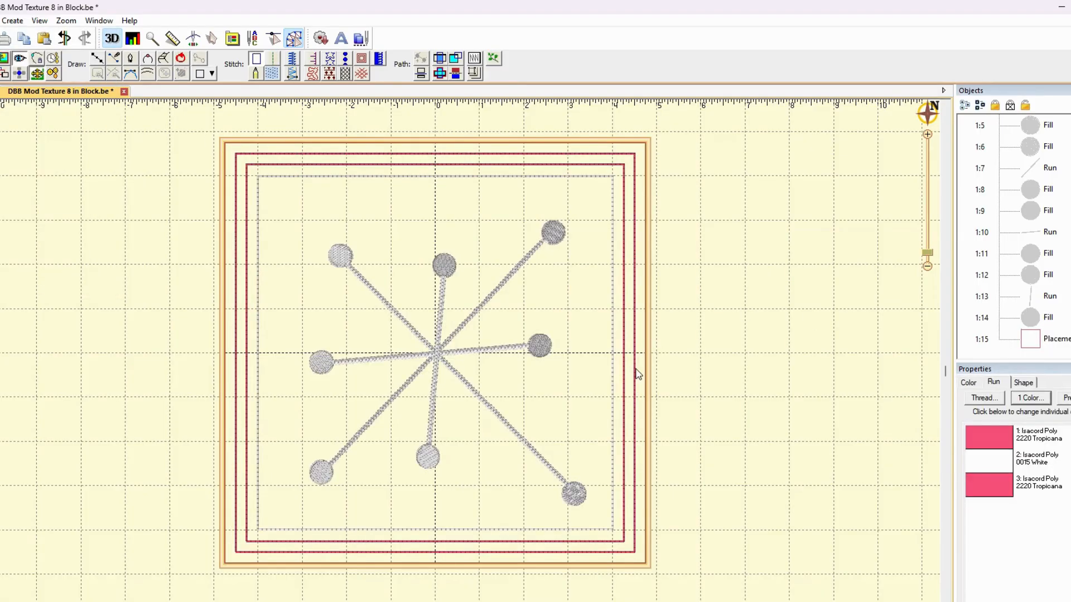
Change the thread colour of the enlarged placement square to Isacord Poly 3040 Lavender
left_click(968, 384)
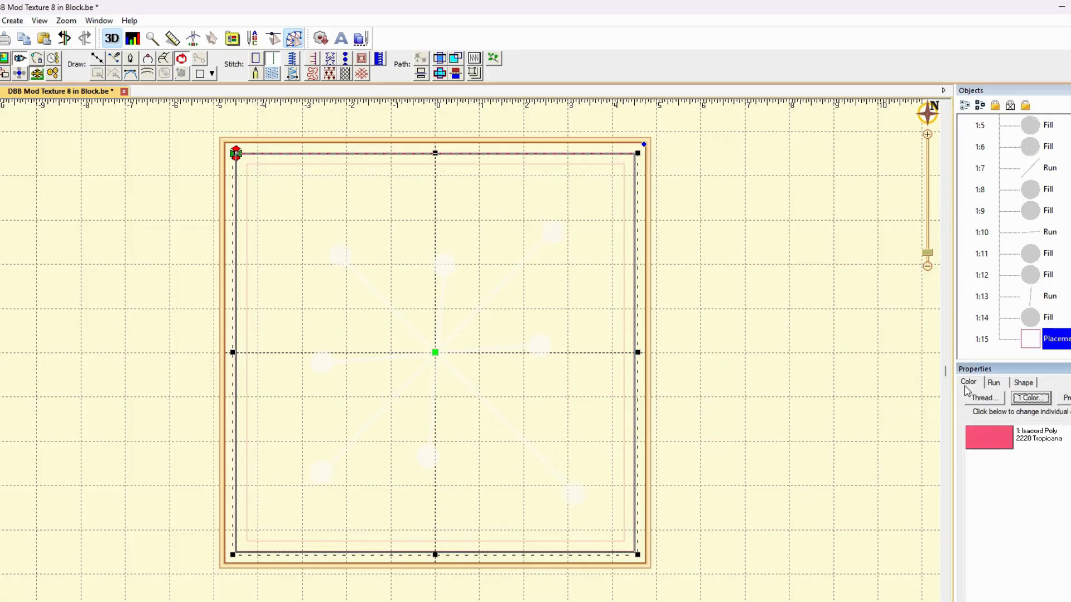
double_click(999, 437)
scroll(443, 397, "down", 12)
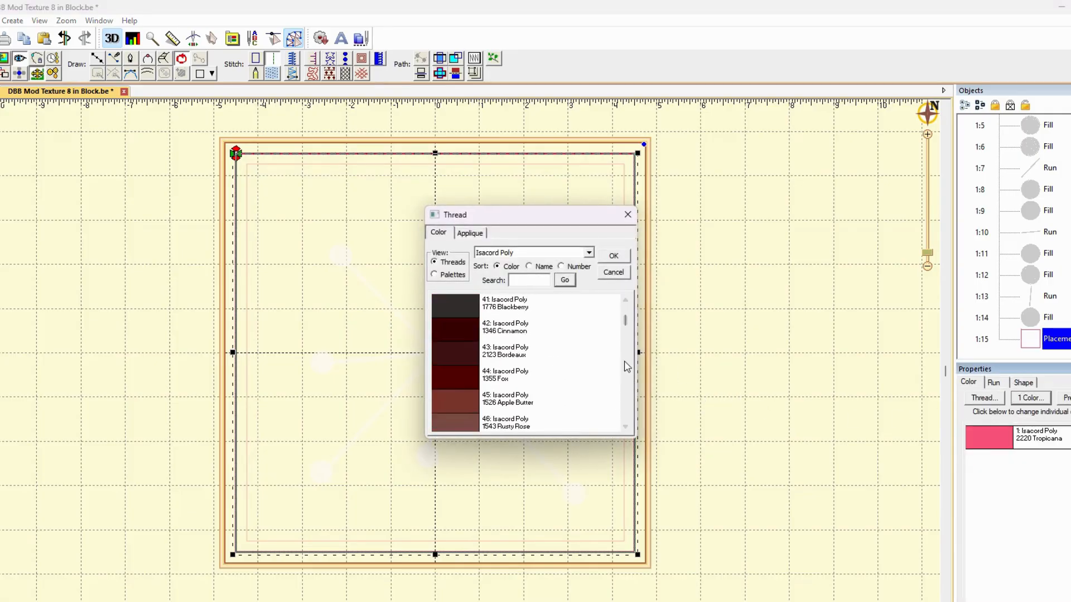
left_click_drag(627, 324, 626, 404)
left_click(454, 401)
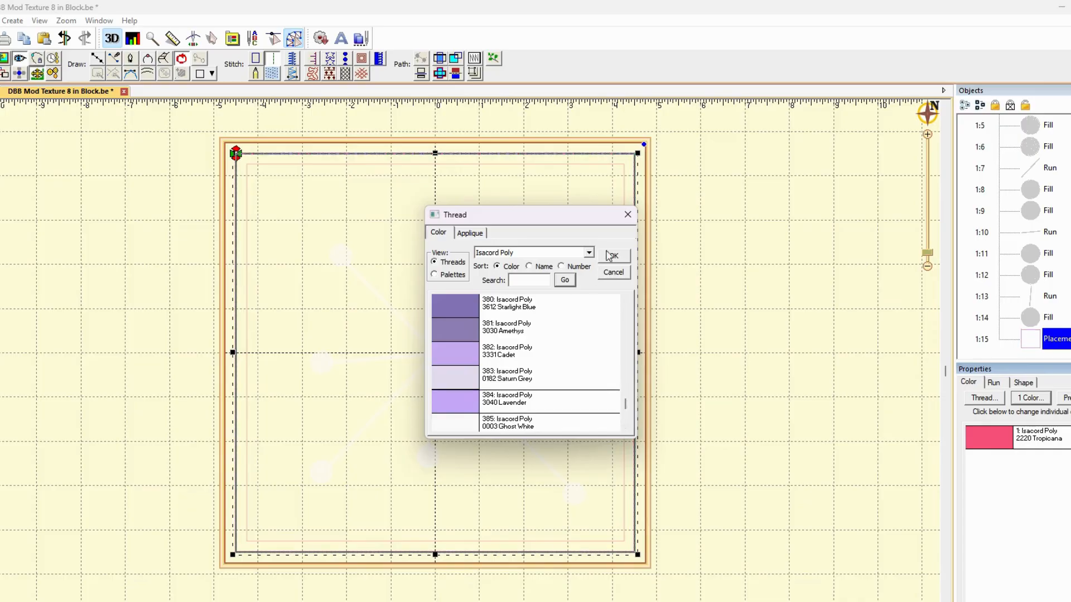
left_click(618, 257)
left_click(811, 296)
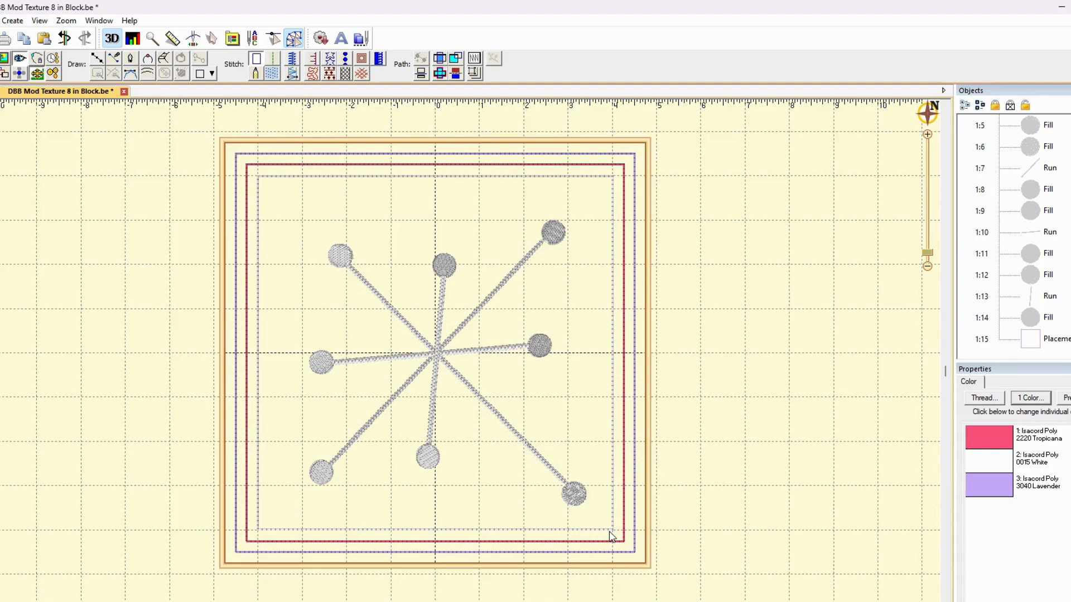
Move the red placement square and the inner run square together to the end of the stitching order
left_click(618, 548)
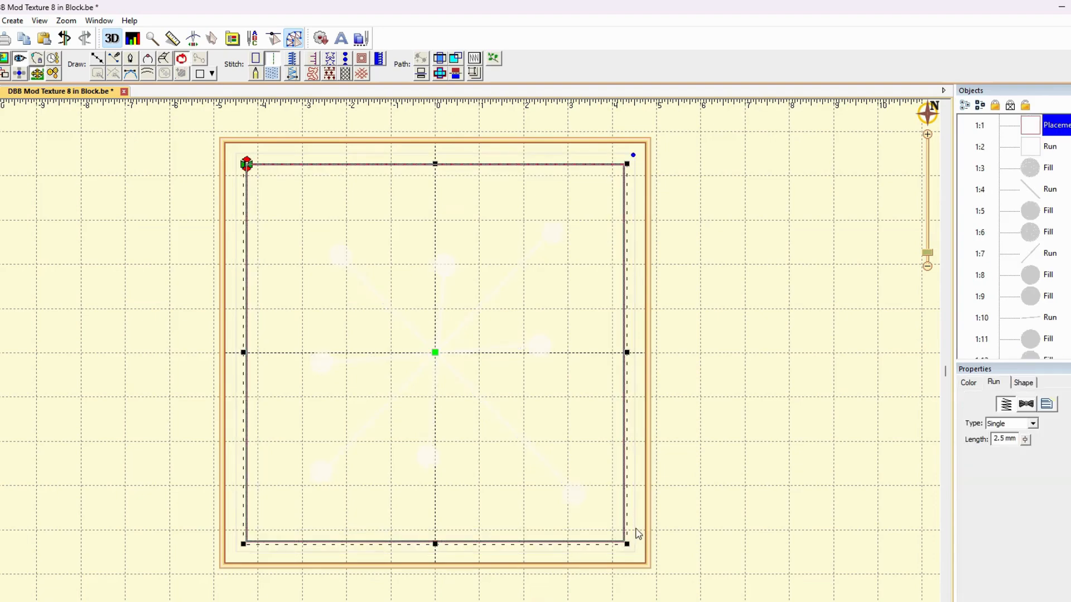
left_click(681, 524)
left_click(1041, 147)
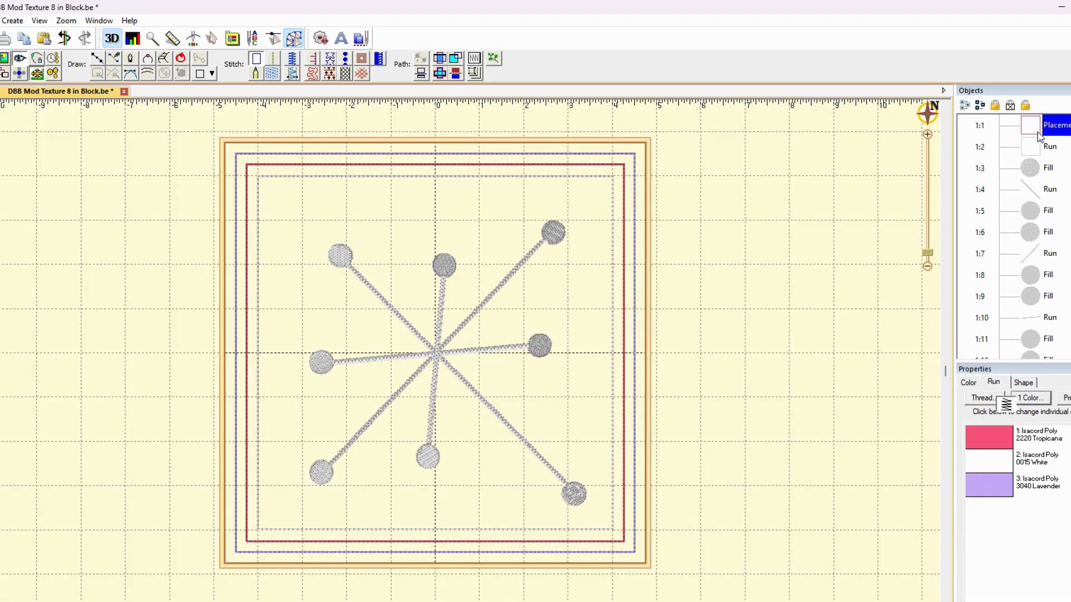
right_click(1038, 150)
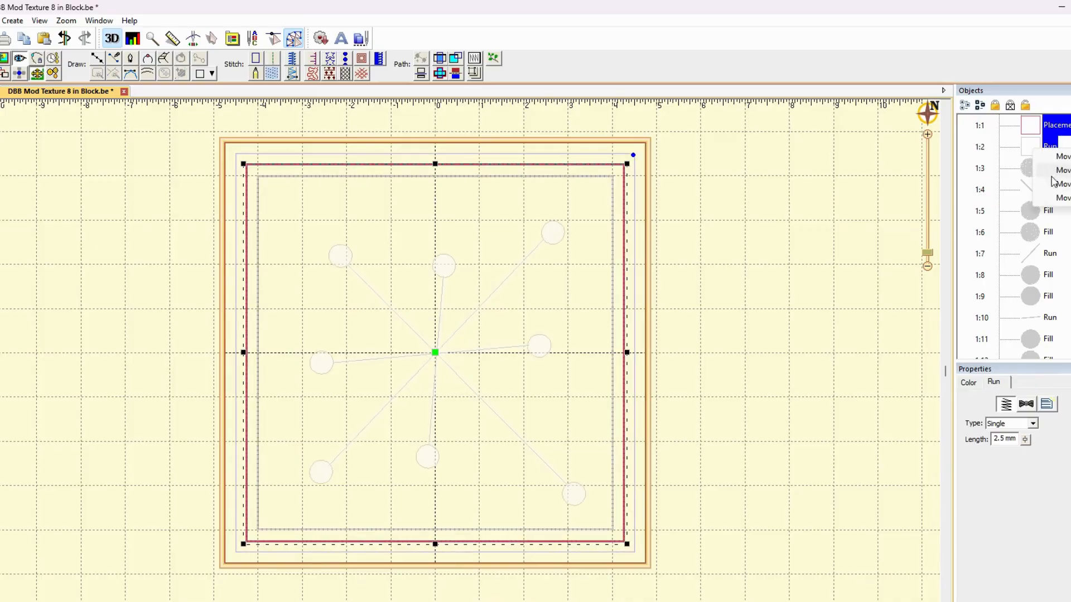
left_click(1051, 197)
scroll(889, 287, "down", 4)
scroll(889, 288, "up", 4)
scroll(1040, 255, "down", 2)
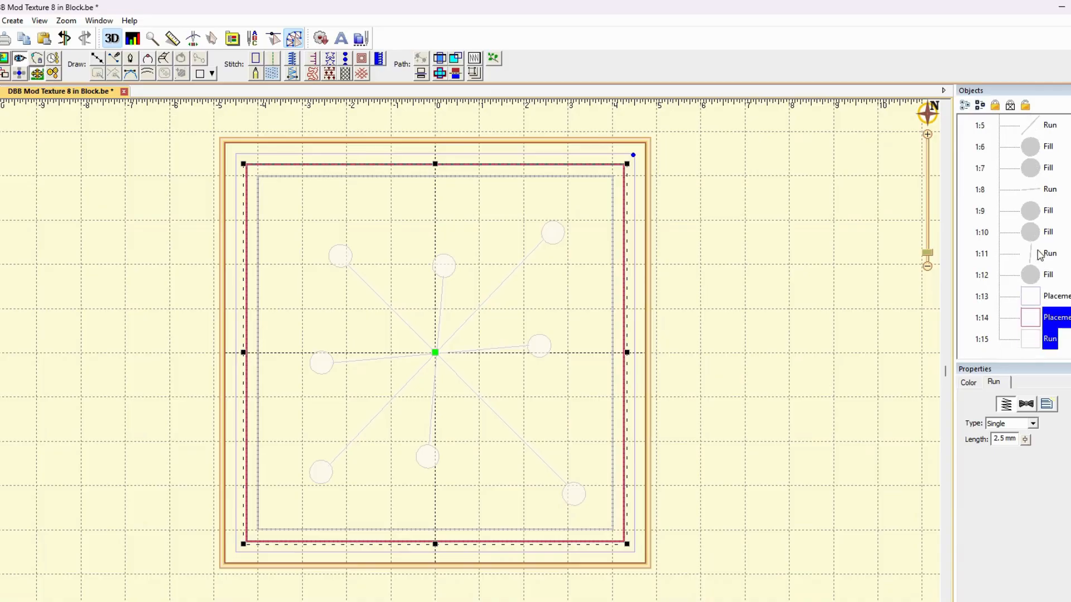
Move the lavender placement square to the start of the stitching order
left_click(1020, 319)
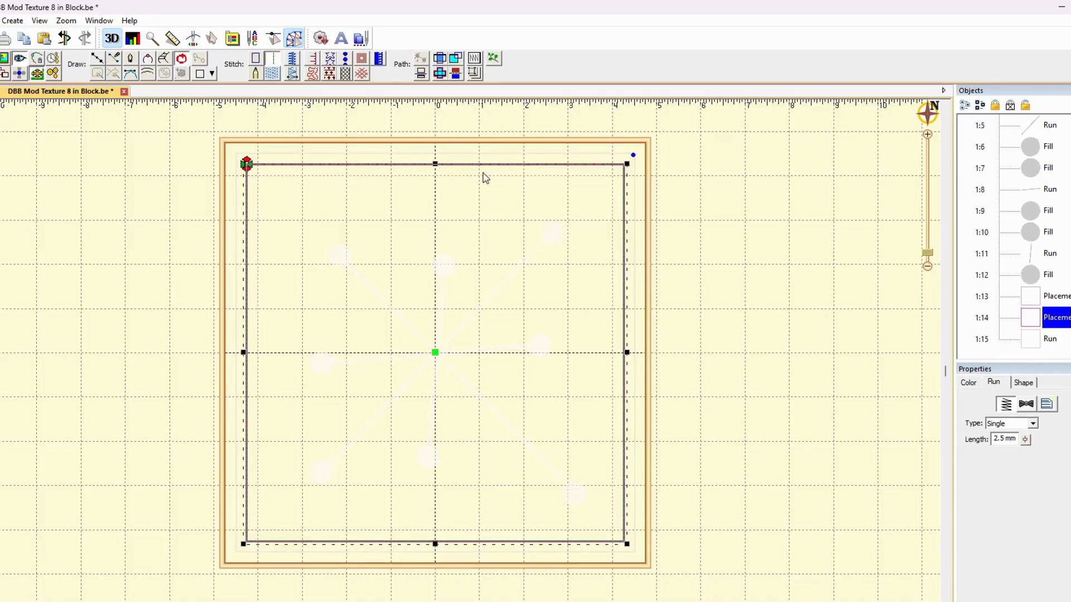
left_click(1036, 340)
left_click(1036, 296)
right_click(1035, 293)
left_click(1062, 332)
scroll(1060, 334, "down", 2)
Rename the inner run square at the end of the object list as 8 in sew
left_click(1055, 318)
left_click(1055, 318)
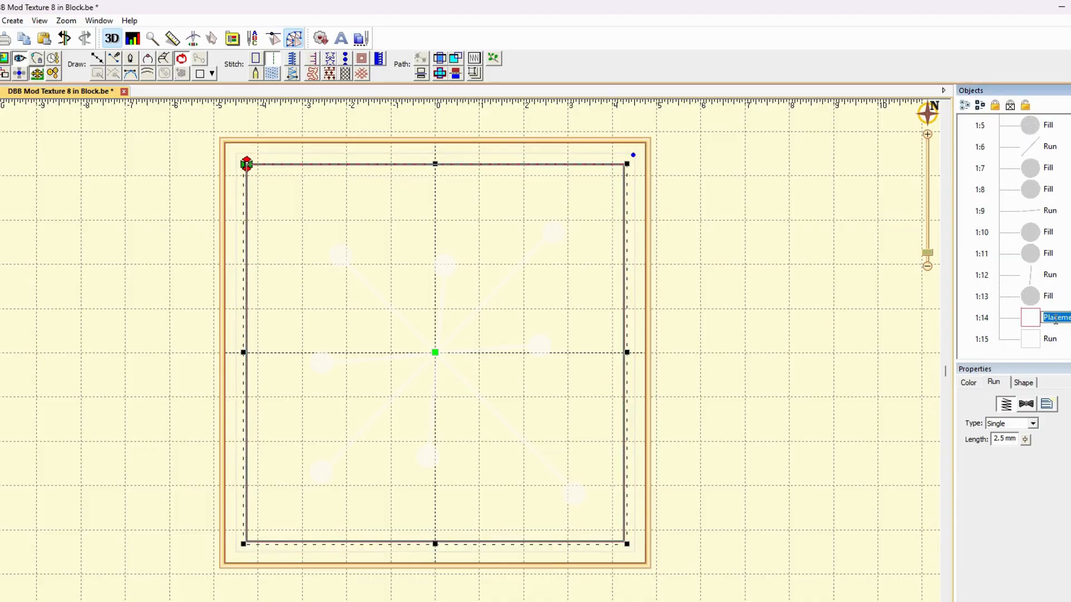
left_click(1050, 339)
left_click(1050, 339)
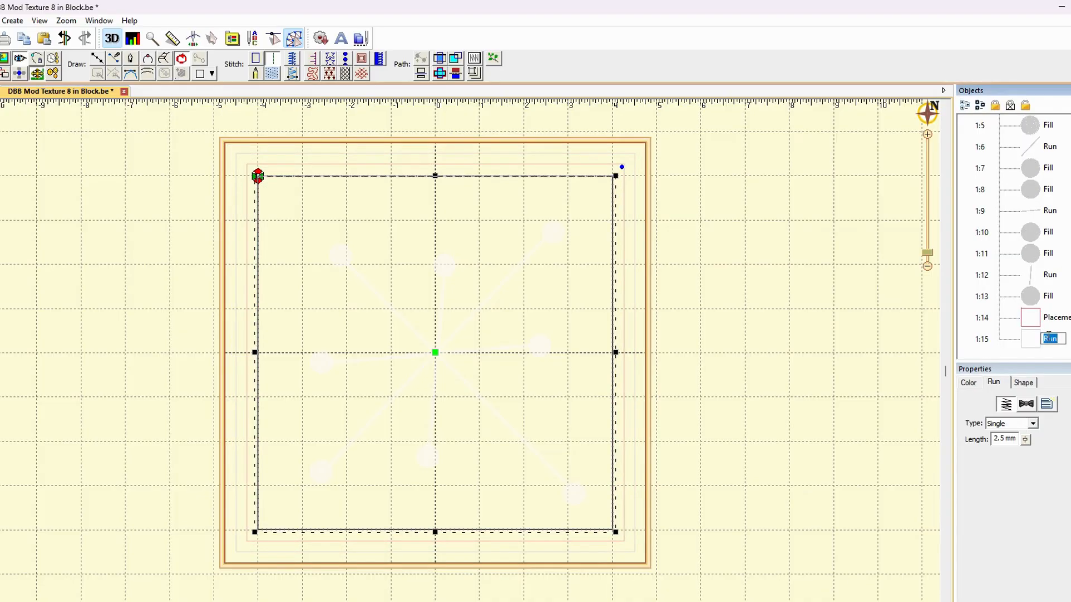
type("Pin sew")
key("Return")
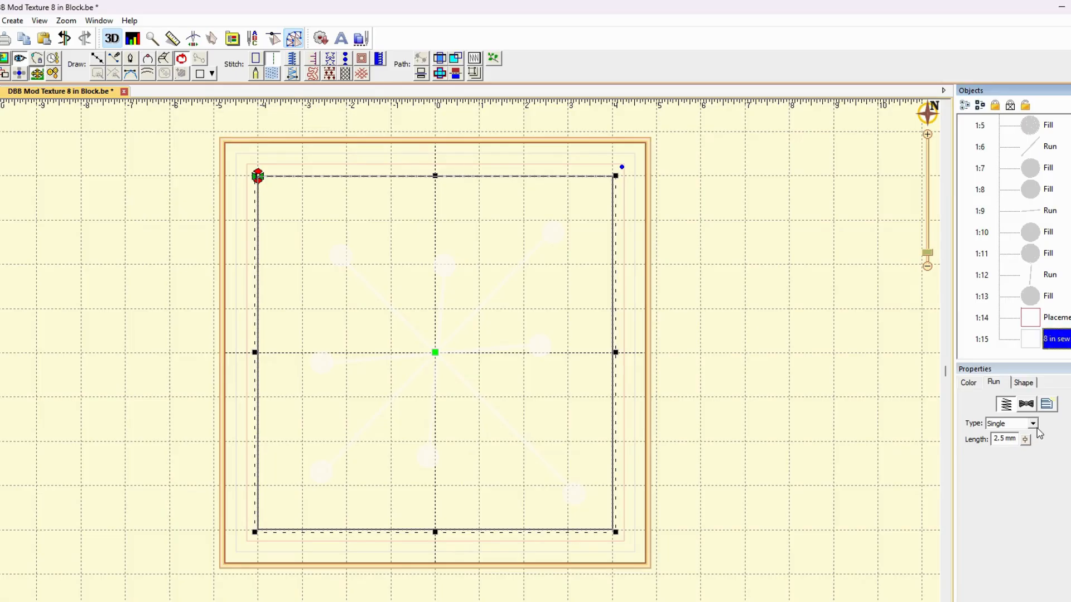
Enable tie at entry and tie at exit for the inner sew-line square and adjust its stitch length
left_click(1026, 404)
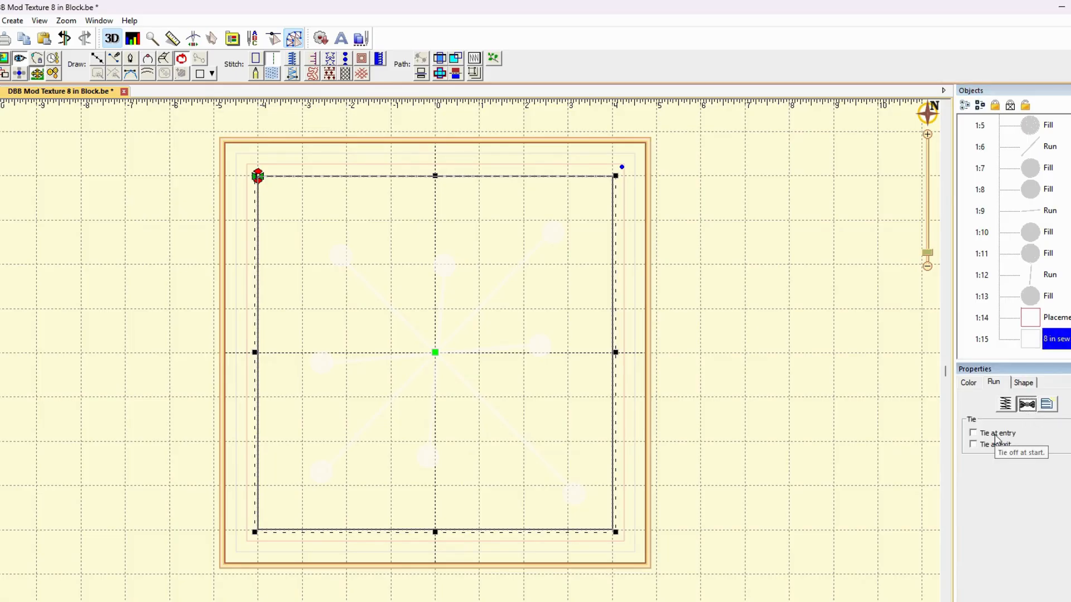
left_click(995, 436)
left_click(996, 445)
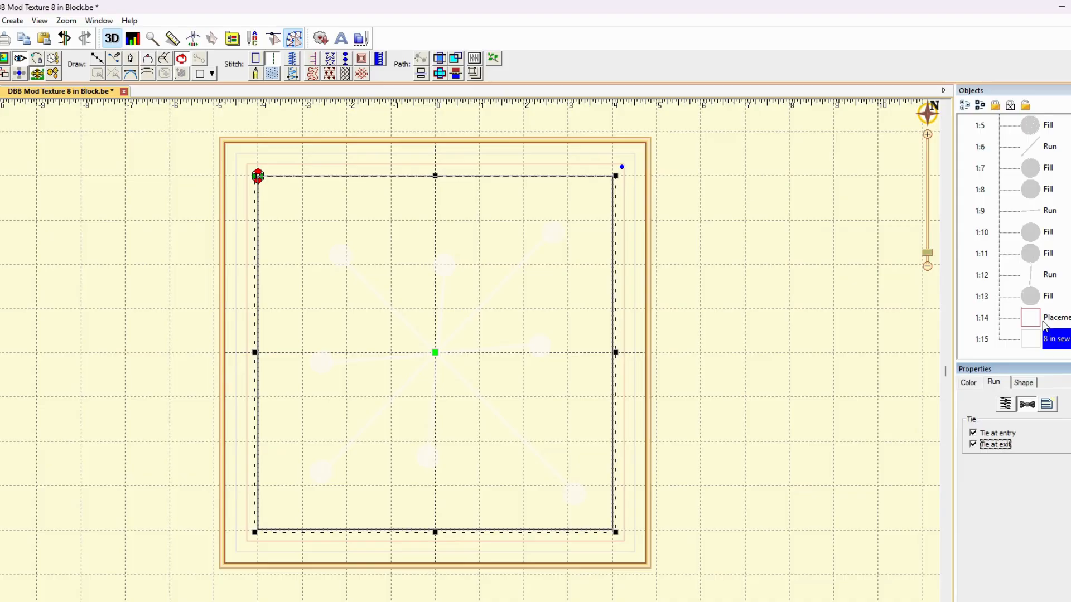
left_click(1008, 406)
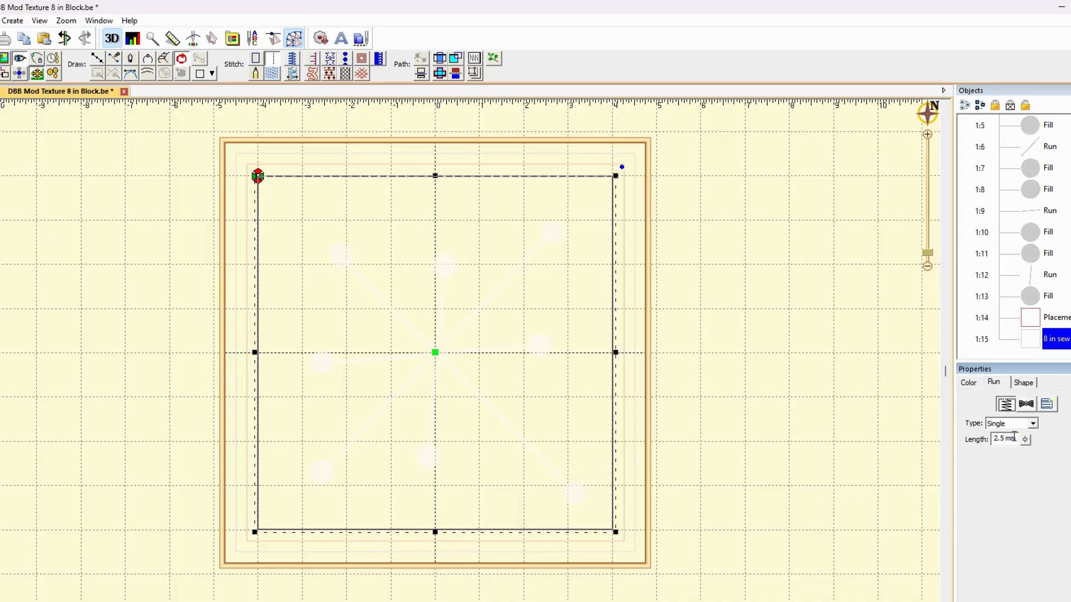
mouse_move(1025, 440)
left_mouse_down()
mouse_move(1029, 479)
mouse_move(1030, 459)
left_mouse_up()
Adjust the stitch length of the red placement square and enable its tie at entry and tie at exit
left_click(1059, 317)
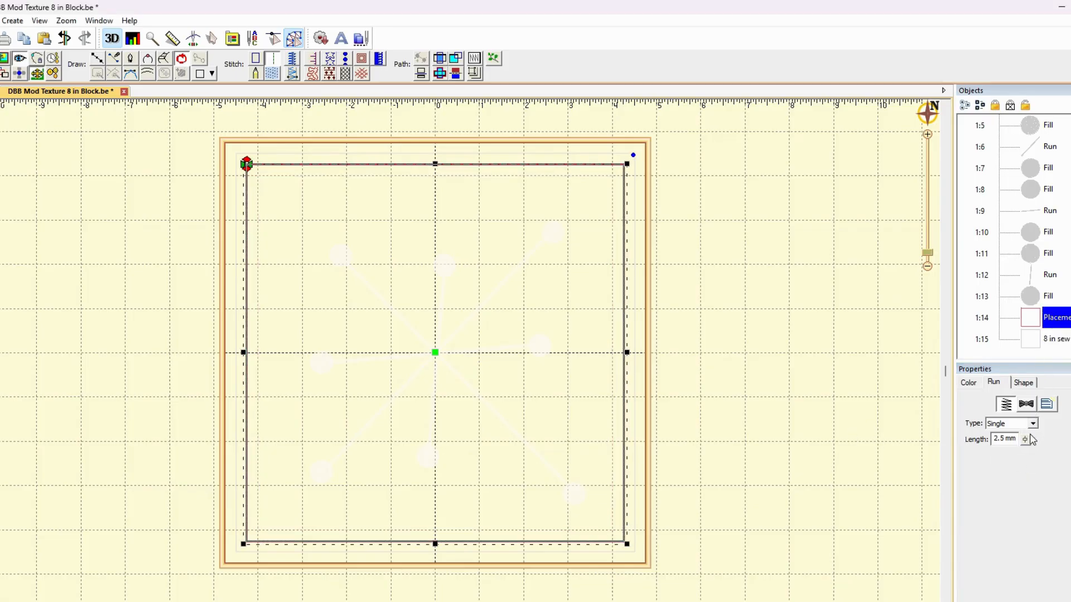
left_click_drag(1025, 439, 1031, 461)
left_click(1027, 403)
left_click(992, 434)
left_click(989, 444)
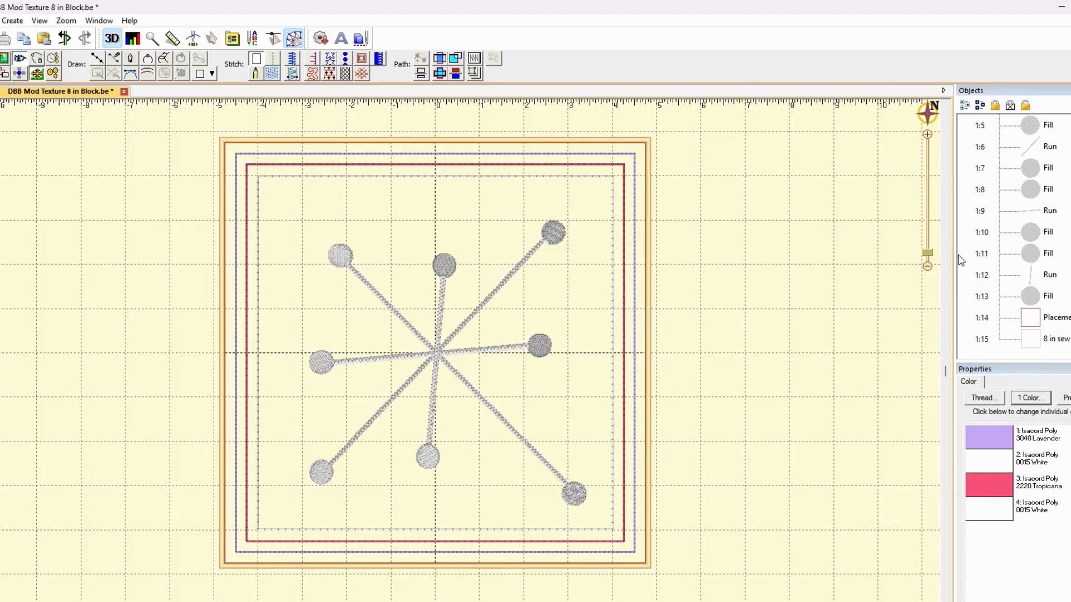
Review the tie and run stitch length settings of the lavender placement square at the start of the object list
scroll(1029, 223, "up", 3)
left_click(1028, 152)
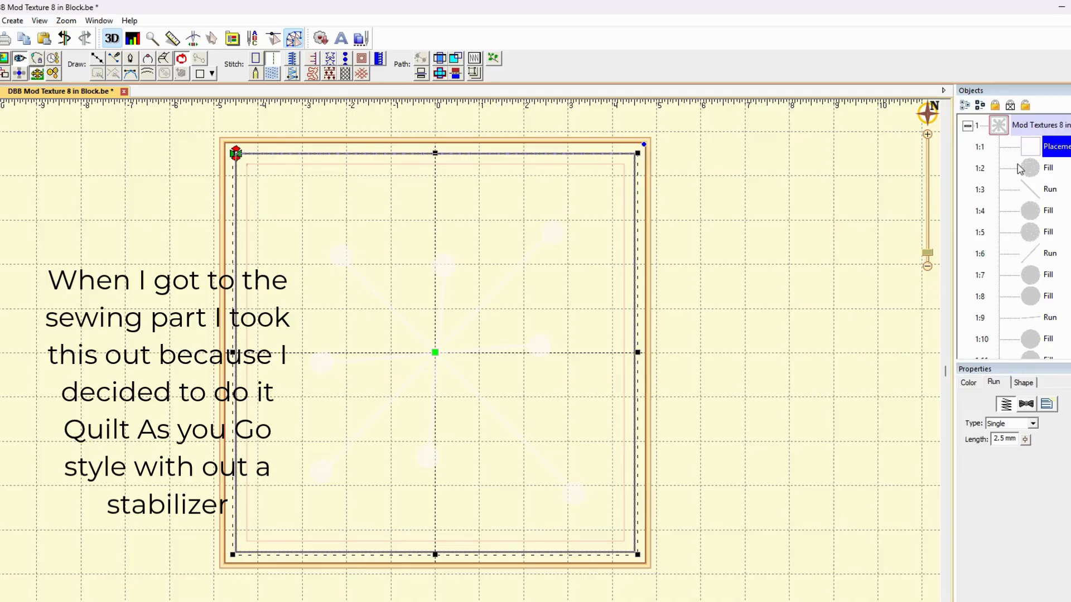
left_click(1028, 406)
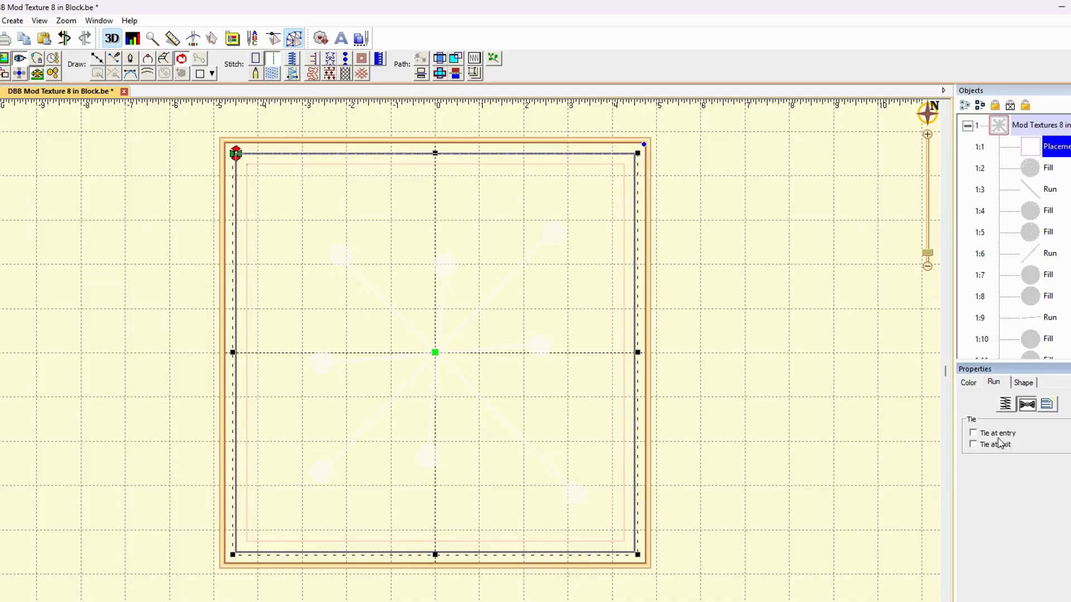
left_click(1014, 409)
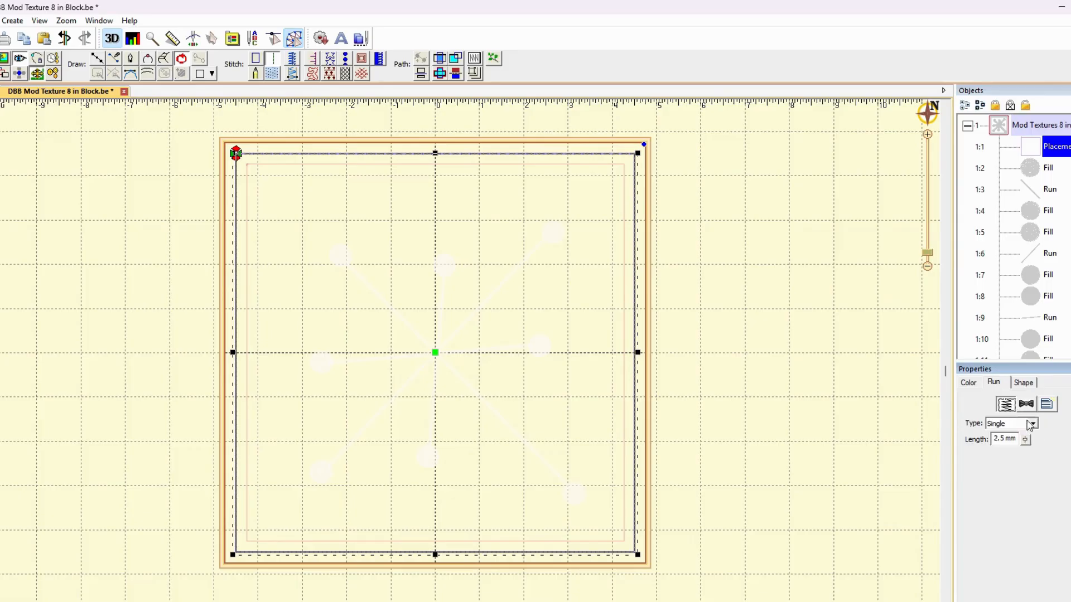
left_click_drag(1031, 439, 1035, 472)
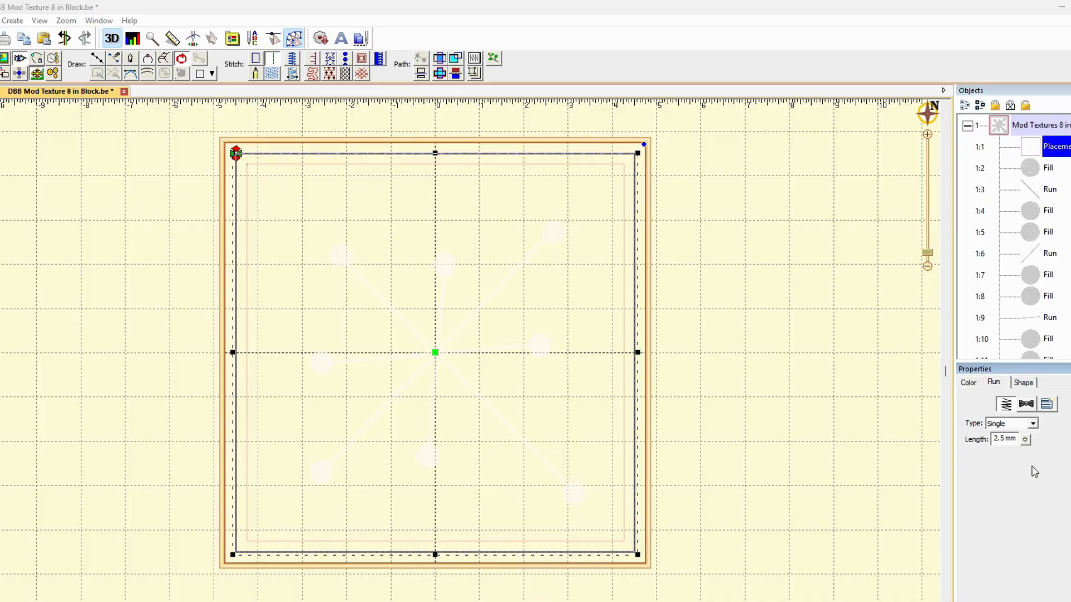
left_click(801, 442)
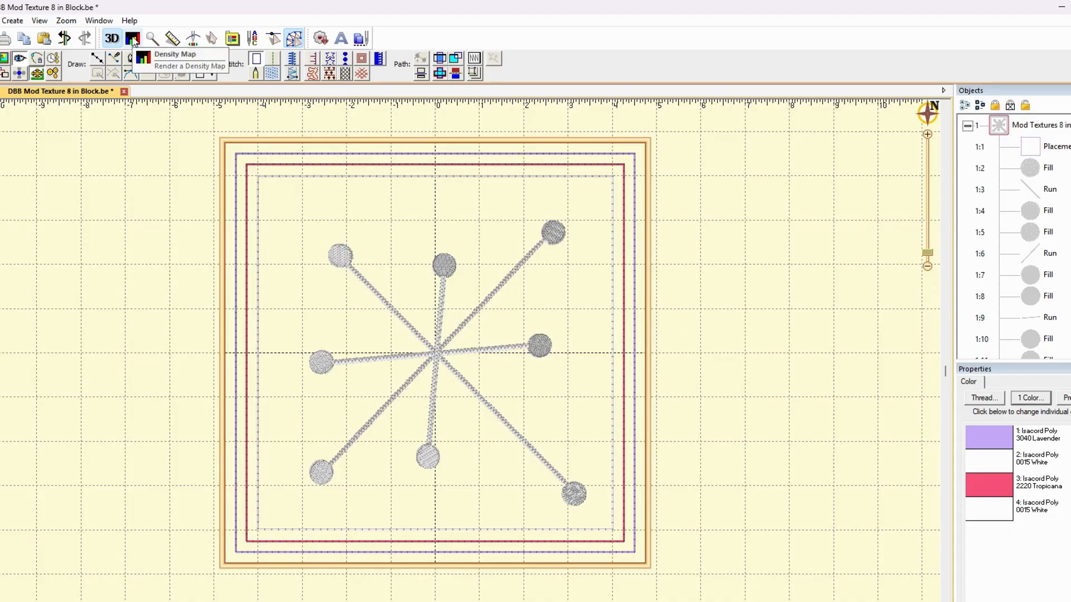
Examine the stitch density where the starburst's arms cross at the center, and restore the normal stitch view
left_click(132, 39)
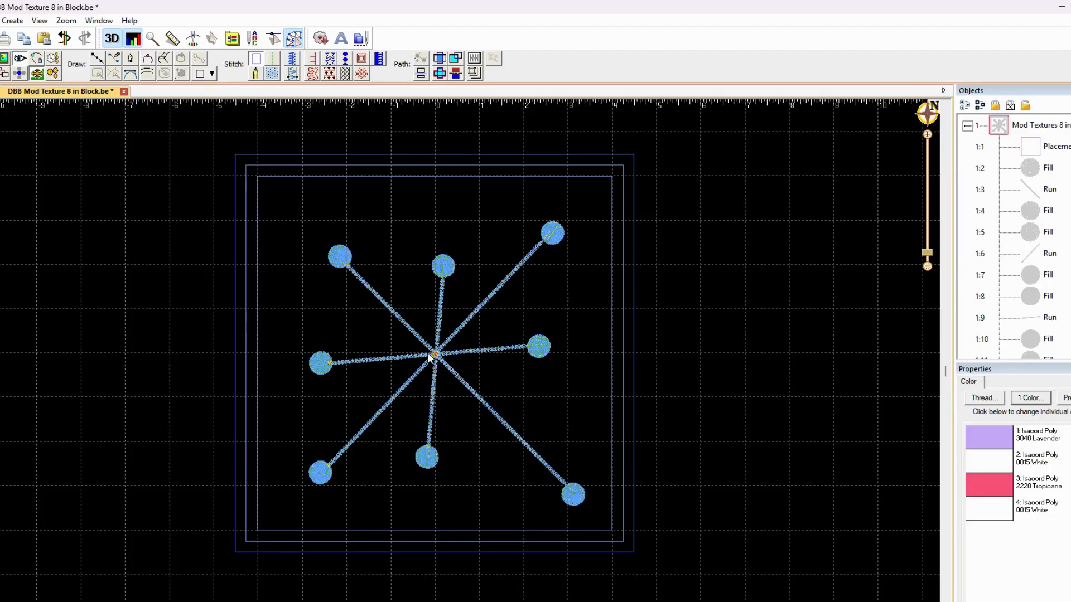
scroll(430, 357, "up", 5)
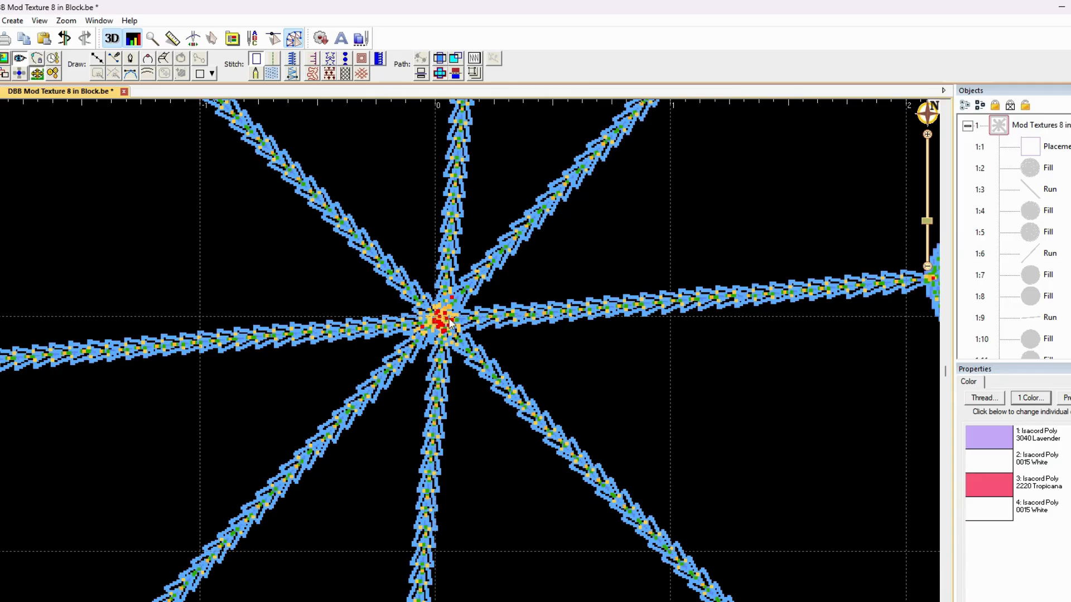
scroll(428, 318, "down", 2)
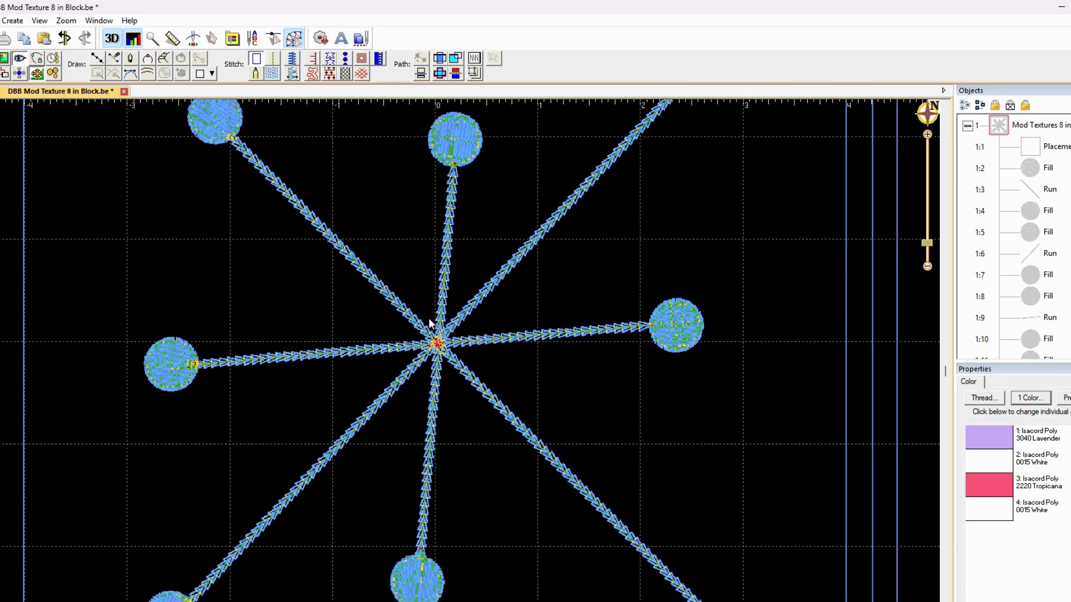
scroll(428, 318, "down", 2)
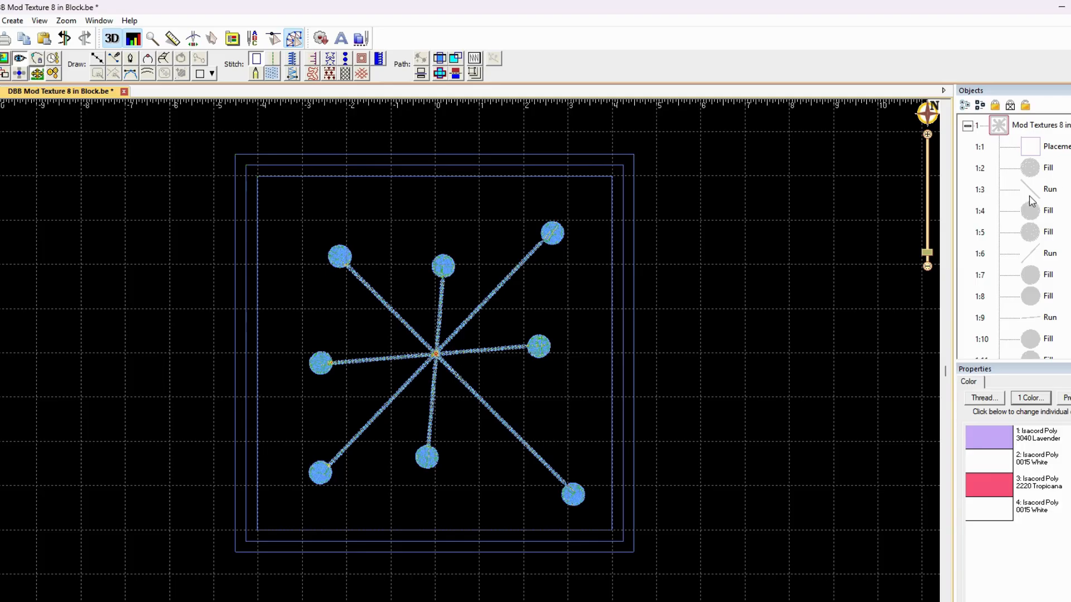
left_click(134, 44)
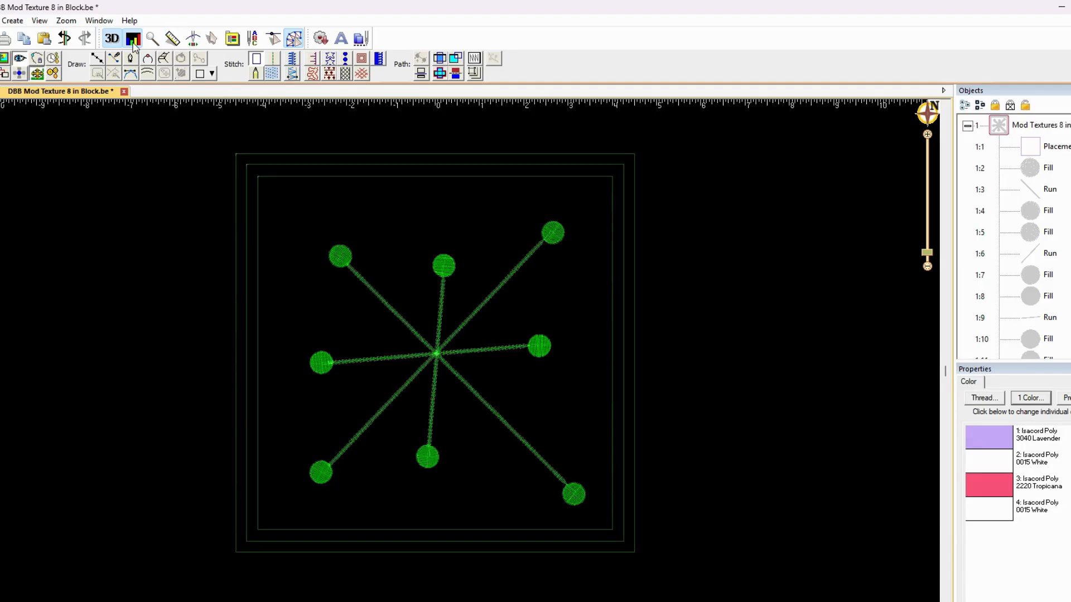
scroll(451, 315, "up", 3)
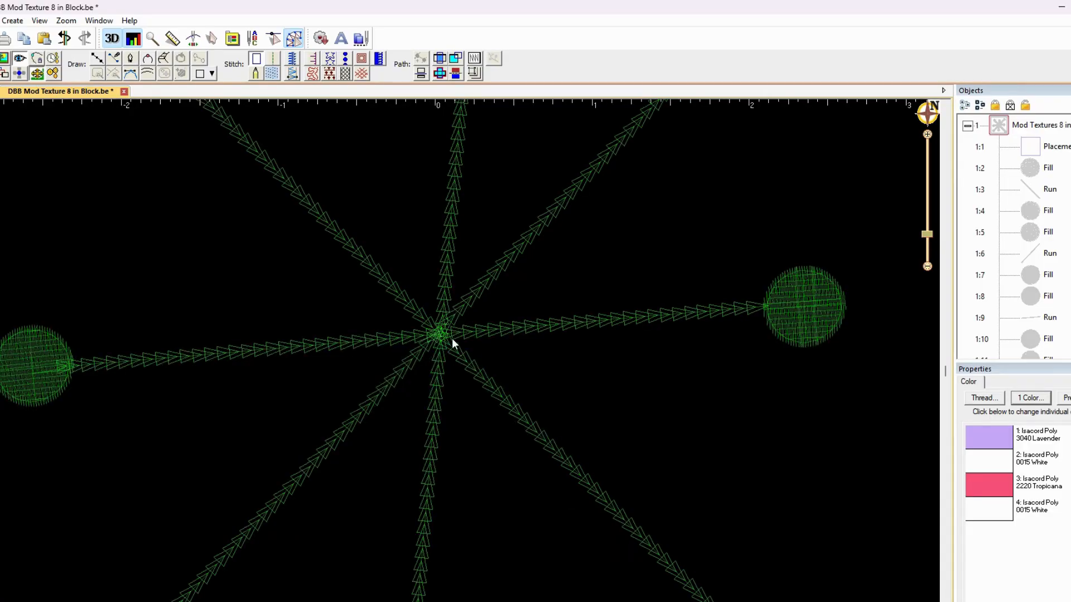
scroll(452, 338, "up", 2)
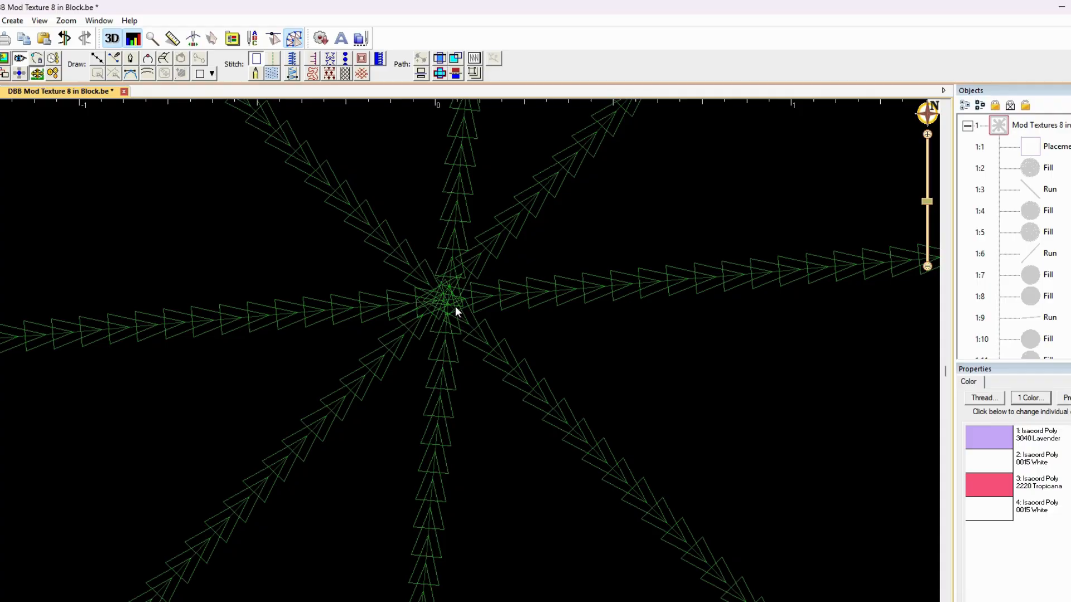
scroll(470, 303, "down", 5)
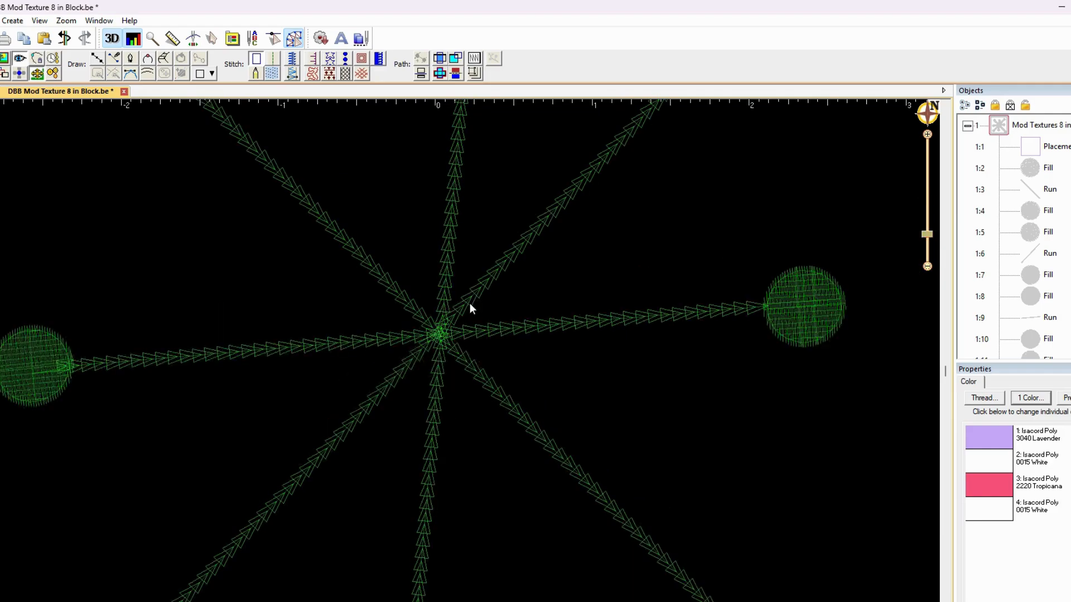
scroll(470, 303, "up", 2)
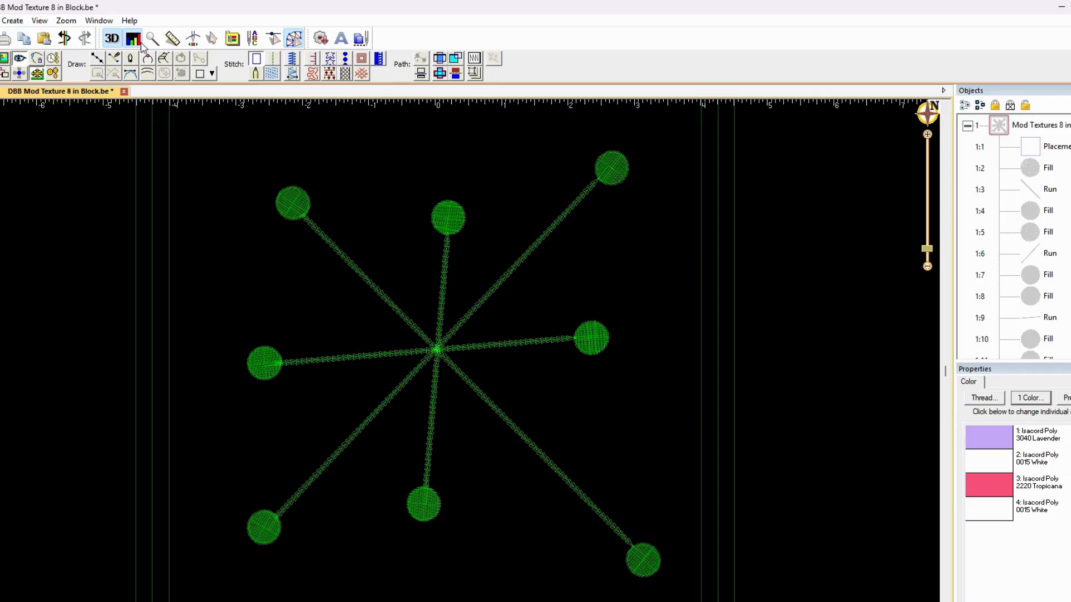
left_click(133, 39)
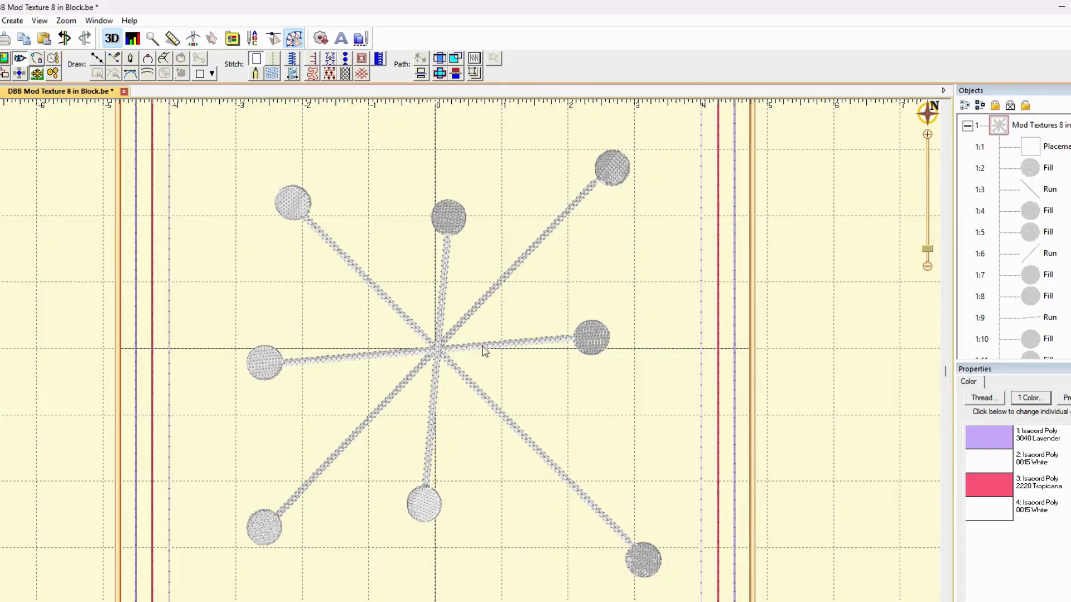
Draw an open two-segment line with points from the upper-left circle through the starburst's center to the lower-left circle
left_click(97, 58)
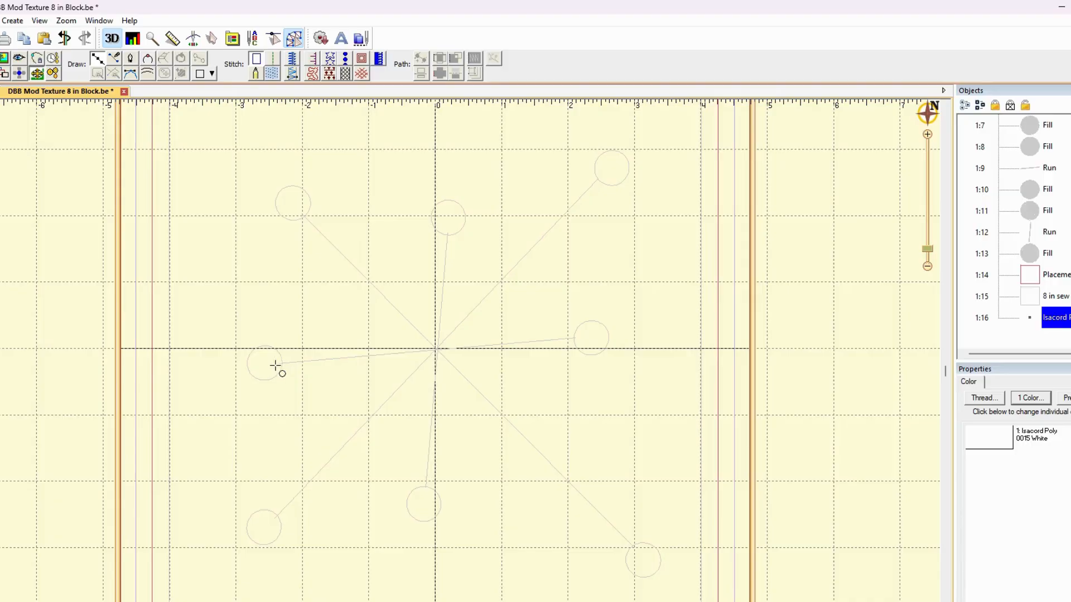
left_click(305, 216)
left_click(437, 348)
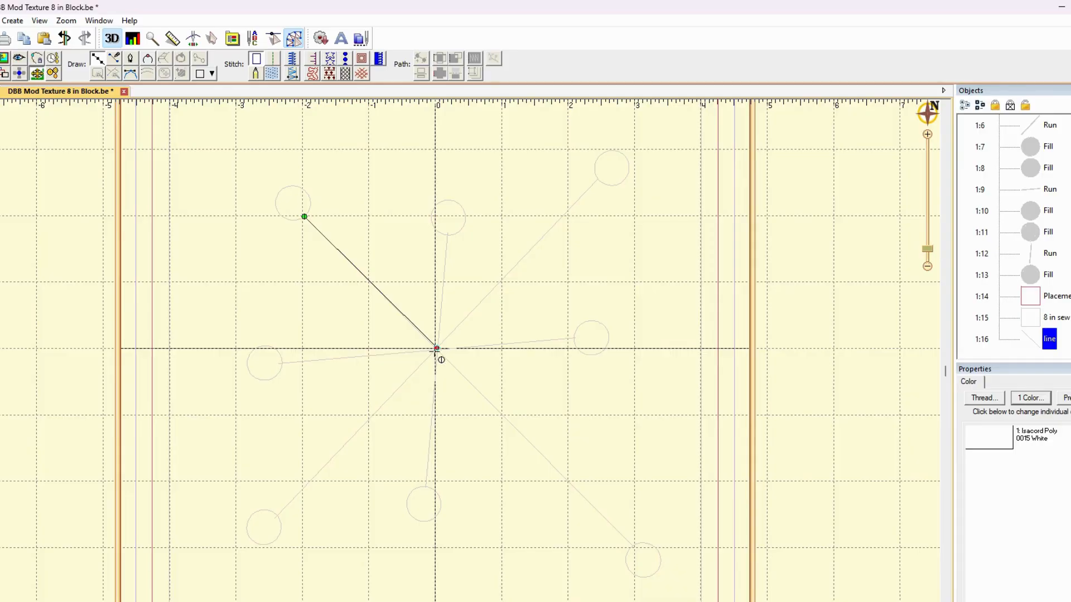
left_click(277, 516)
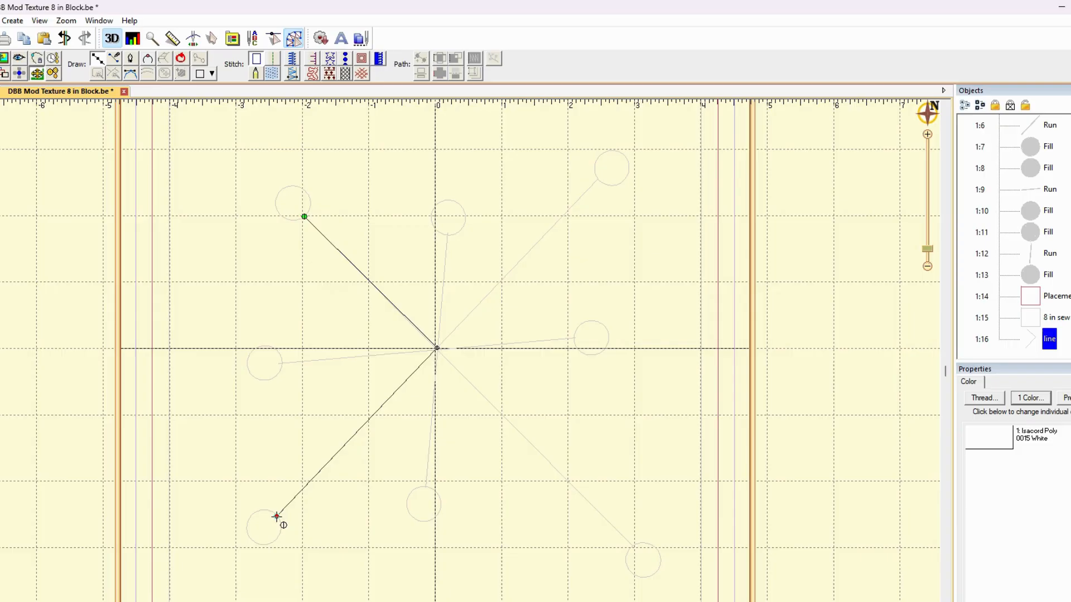
key("Return")
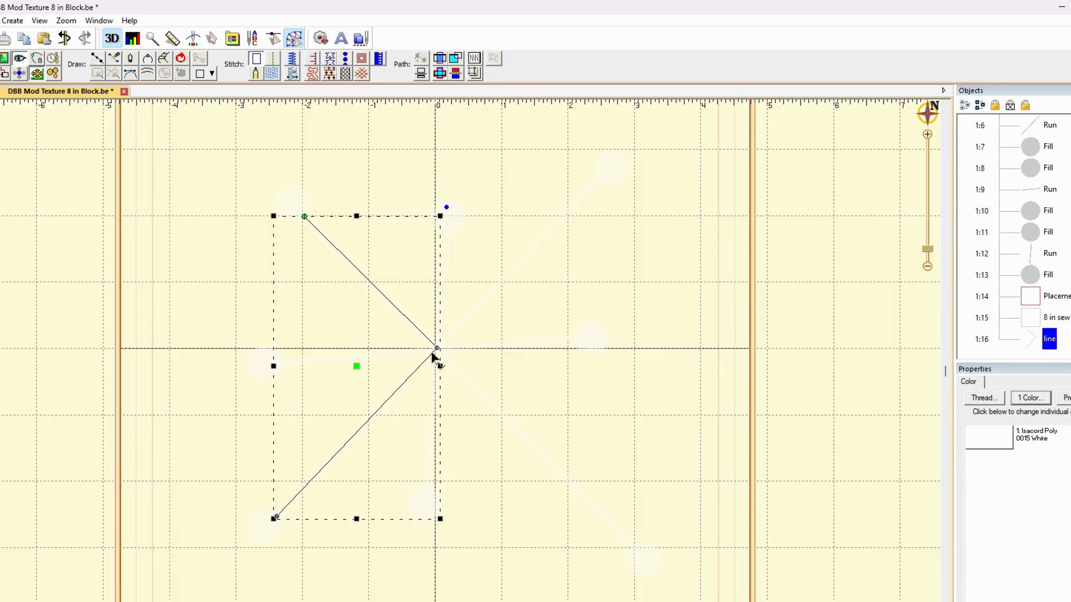
left_click(97, 58)
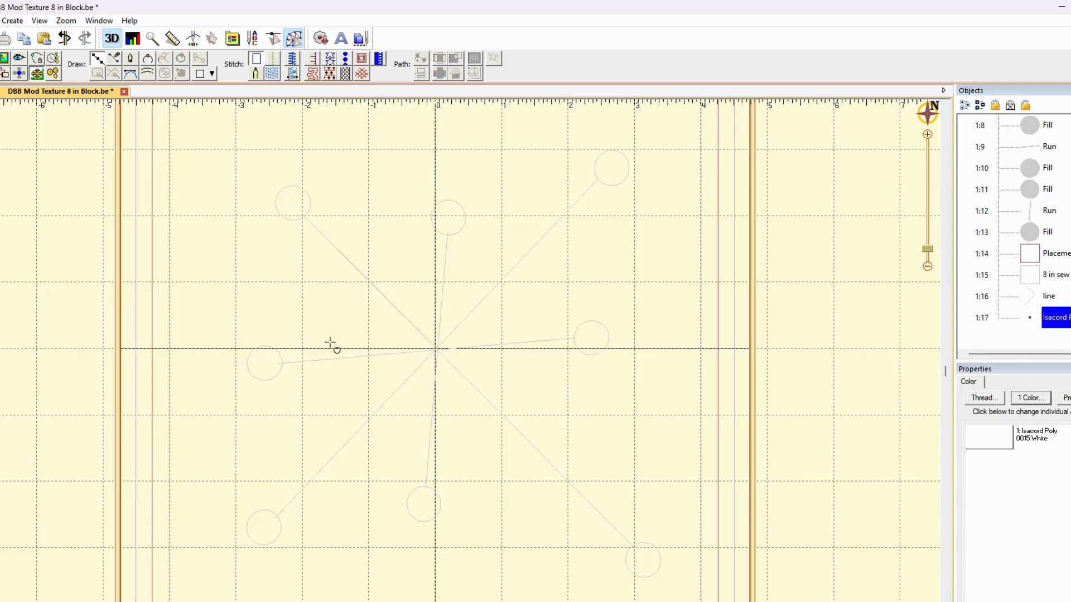
left_click(283, 363)
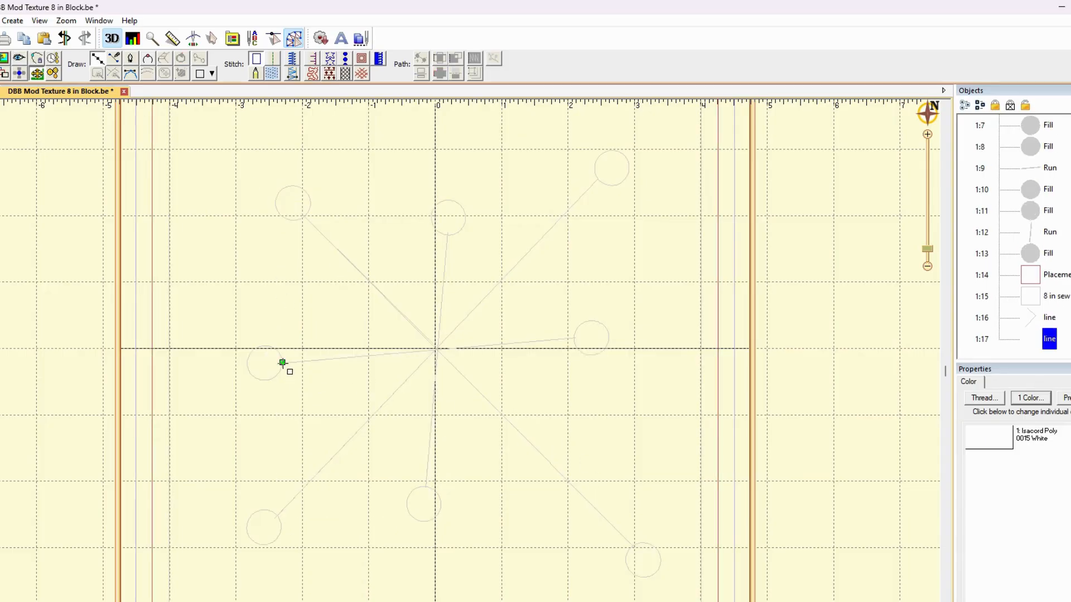
left_click(437, 349)
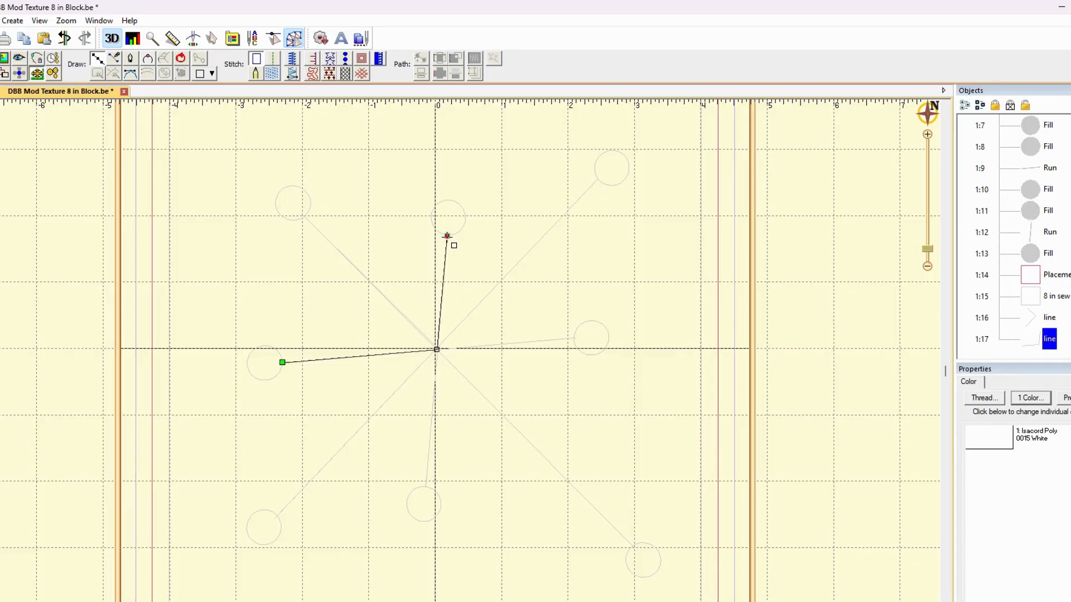
double_click(447, 236)
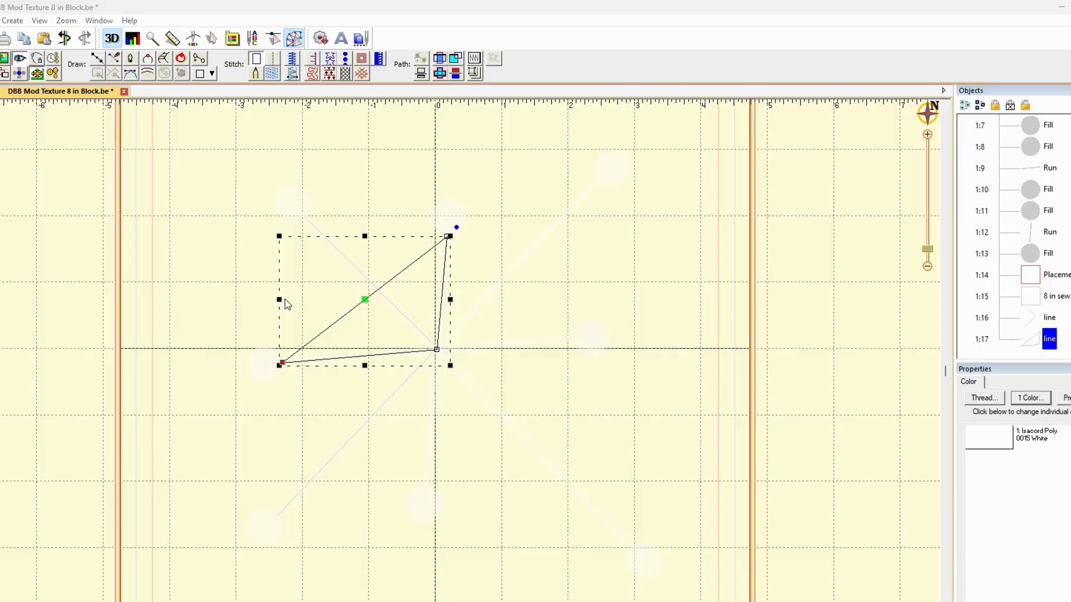
left_click(233, 324)
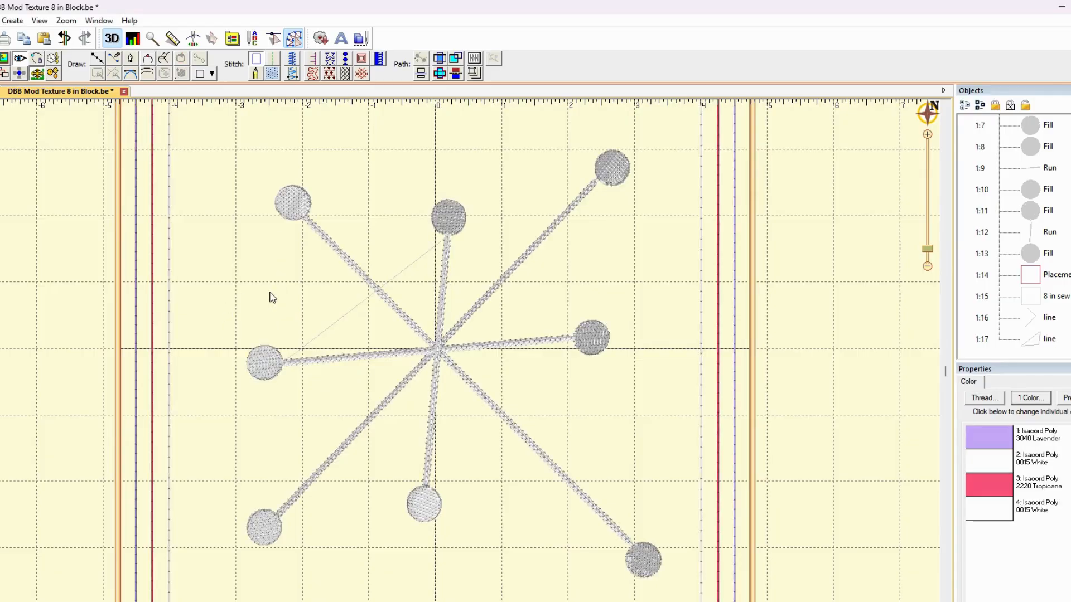
left_click(330, 329)
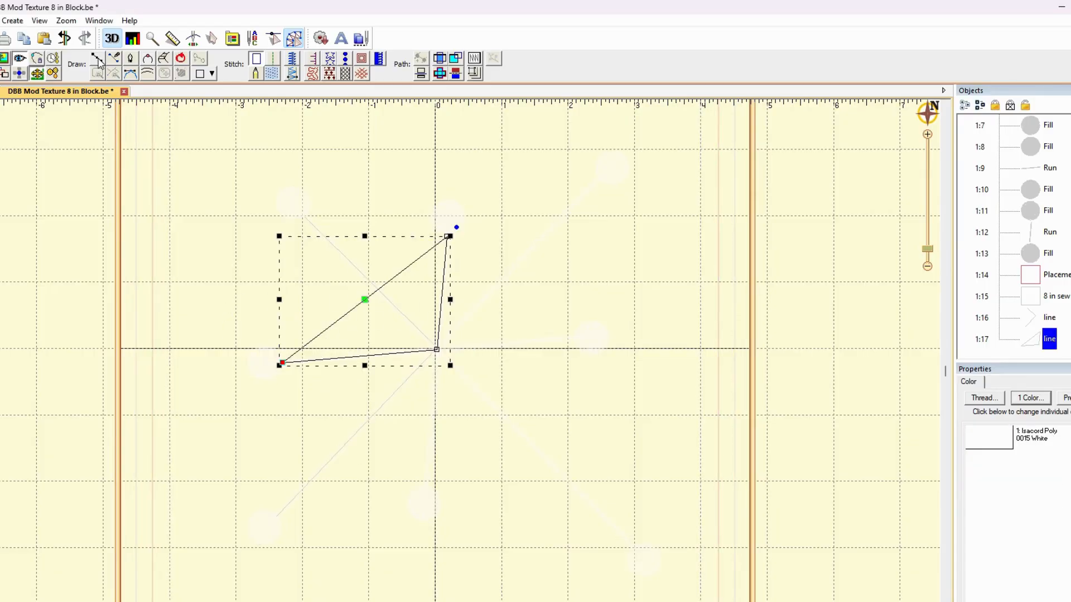
left_click(60, 43)
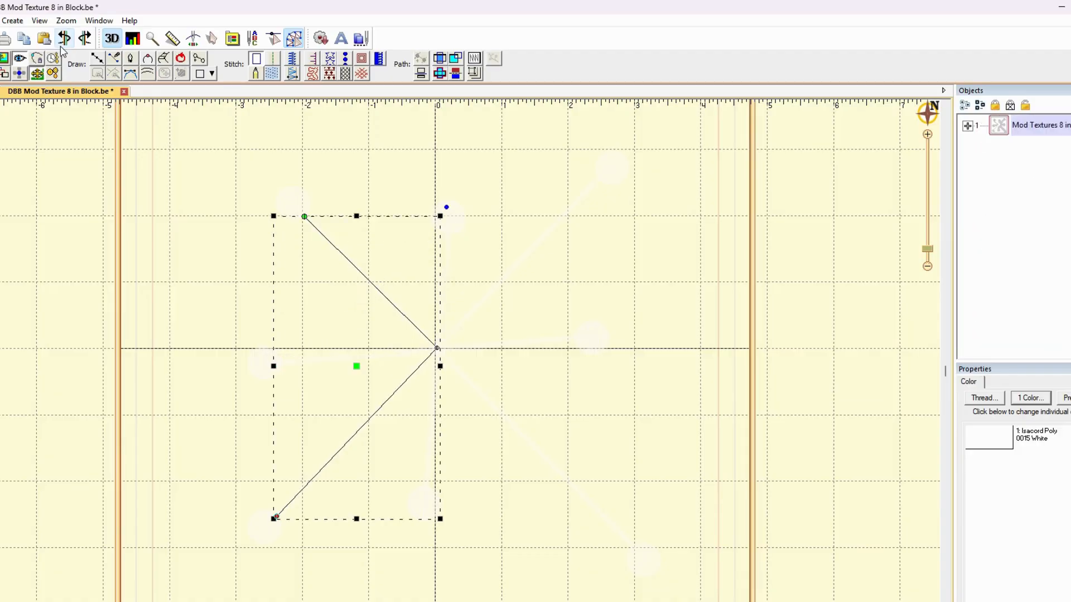
left_click(171, 192)
Draw an open two-segment line with points from the middle-left circle through the starburst's center to the upper-middle circle
left_click(97, 58)
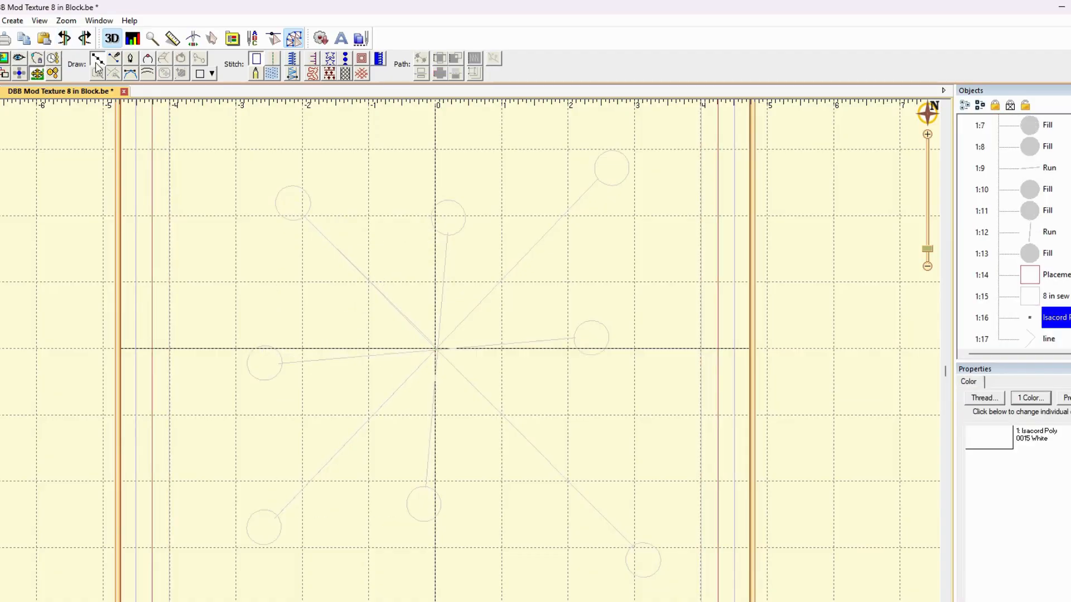
left_click(283, 363)
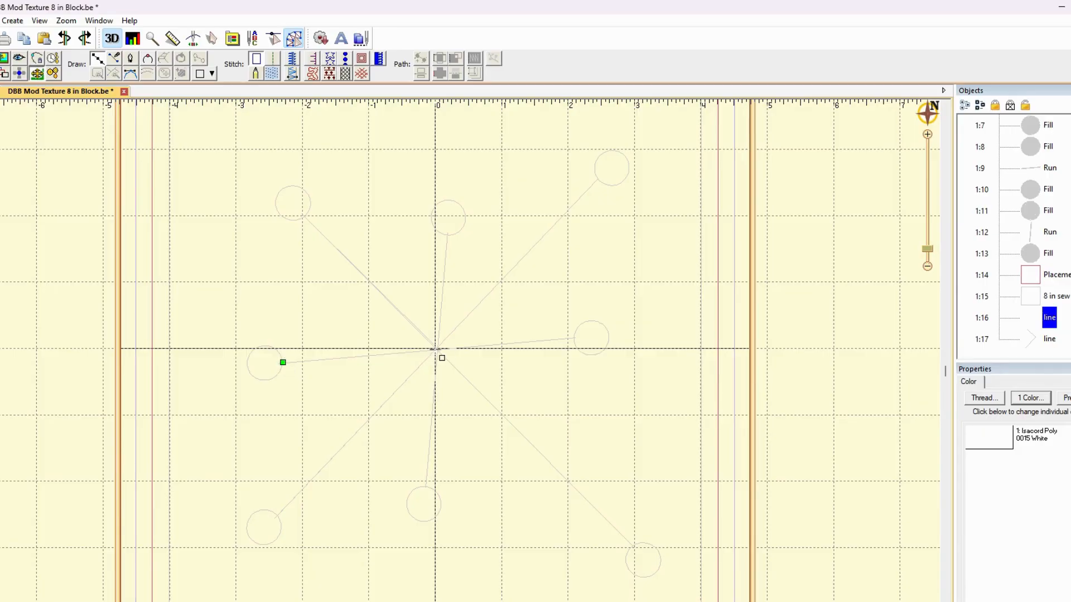
left_click(435, 350)
left_click(448, 234)
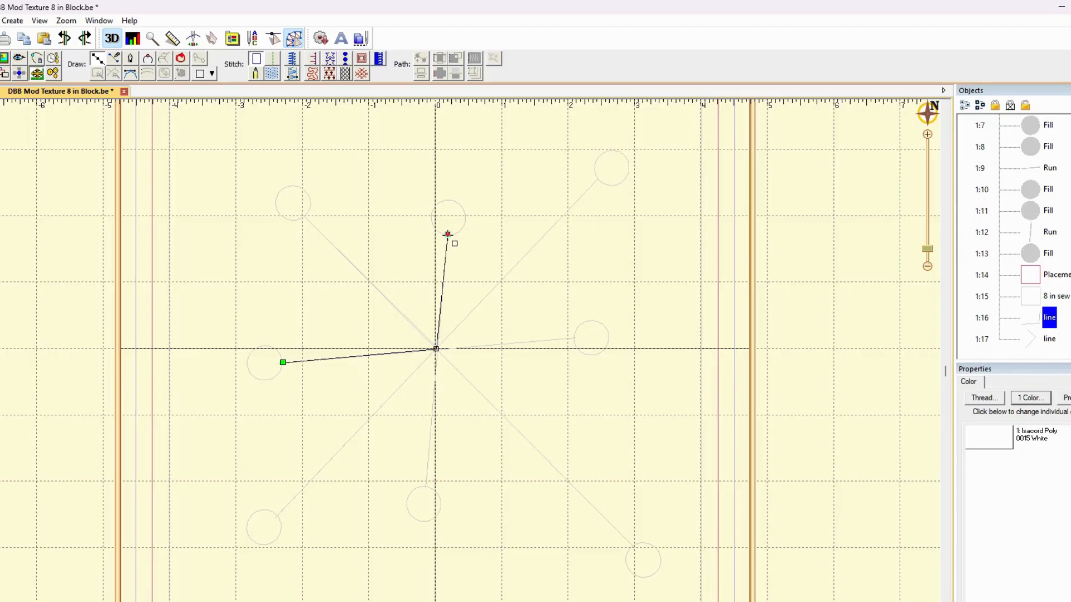
key("Return")
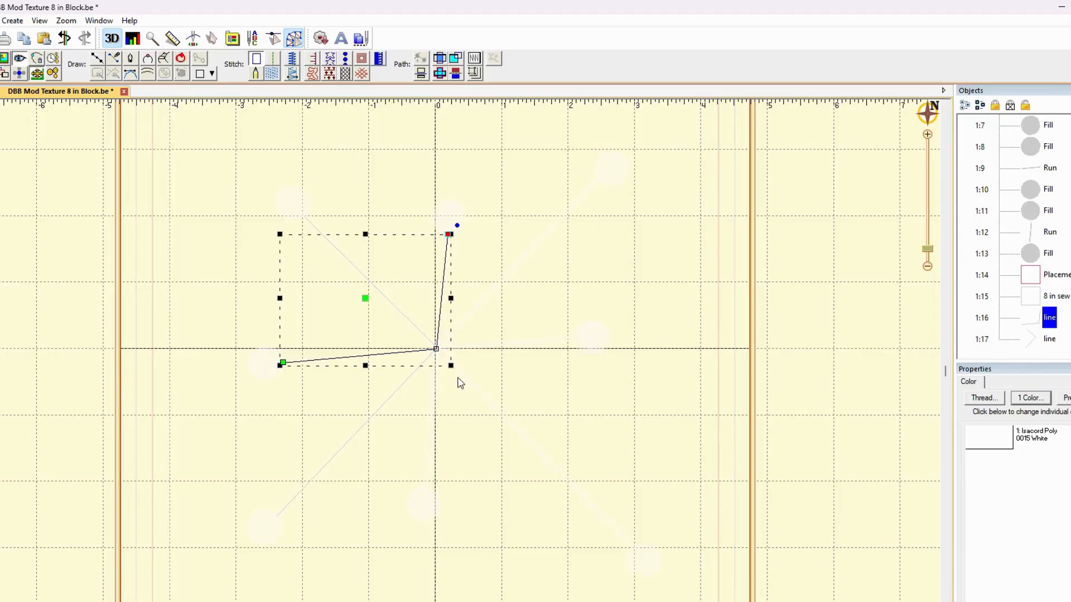
Draw an open two-segment line with points from the upper-right circle through the center to the lower-right circle and deselect it
left_click(96, 59)
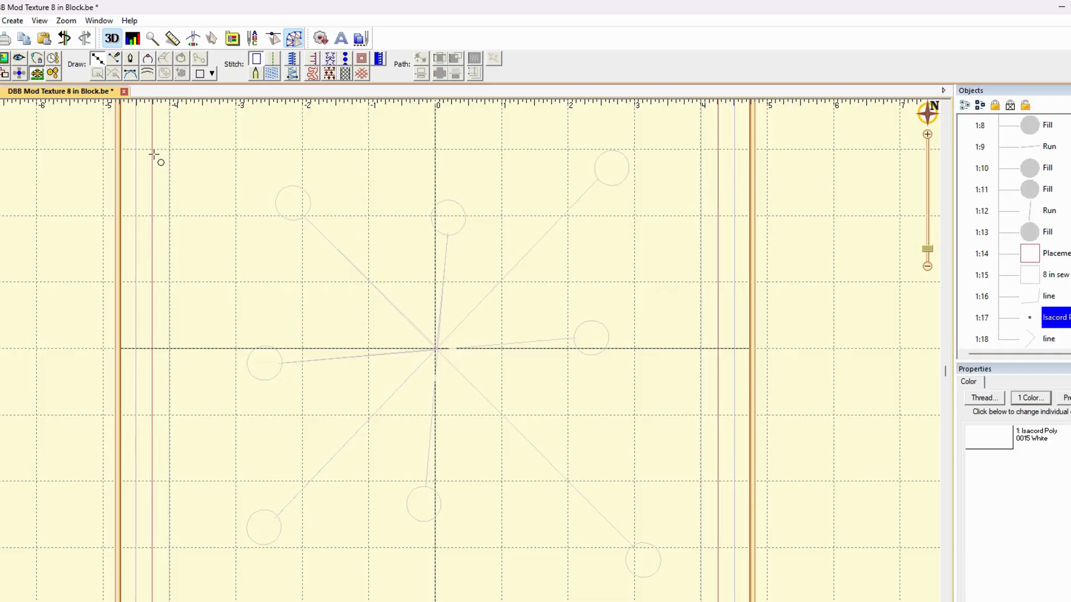
left_click(599, 179)
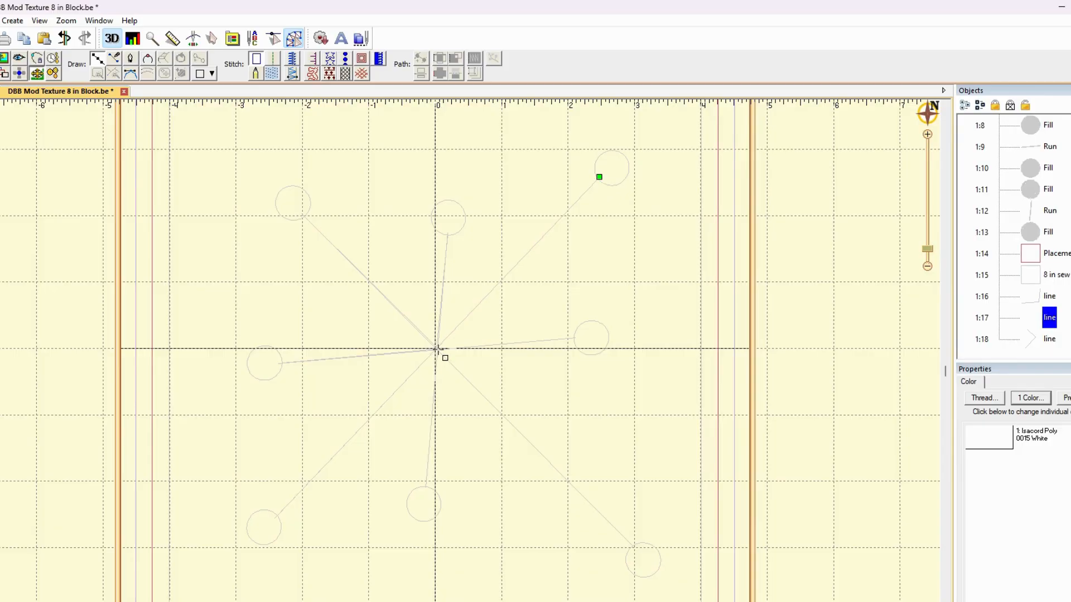
left_click(438, 349)
left_click(634, 548)
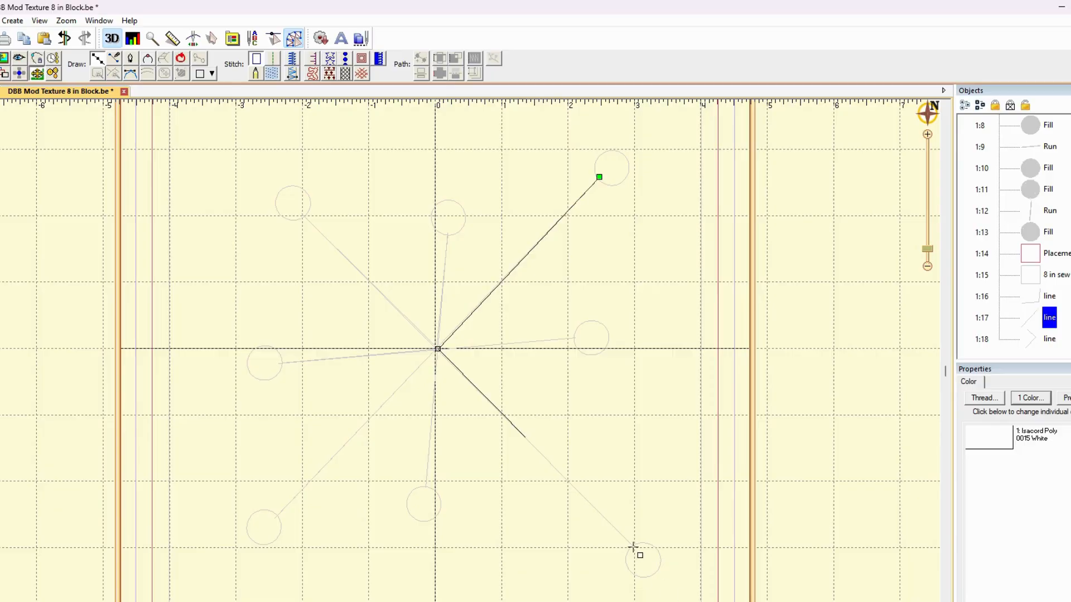
key("Escape")
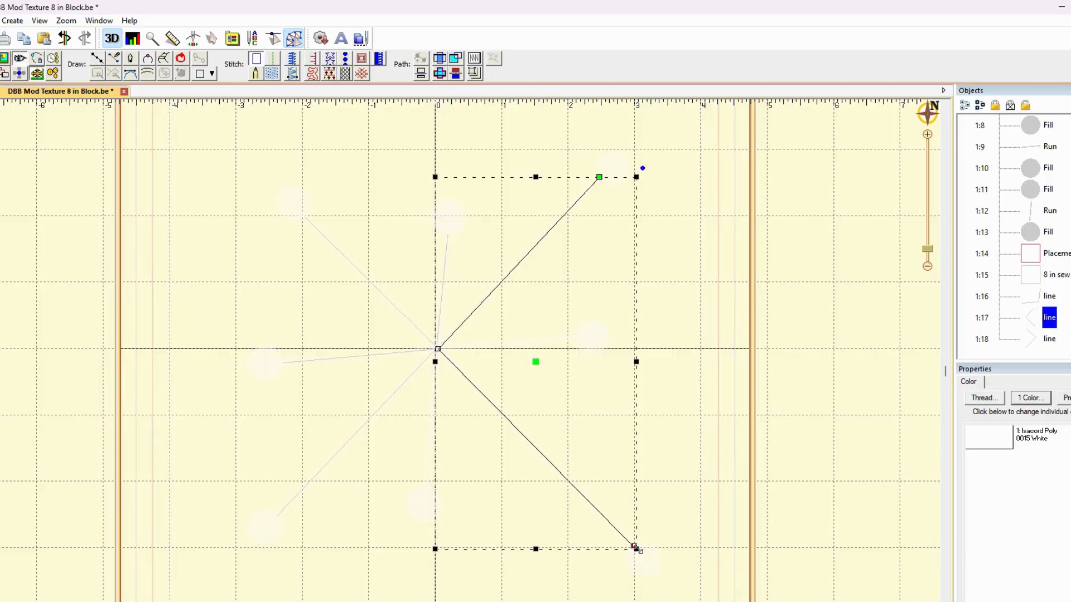
left_click(552, 266)
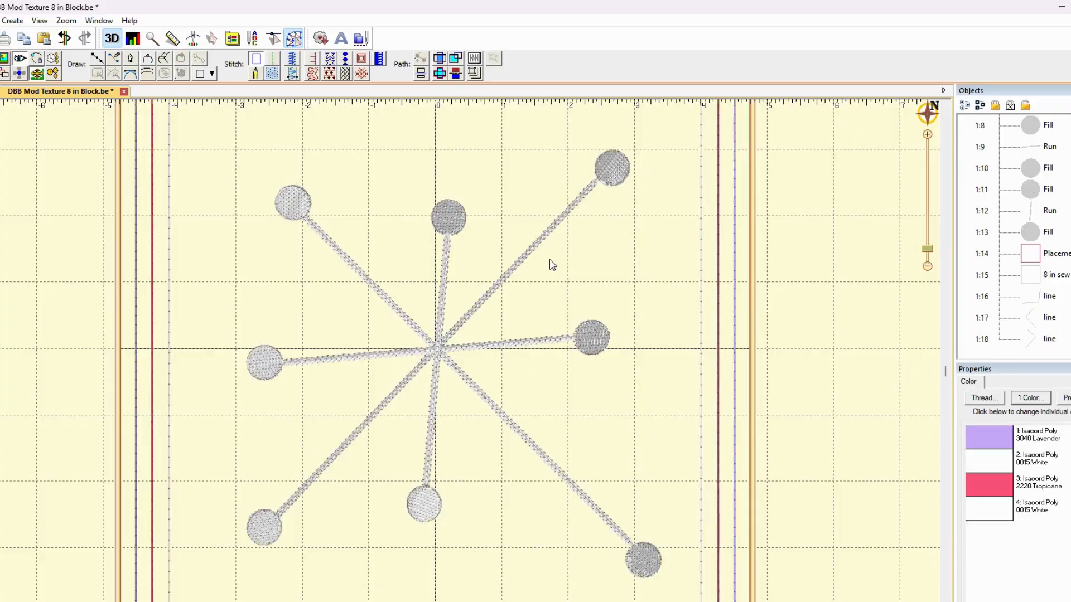
Examine which starburst arms each of the three newly drawn line objects covers
left_click(1040, 304)
left_click(1033, 327)
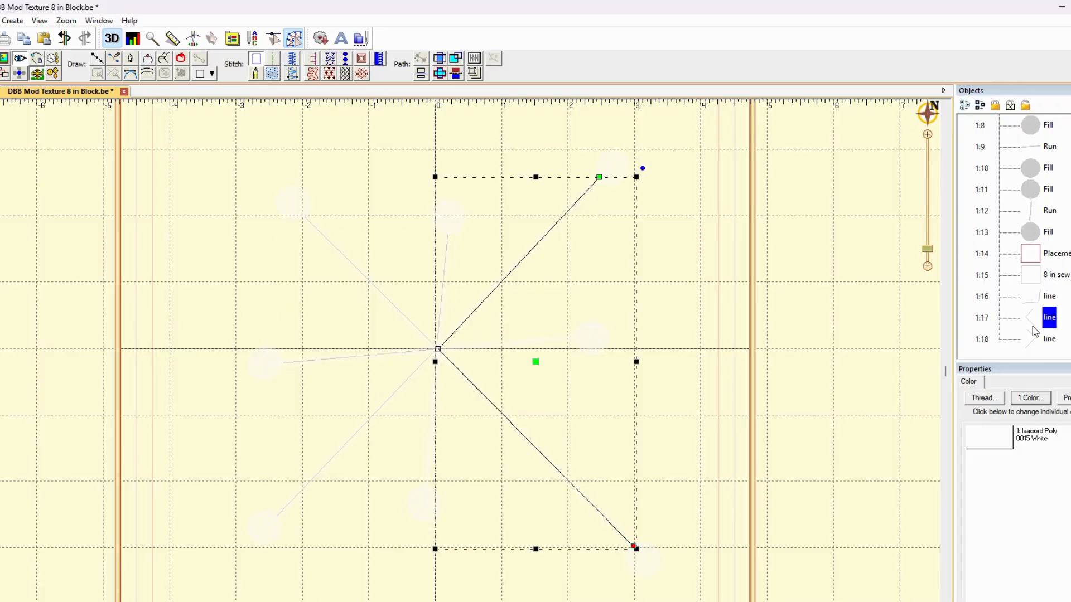
left_click(1035, 341)
left_click(1032, 301)
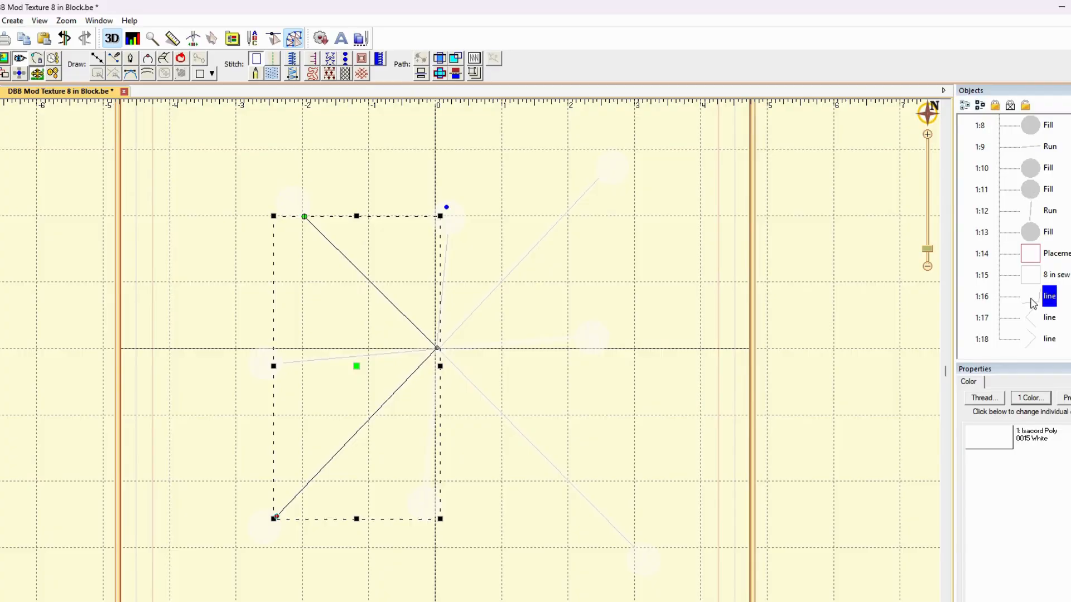
left_click(1039, 341)
left_click(1034, 316)
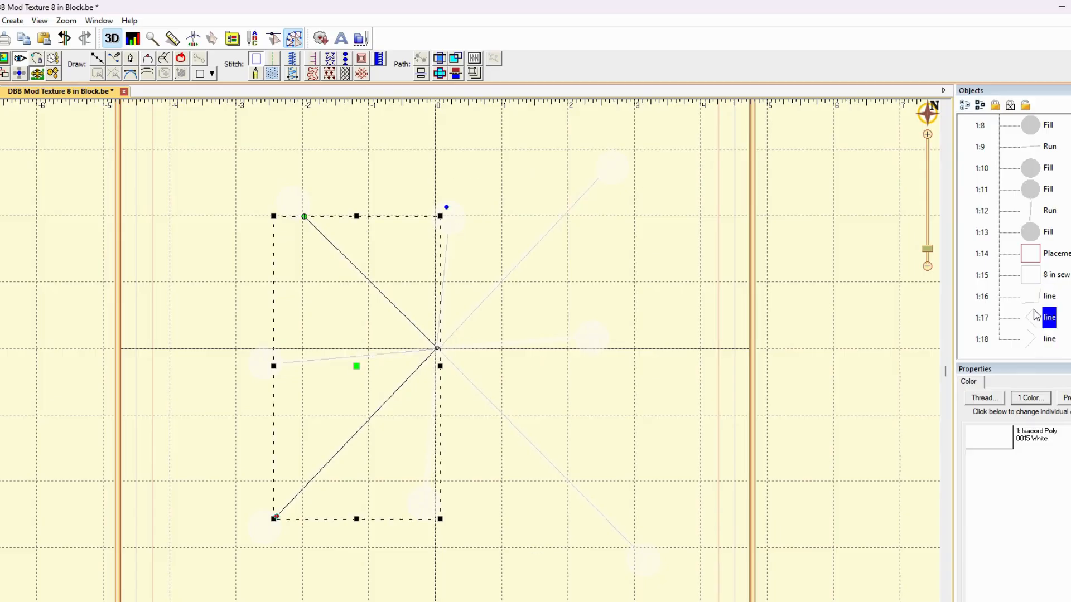
left_click(1035, 296)
left_click(1035, 318)
left_click(1034, 341)
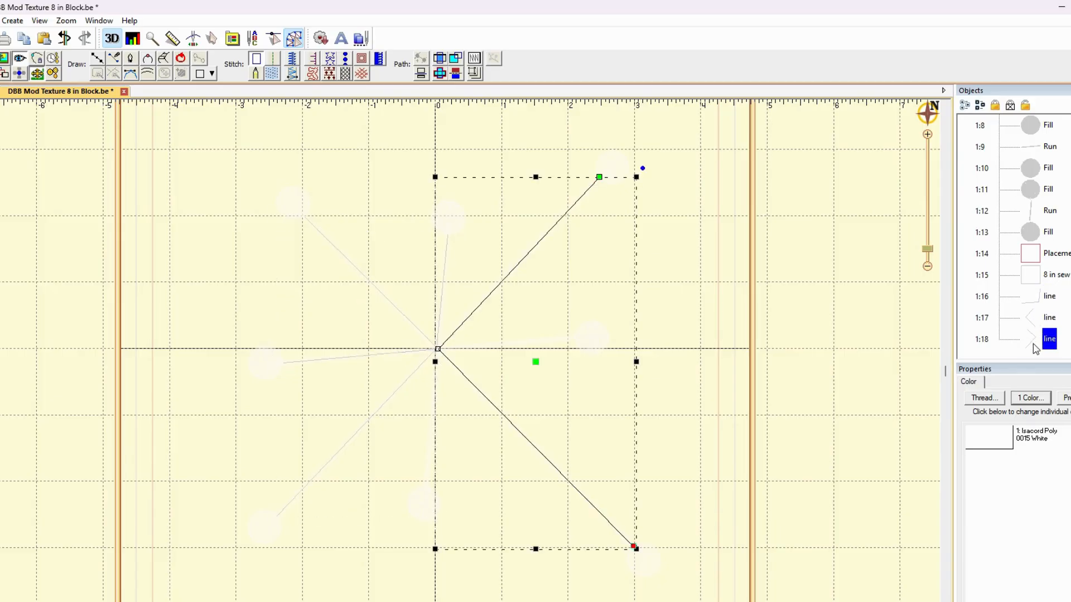
Draw an open two-segment line with points from the middle-right circle through the starburst's center to the lower-middle circle, and deselect it
left_click(97, 58)
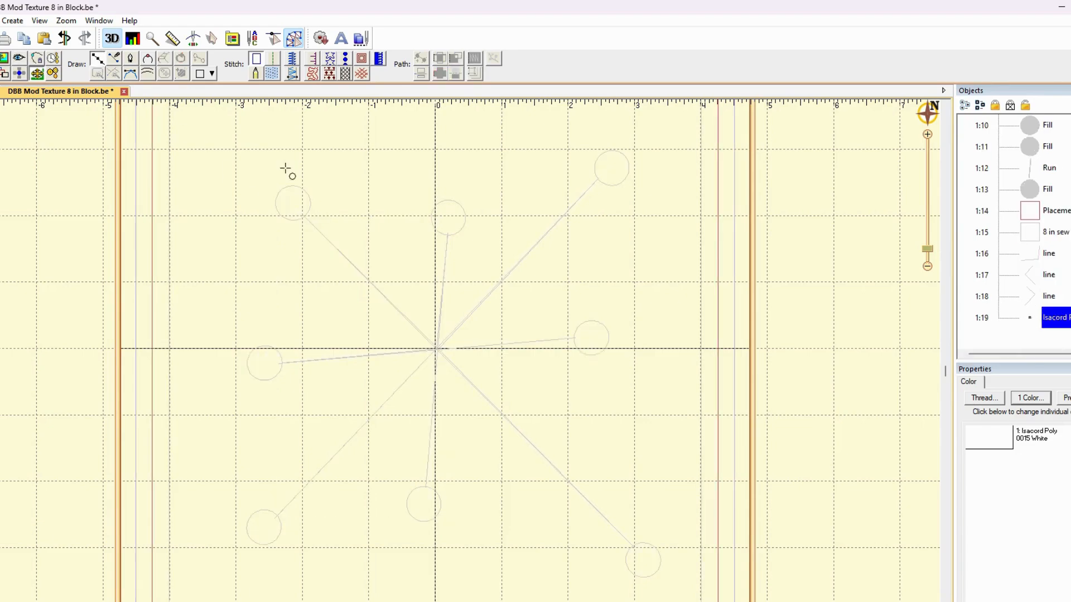
left_click(573, 338)
left_click(439, 349)
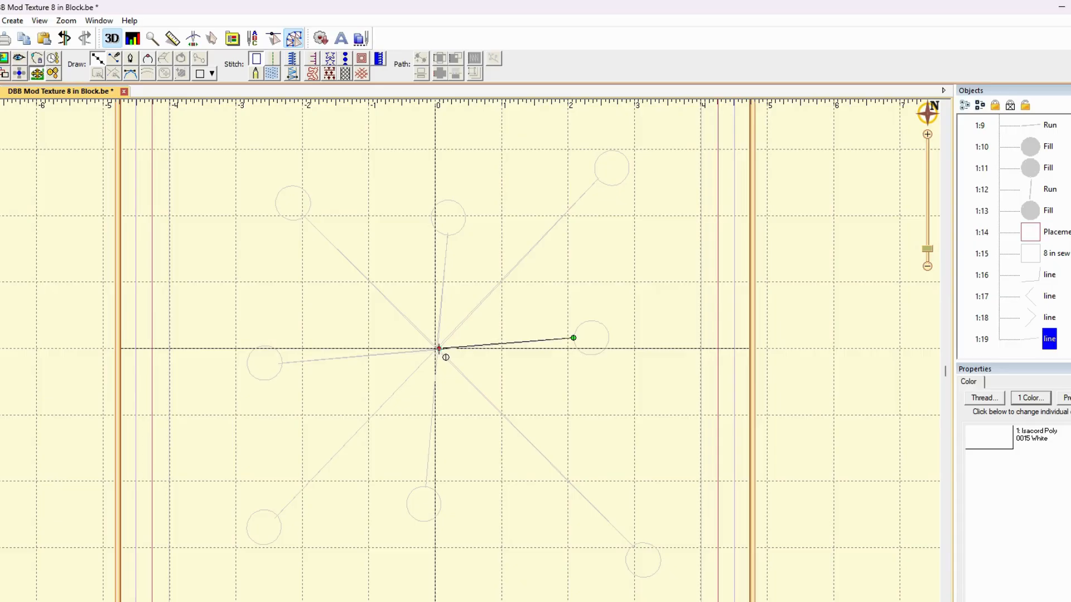
double_click(425, 486)
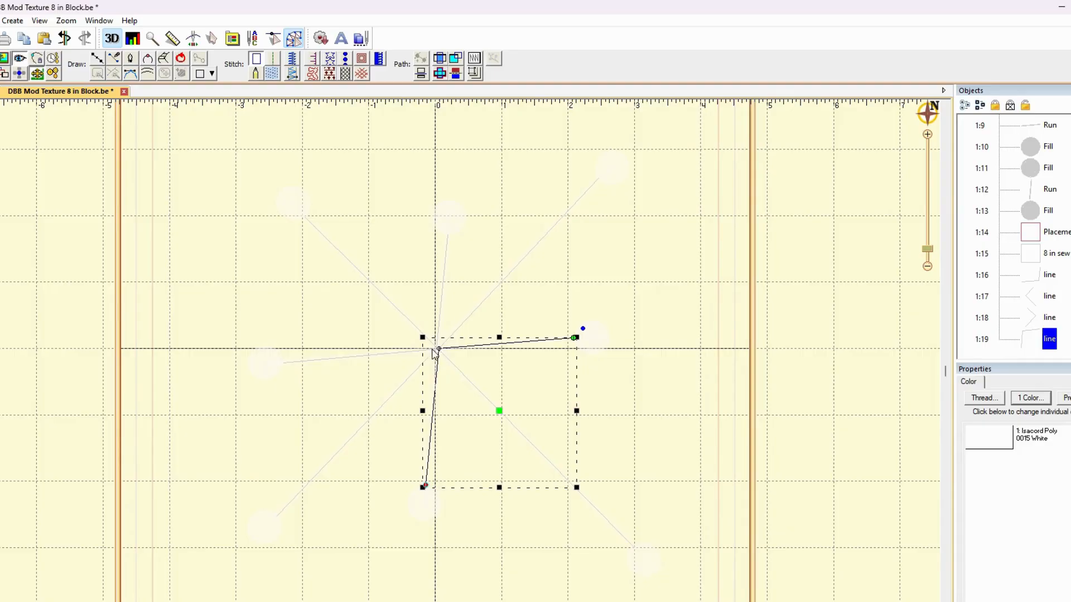
left_click(675, 288)
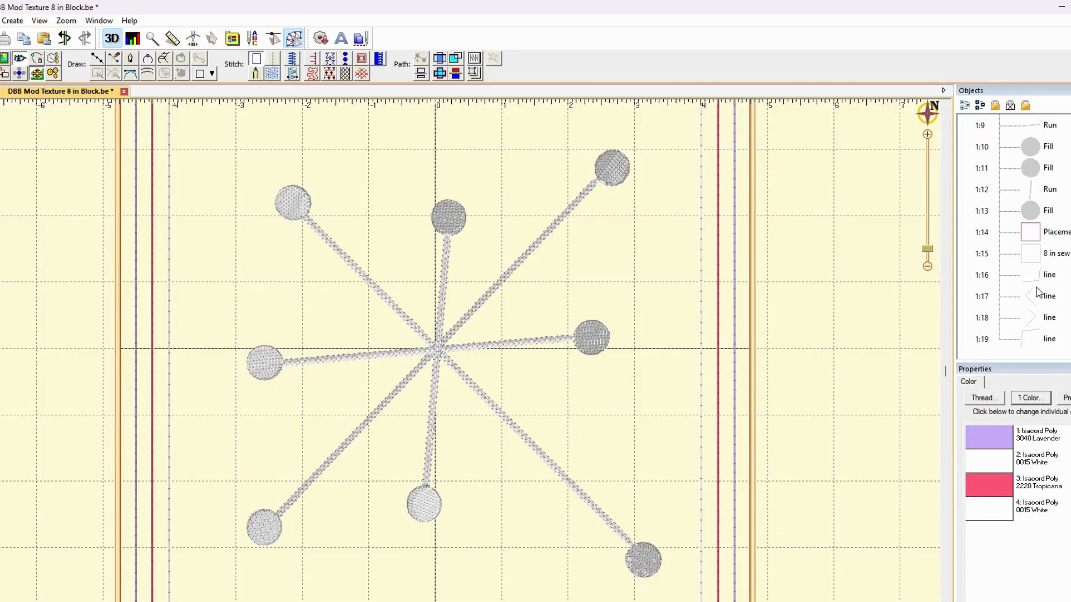
Delete the four original straight chain-stitch Run arms of the starburst, keeping the circles and the newly drawn lines
left_click(1045, 189)
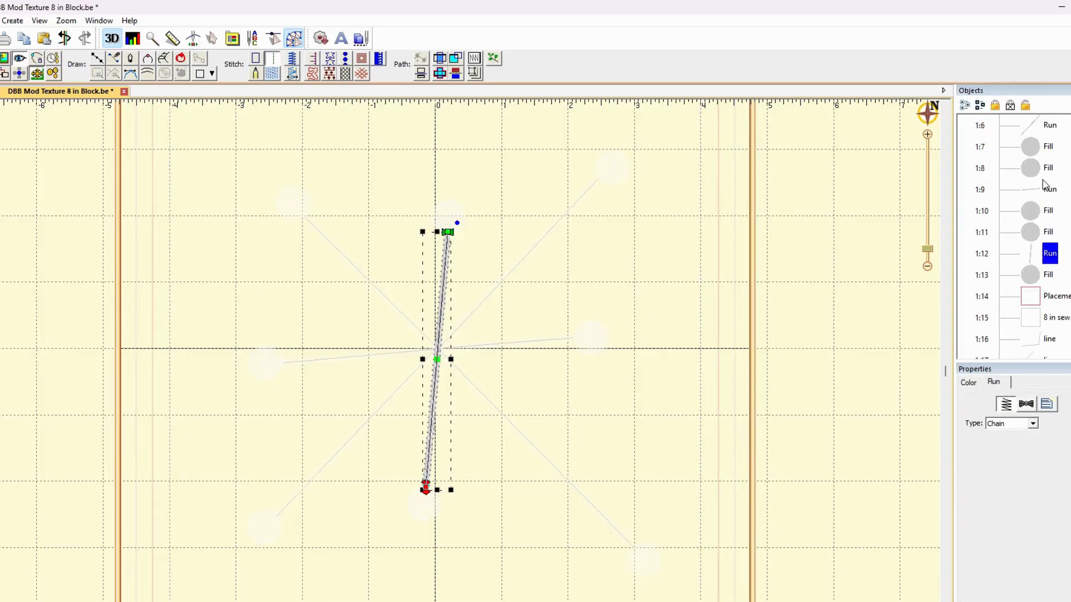
scroll(1045, 189, "up", 1)
left_click(1042, 254, "ctrl")
left_click(1043, 191, "ctrl")
left_click(1044, 133, "ctrl")
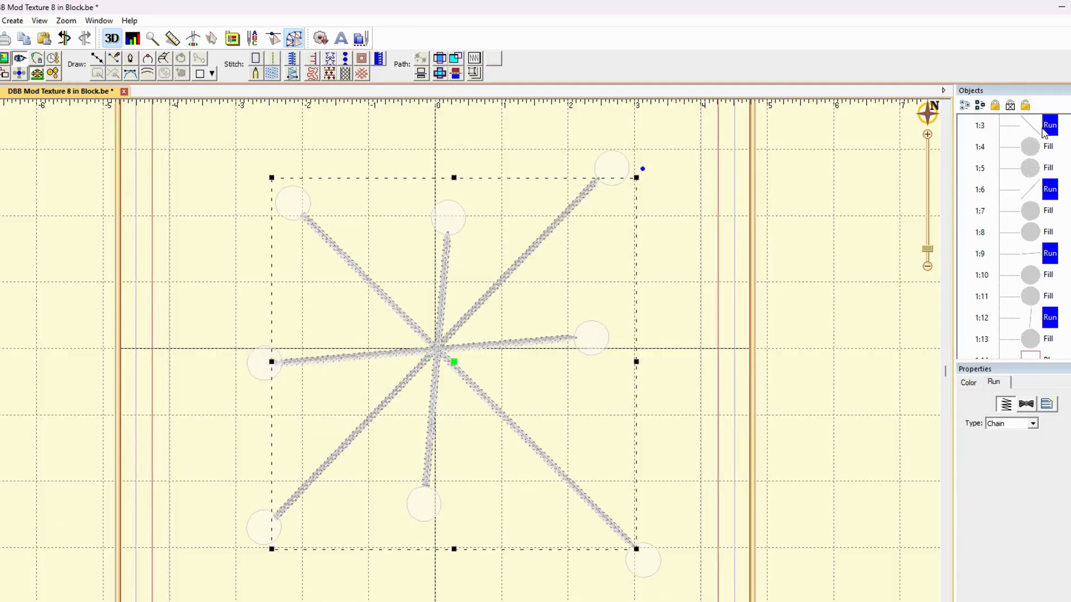
key("Delete")
Nudge the corner points of the redrawn lines at the starburst's center so the bends meet more closely, and deselect them
scroll(543, 382, "up", 3)
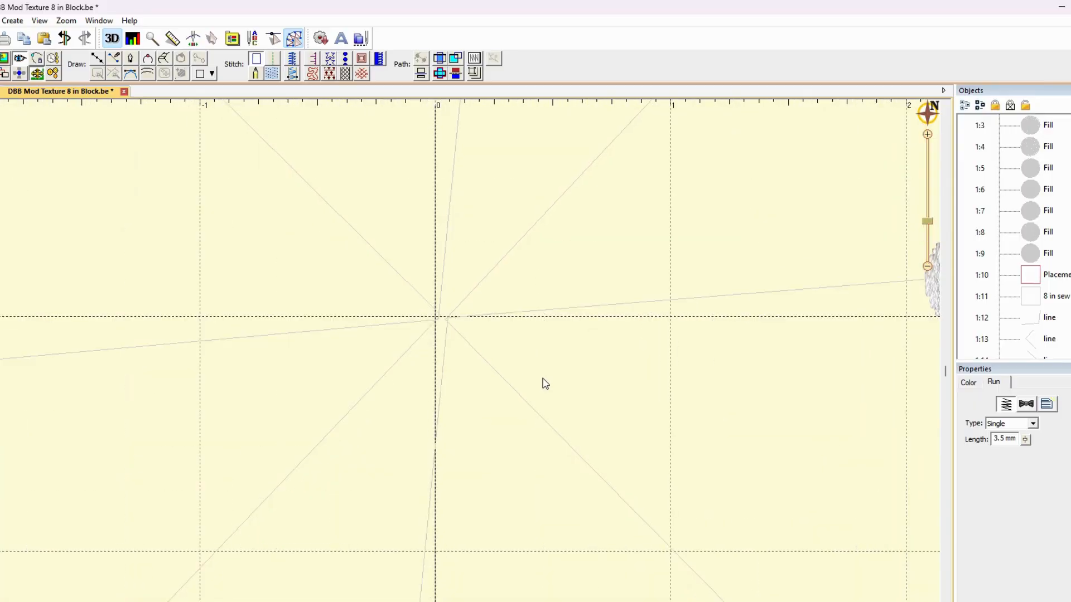
left_click(1031, 326)
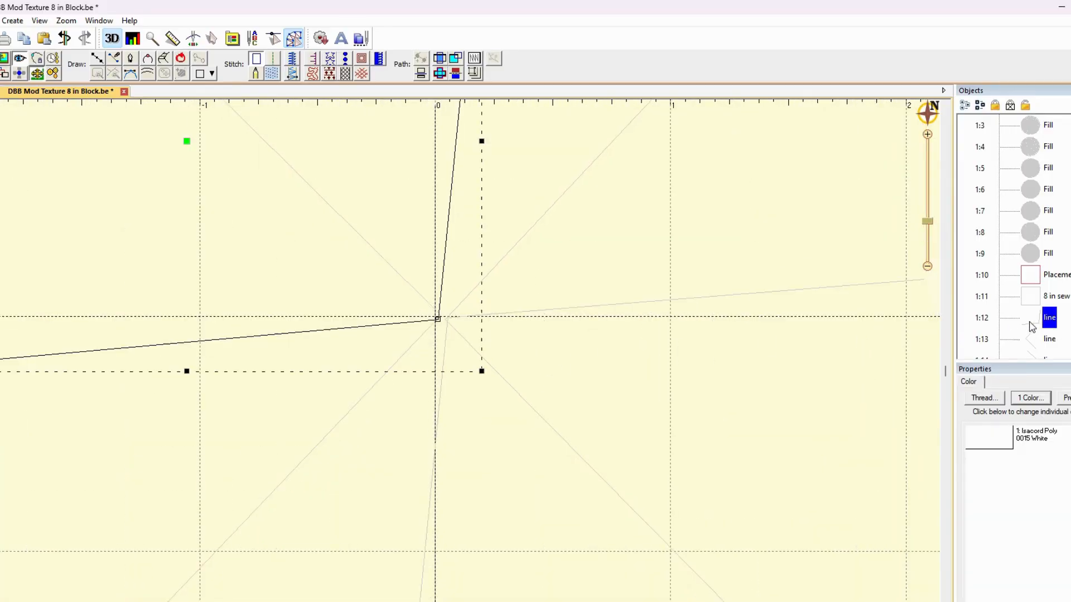
left_click(440, 320)
left_click_drag(440, 319, 439, 326)
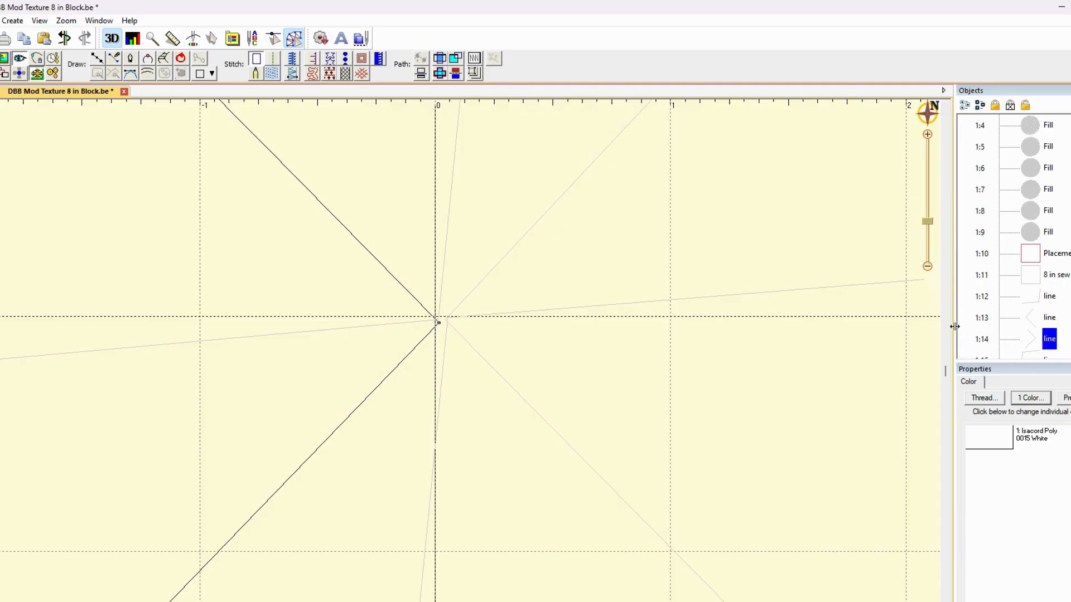
left_click(1041, 318)
left_click_drag(445, 320, 441, 320)
left_click(1036, 355)
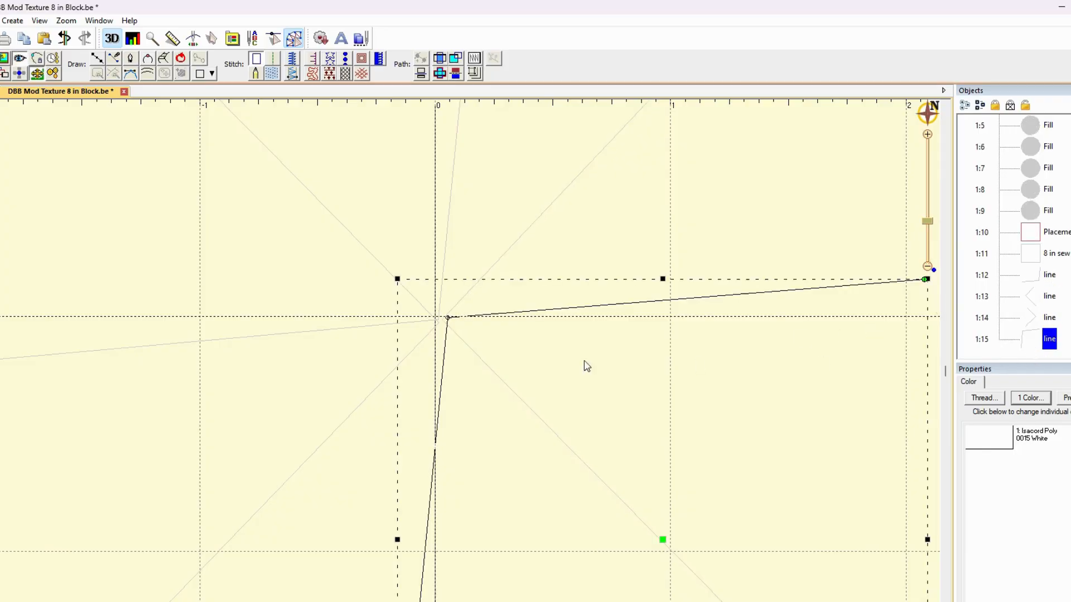
left_click_drag(447, 323, 444, 330)
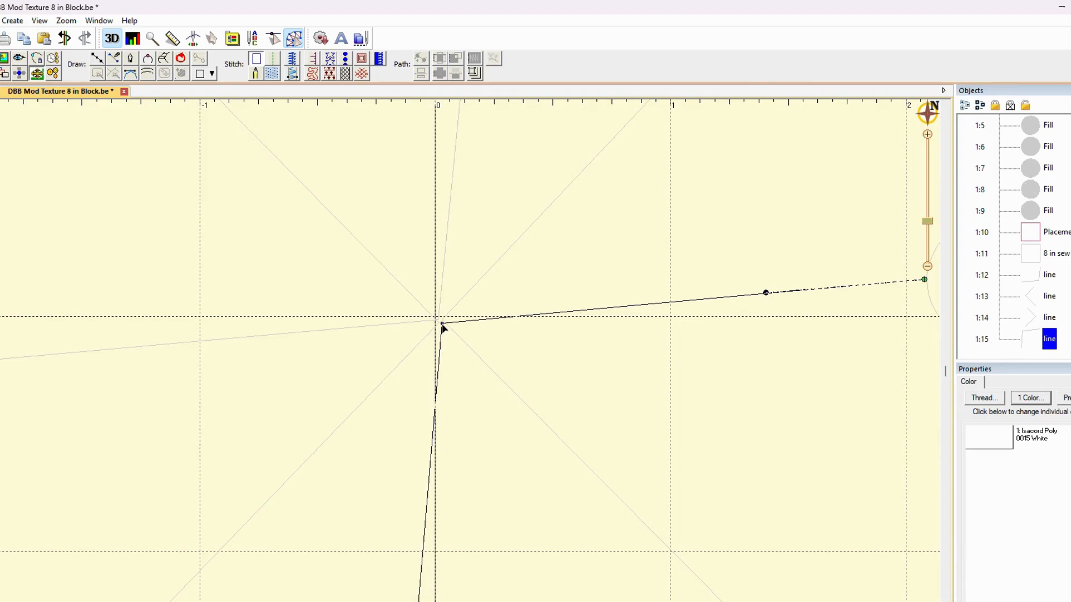
right_click(444, 327)
left_click(498, 285)
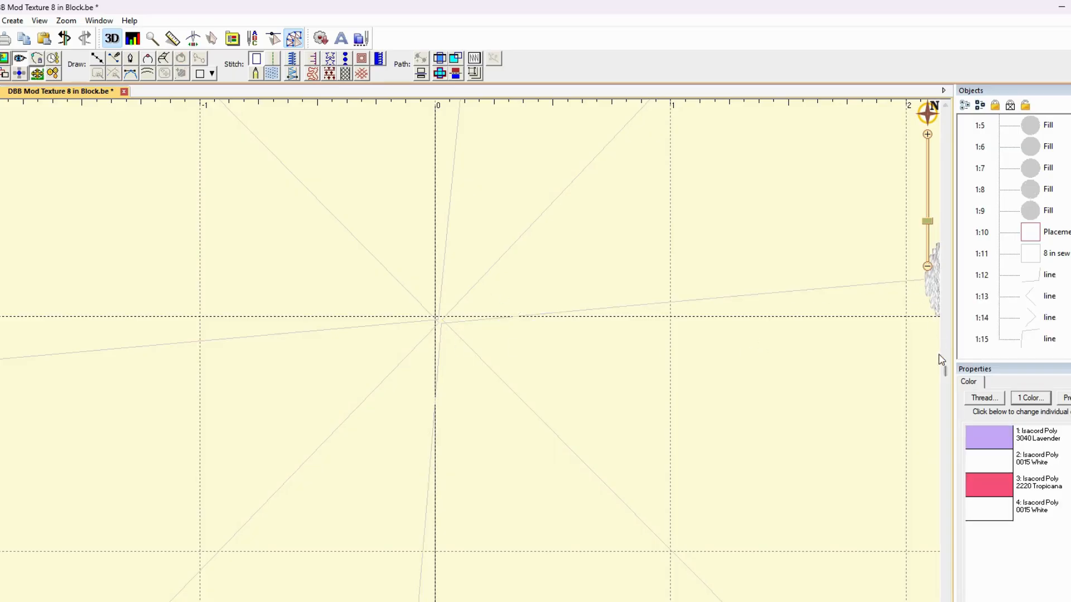
Convert all four redrawn bent lines together to Run stitches of the Chain type and deselect them
left_click(928, 267)
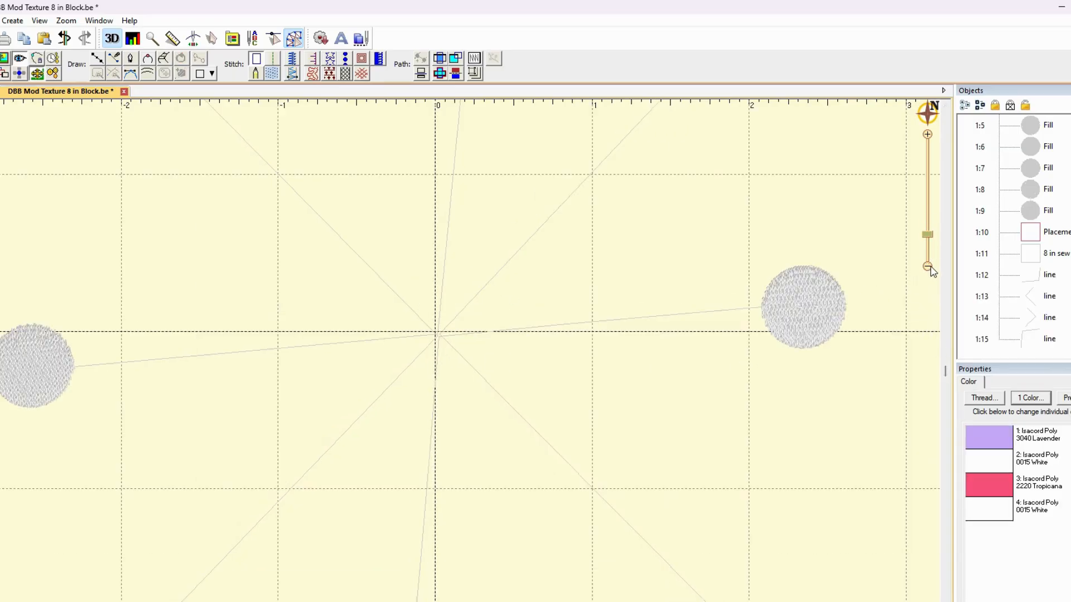
left_click(928, 267)
left_click(1044, 275)
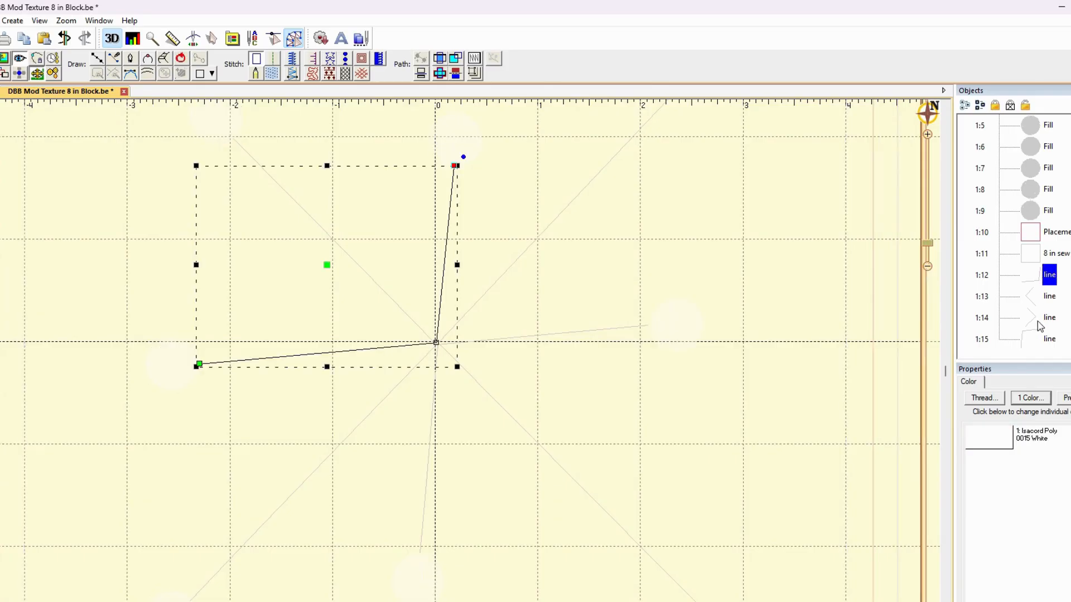
left_click(1036, 338, "shift")
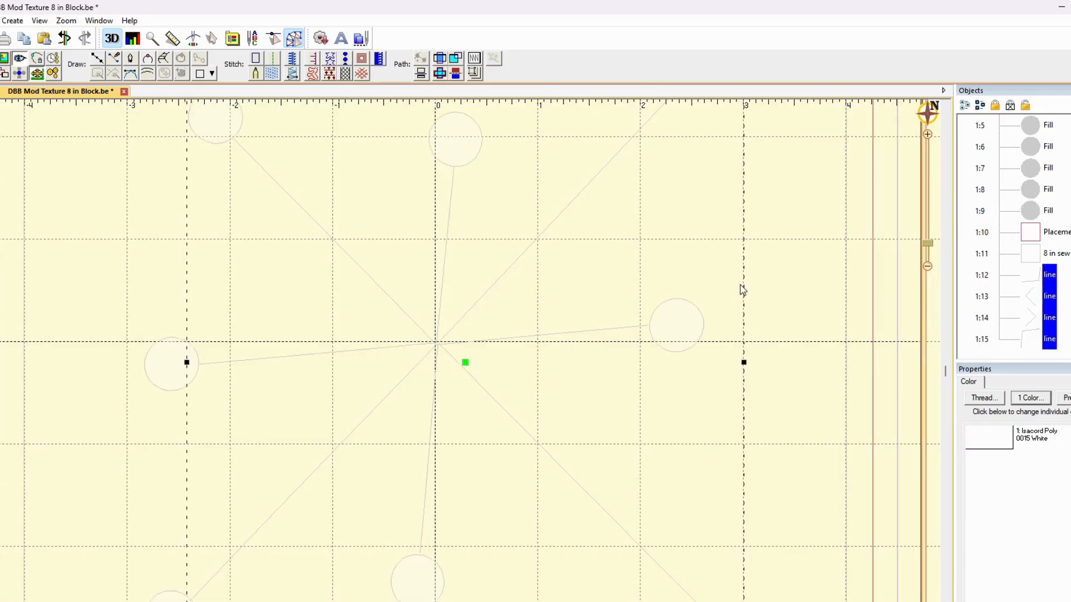
left_click(271, 62)
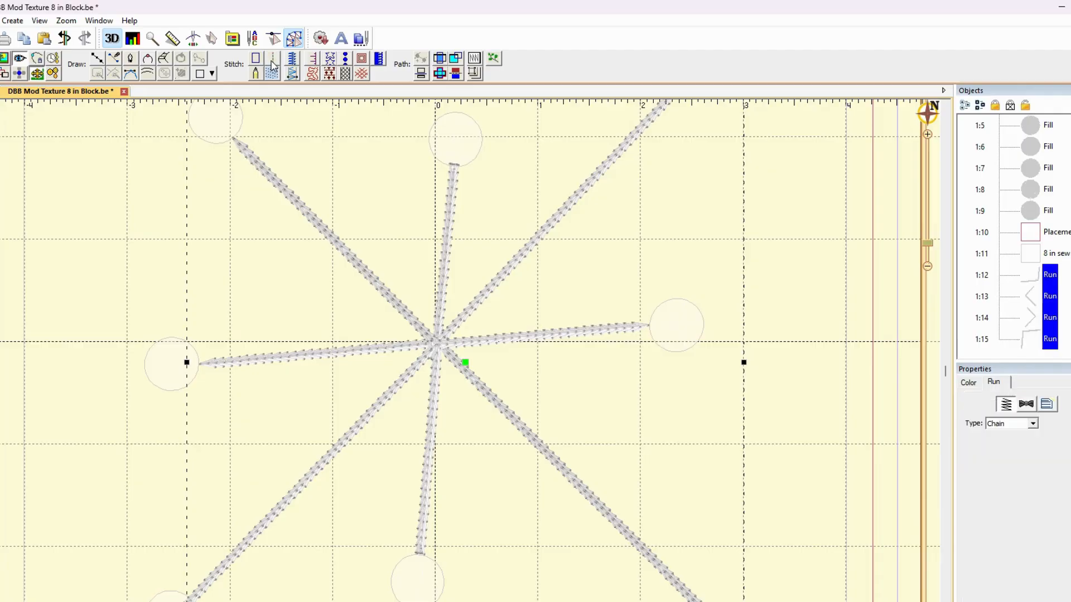
left_click(496, 238)
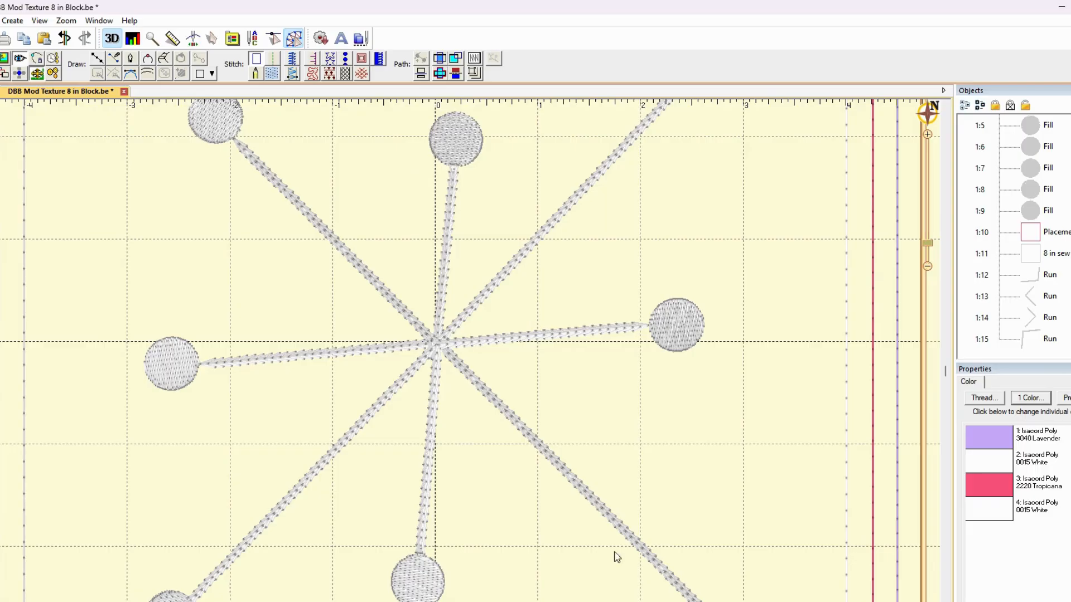
Adjust the endpoint of the bent chain-stitch arm beside the upper-left circle, and deselect the arm
scroll(483, 485, "down", 2)
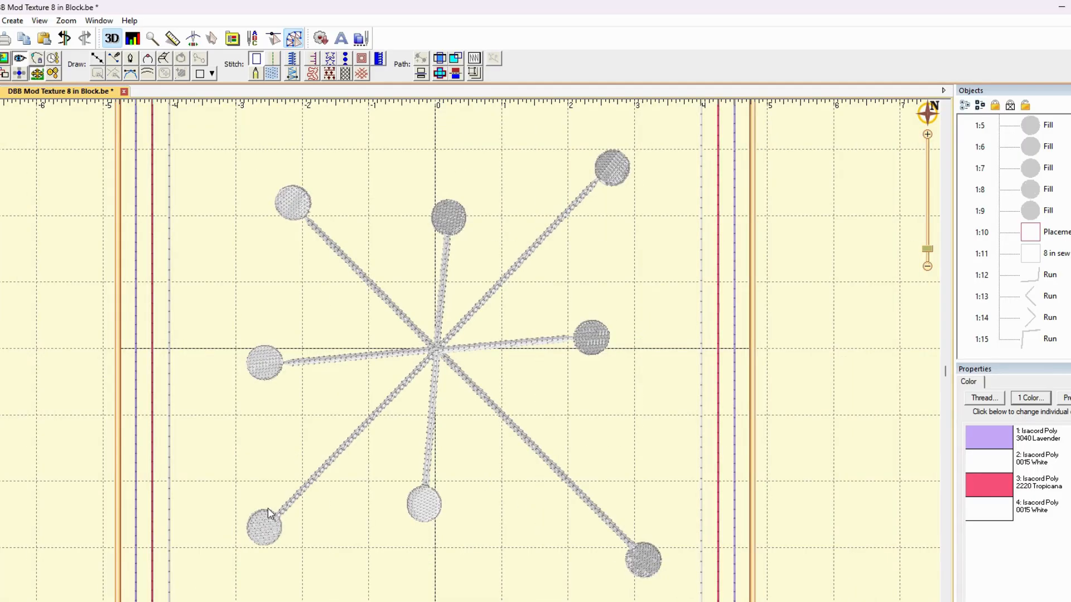
scroll(326, 494, "up", 3)
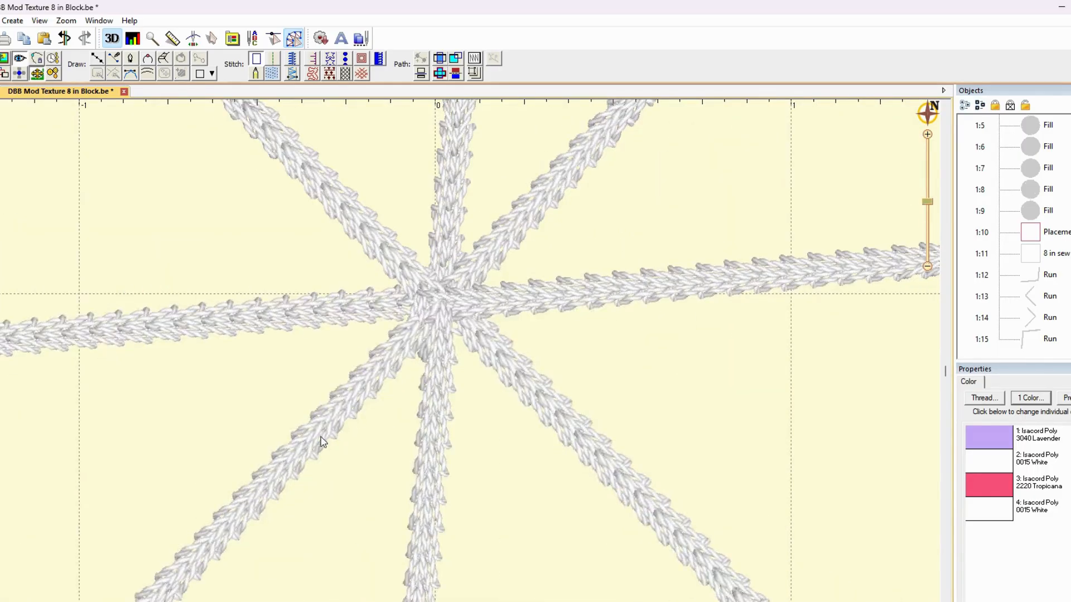
scroll(280, 349, "down", 2)
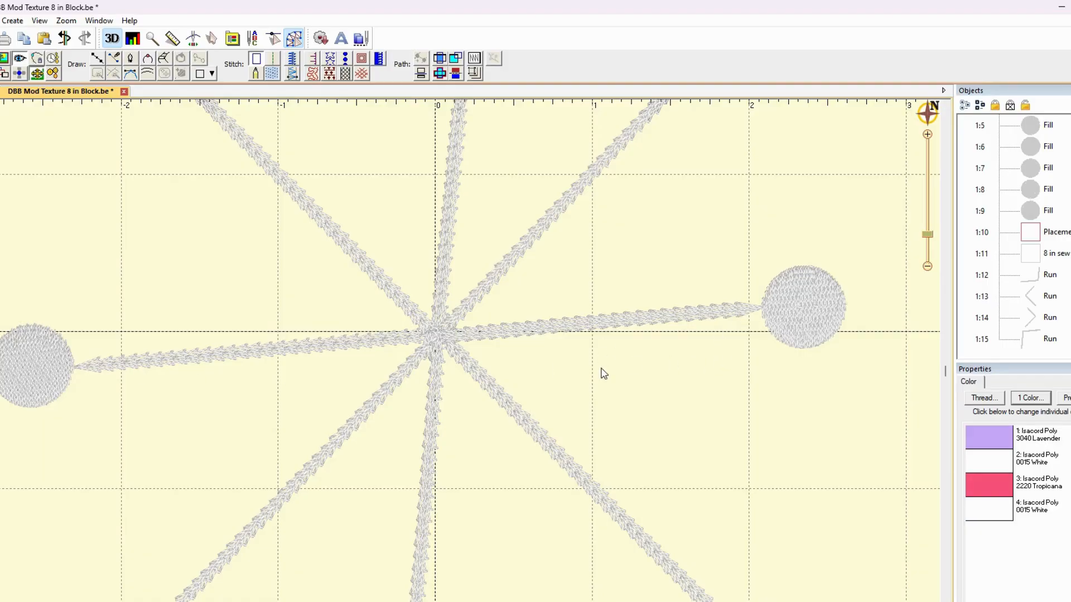
scroll(604, 373, "down", 3)
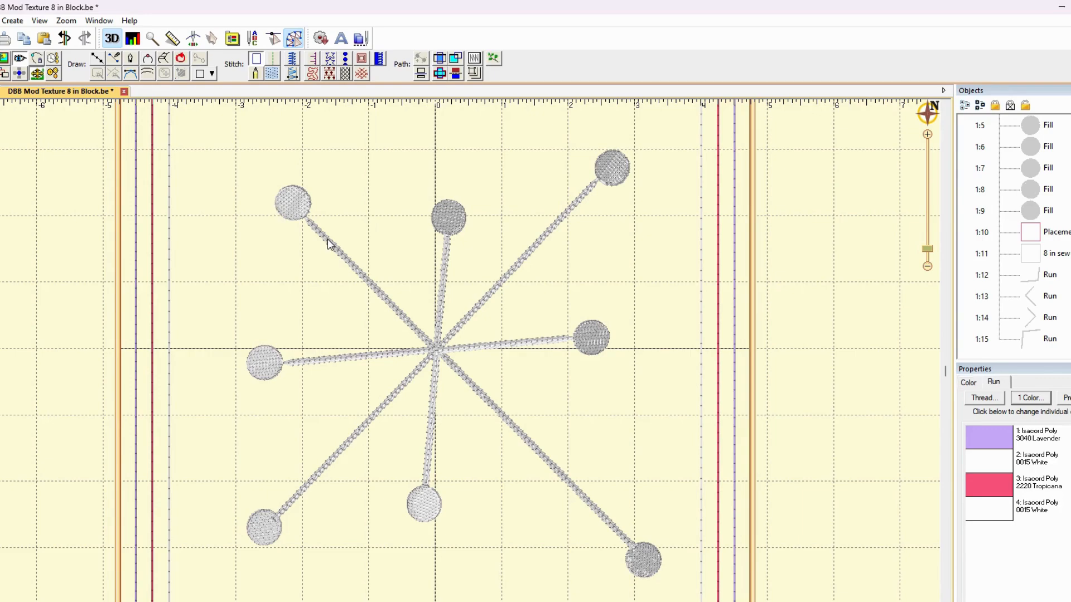
left_click(307, 220)
double_click(306, 219)
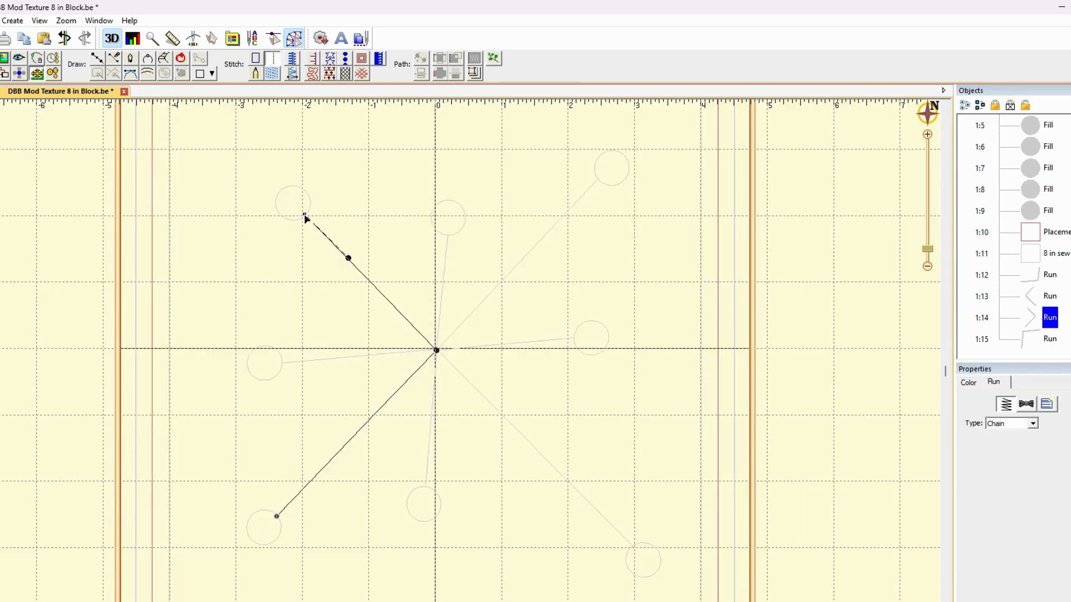
key("g")
left_click(341, 195)
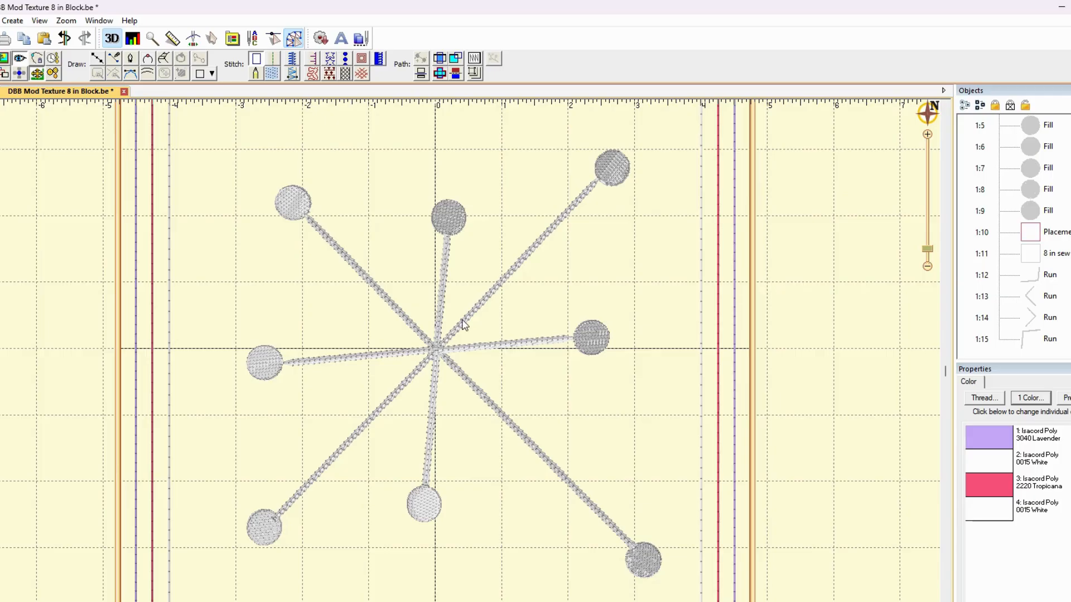
Extend the end of the bent chain-stitch arm slightly toward the middle-left circle, and deselect the arm
left_click(282, 364)
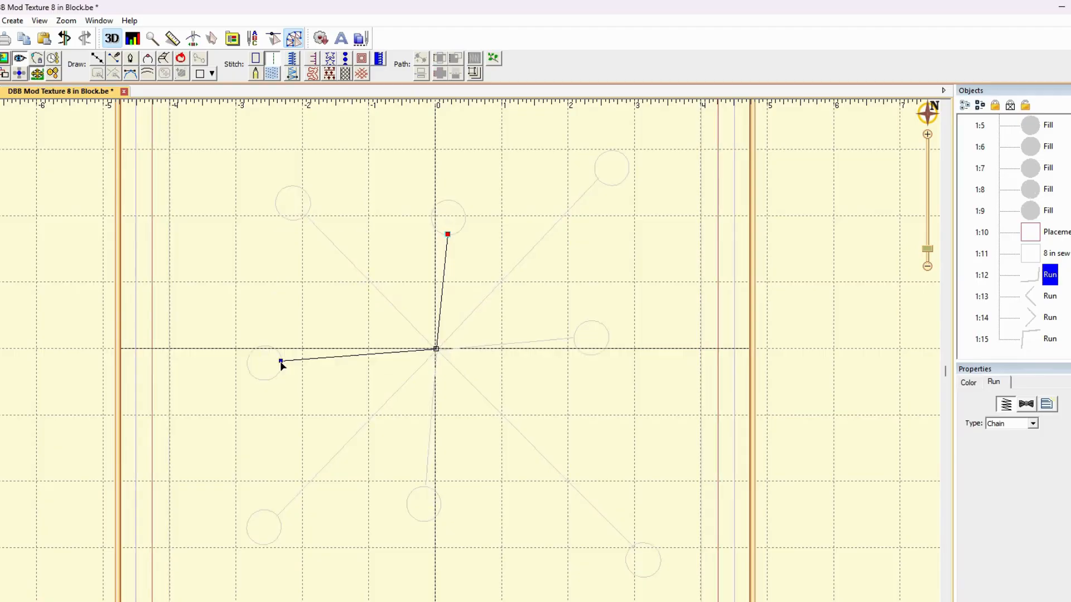
left_click_drag(280, 362, 278, 361)
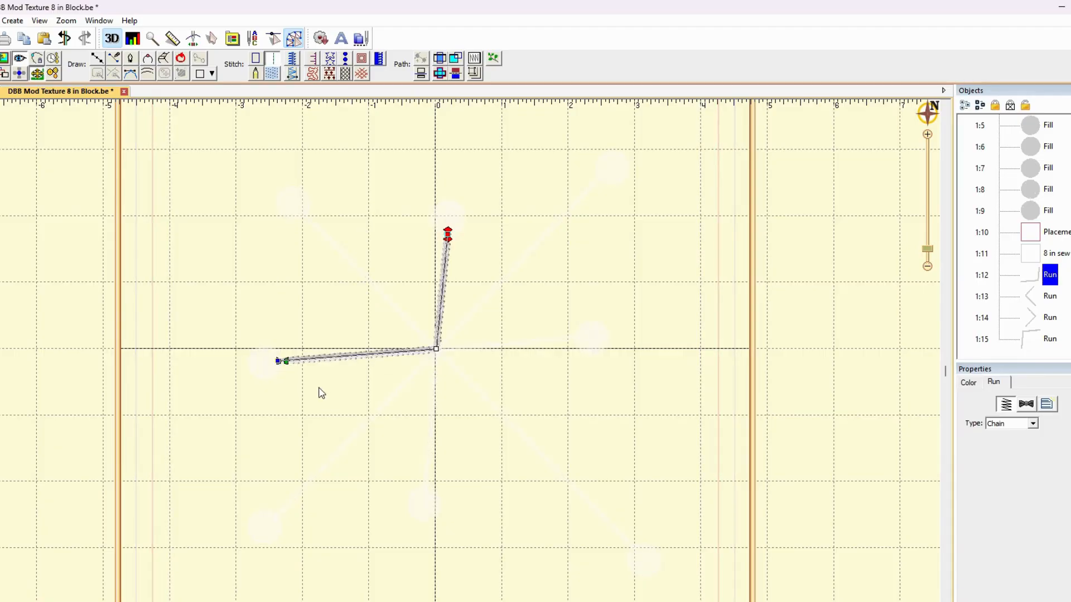
left_click(285, 369)
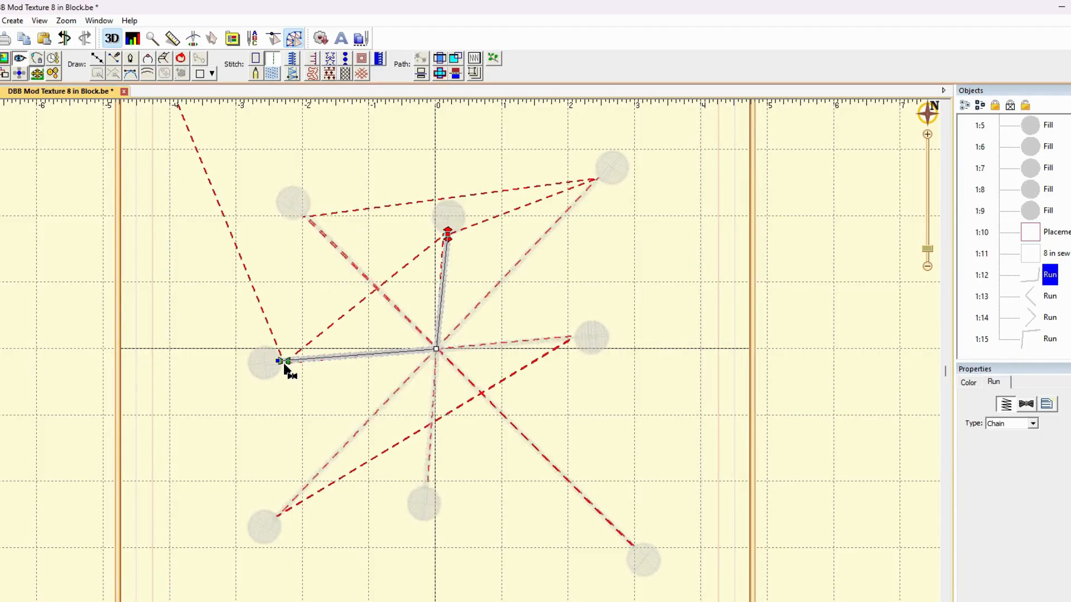
left_click(321, 385)
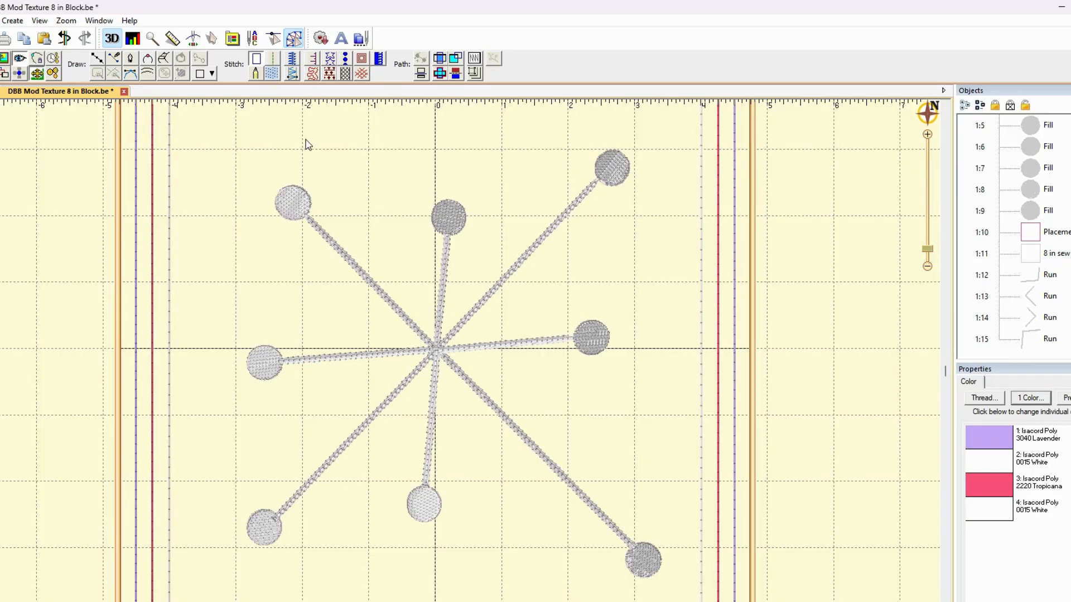
Examine the stitch density where the arms meet at the starburst's center, and return to the 3D stitch view
left_click(132, 38)
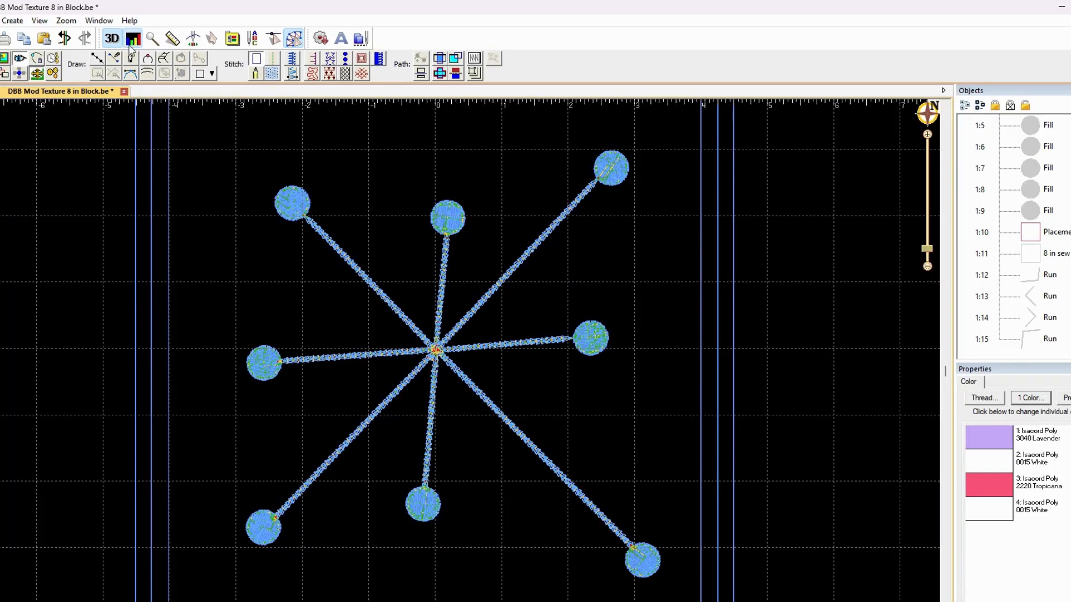
scroll(444, 259, "up", 5)
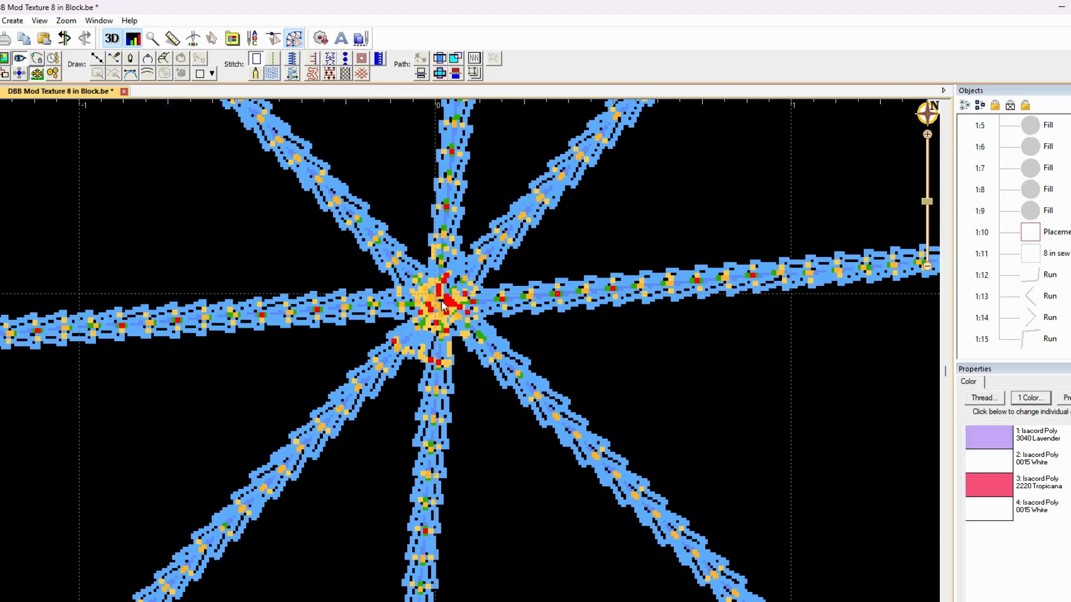
left_click(133, 39)
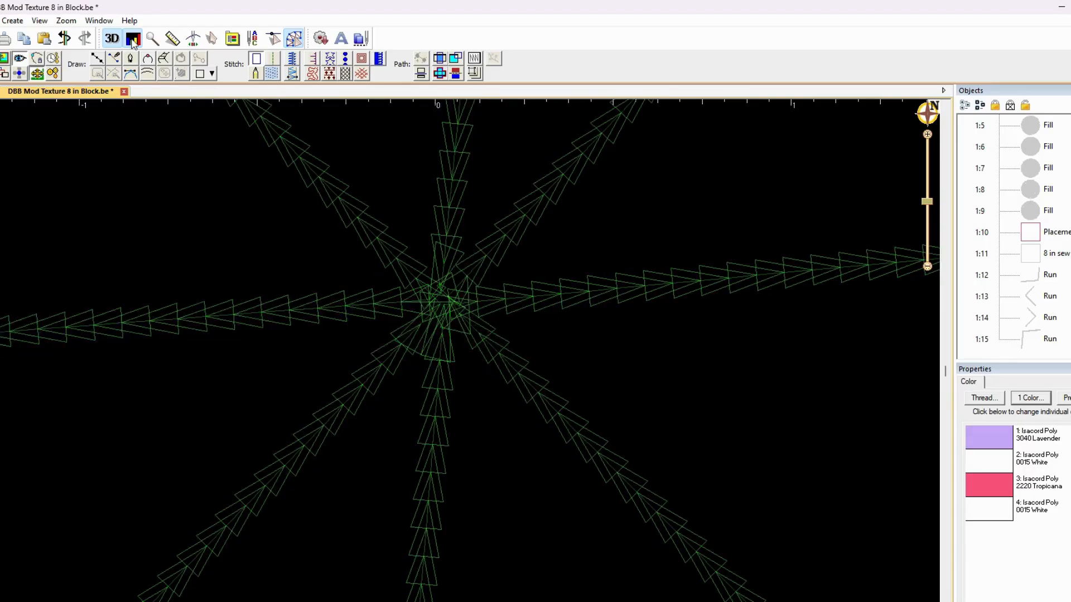
left_click(133, 39)
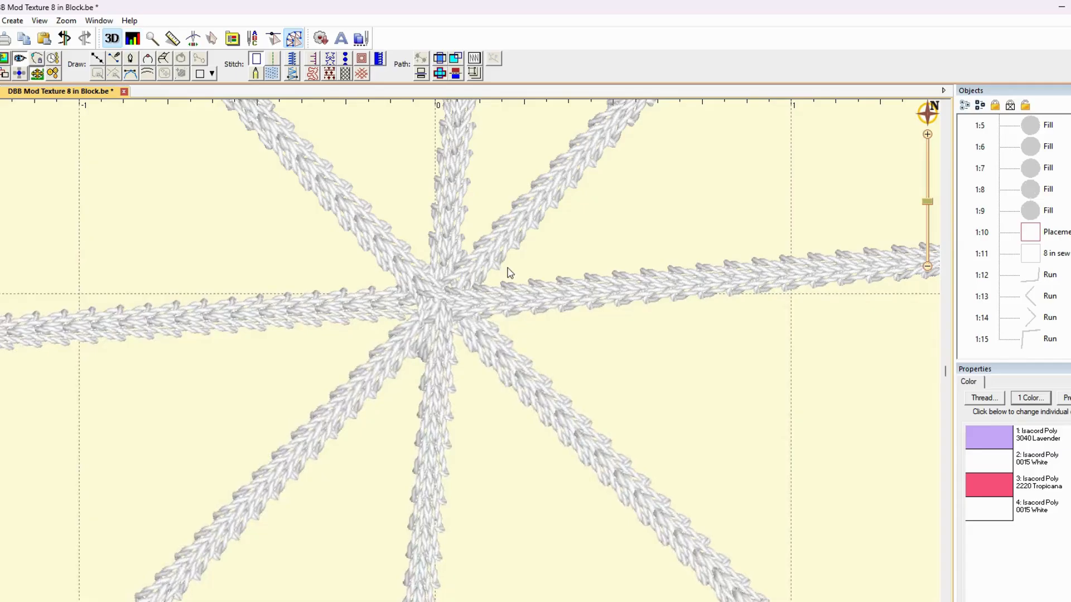
Nudge the center corner points of the right-hand, left-hand and lower-right bent Run lines apart to thin the stitching, and deselect
left_click(1031, 301)
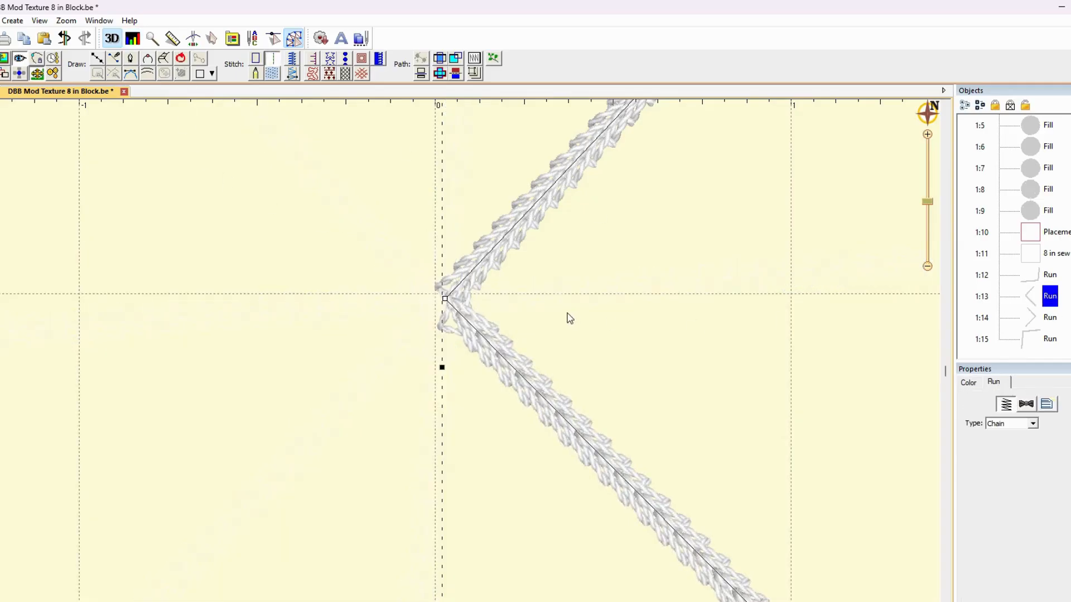
left_click_drag(446, 301, 453, 303)
left_click(1044, 322)
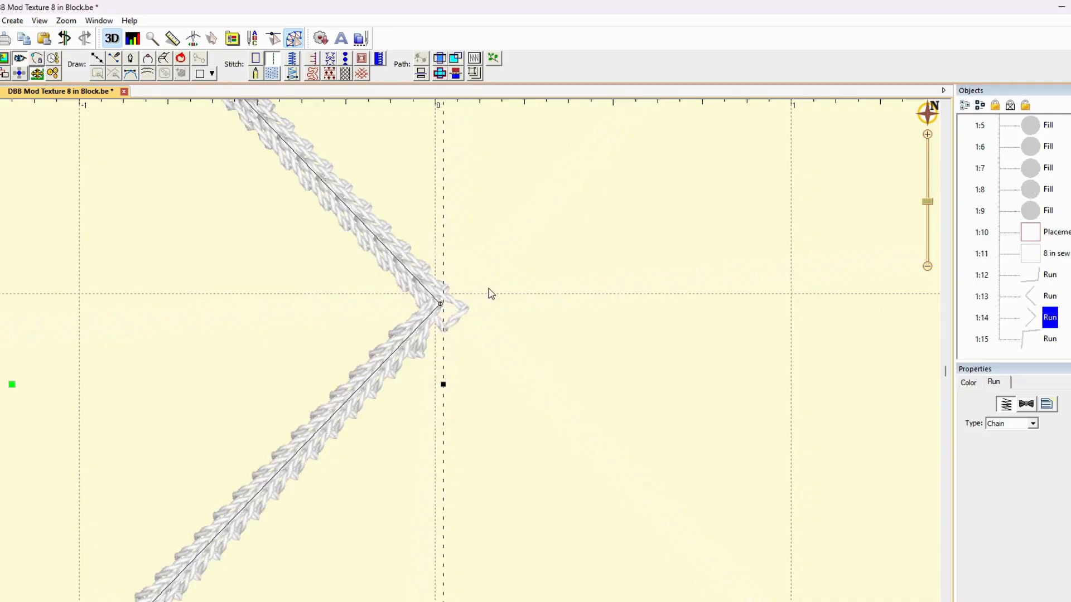
left_click_drag(441, 307, 435, 305)
left_click(1046, 342)
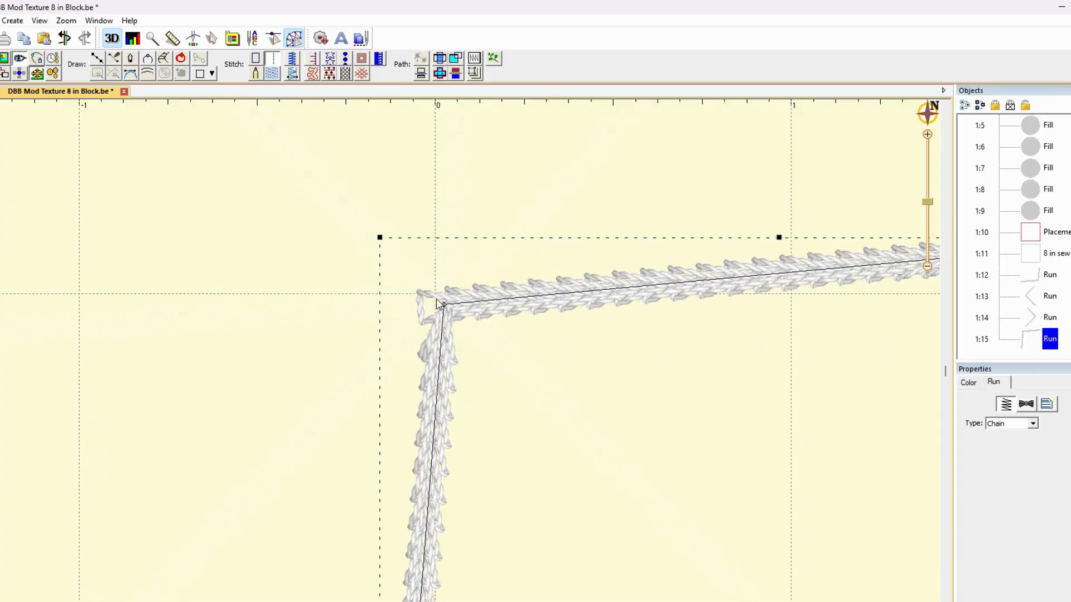
left_click_drag(445, 309, 437, 293)
left_click(1048, 275)
left_click(712, 304)
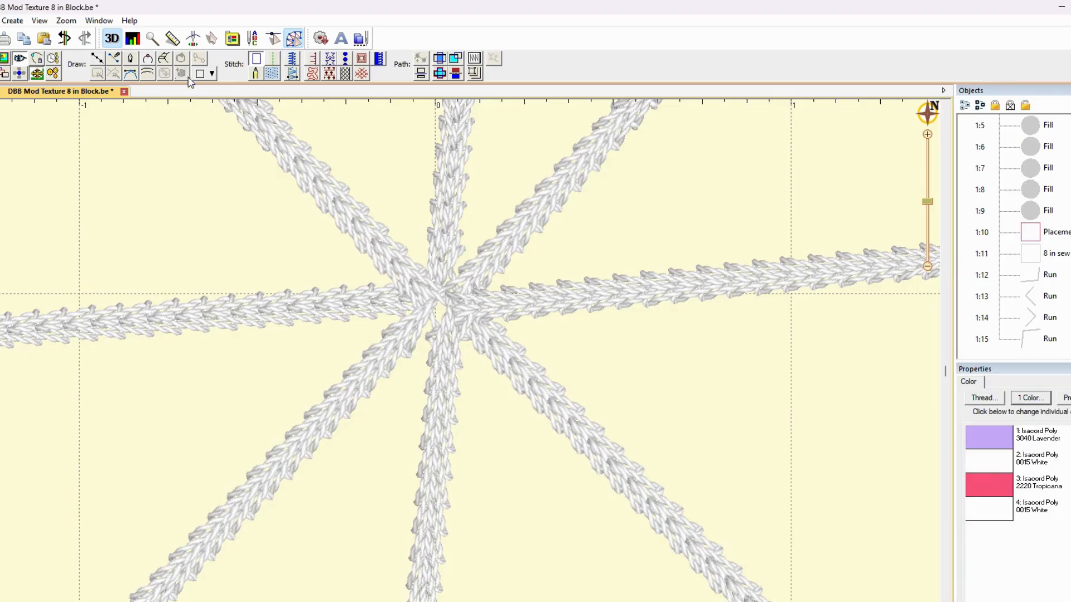
Recheck the stitch density at the starburst's center in the density view, and return to the 3D view of the block
left_click(132, 39)
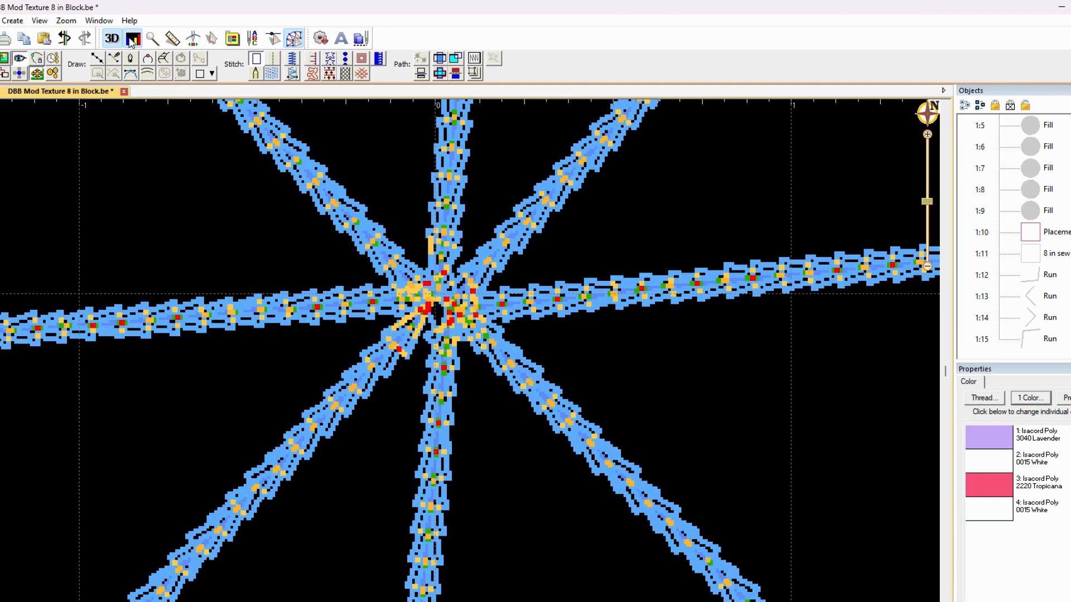
left_click(131, 43)
left_click(131, 42)
left_click(131, 42)
left_click(136, 39)
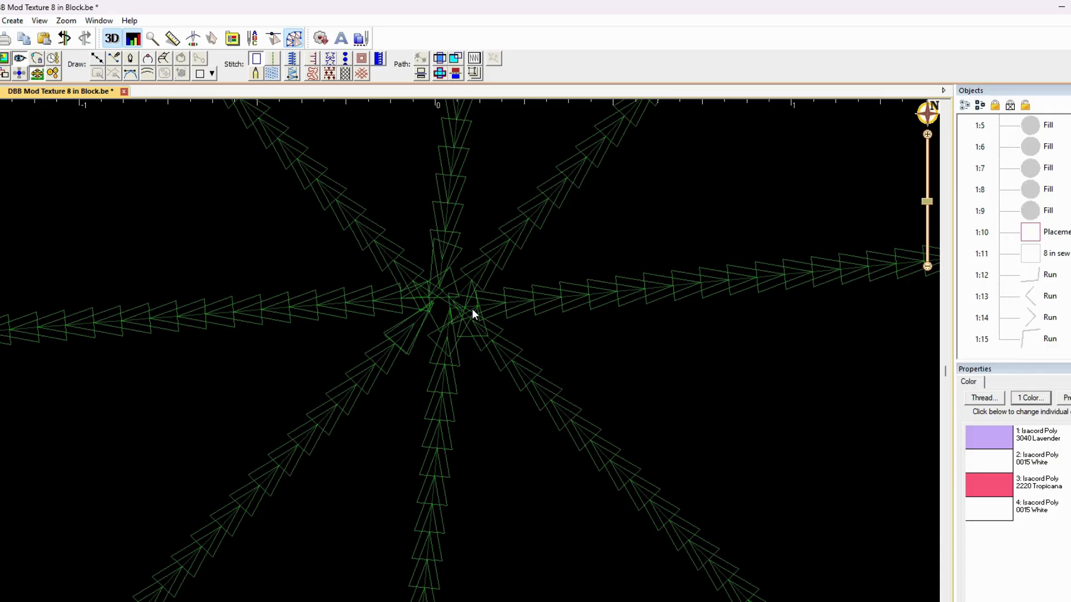
left_click(134, 39)
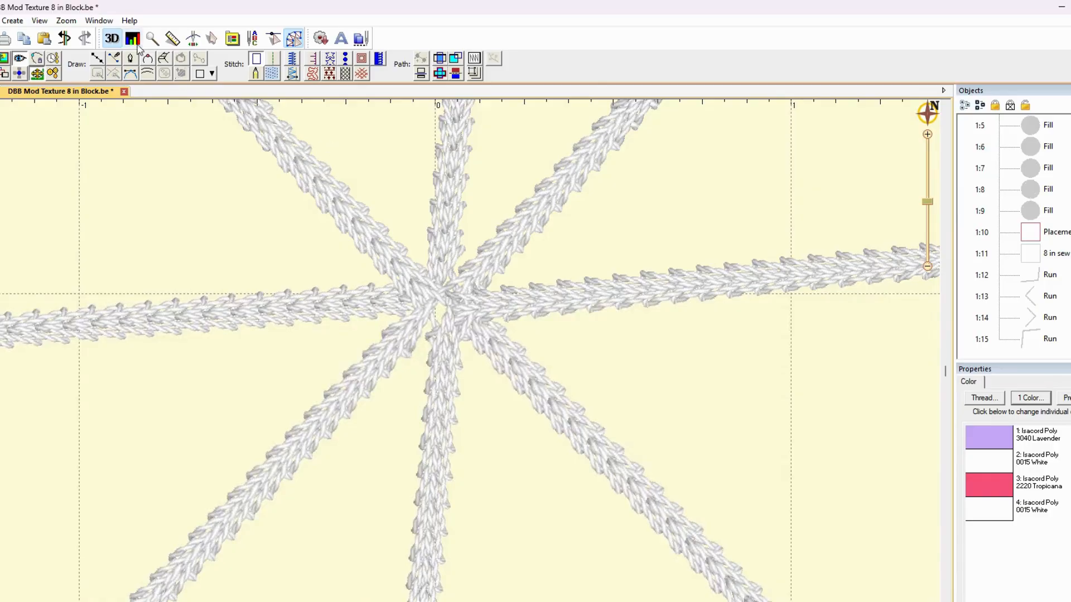
scroll(562, 277, "down", 1)
scroll(562, 279, "down", 2)
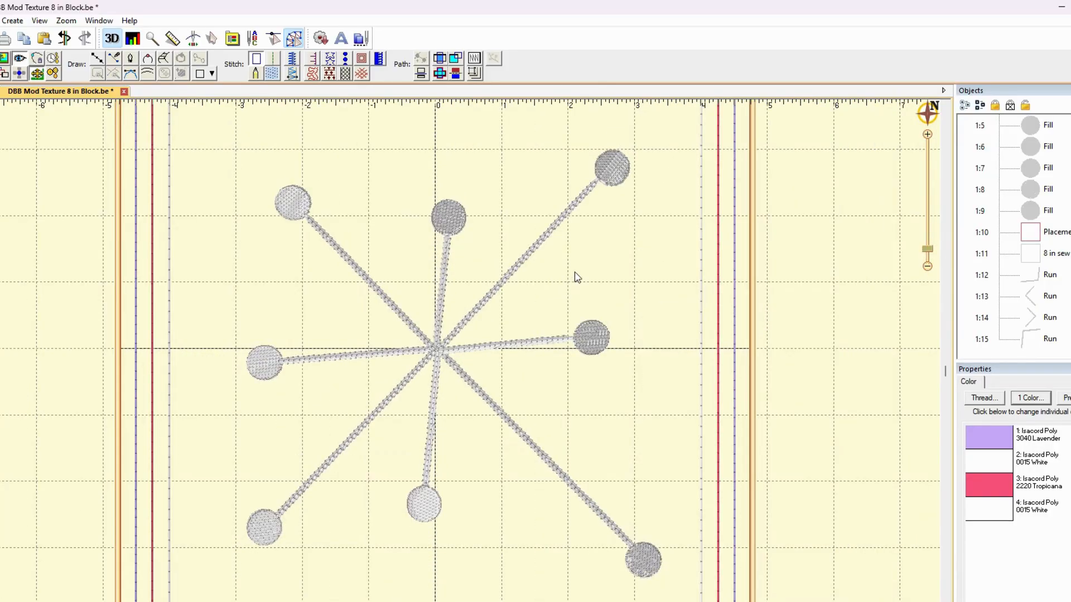
Rename the red square outline object above the 8 in sew line as "cut line", and deselect it
left_click(1041, 240)
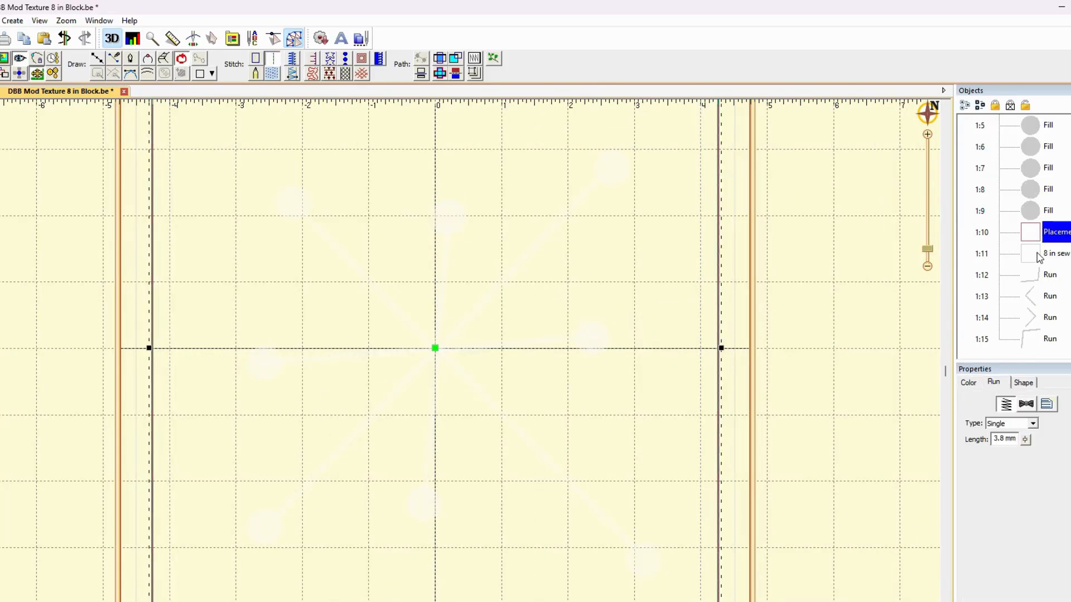
left_click(1036, 255, "shift")
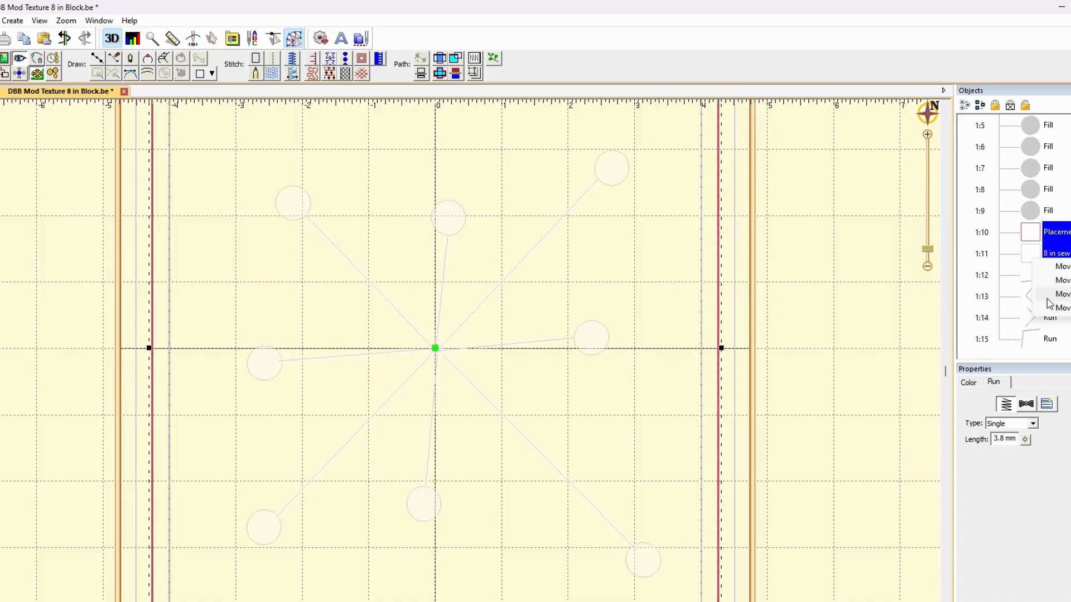
left_click(1053, 232)
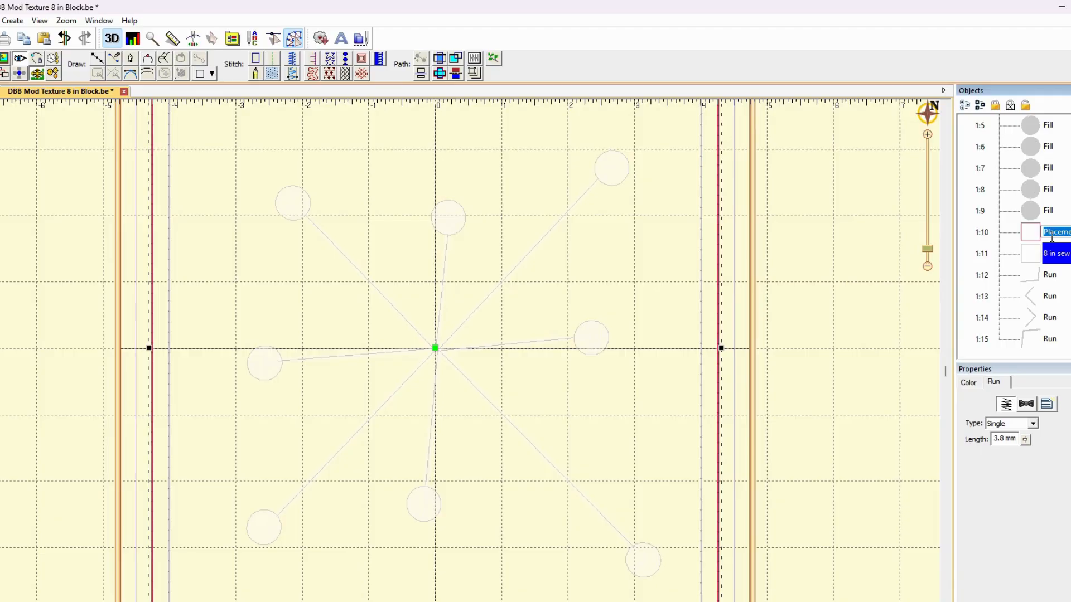
type("cut l")
type("ine")
key("Return")
left_click(772, 310)
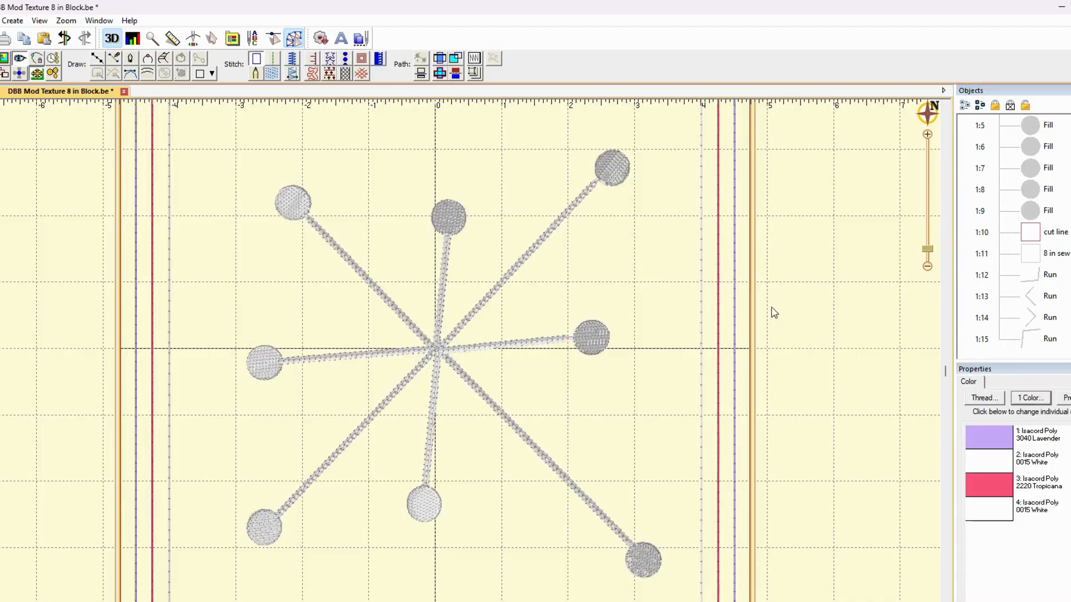
Add the prefix "8 half in" to the cut line object's name, leaving the 8 in sew line's name as it is
left_click(1050, 253)
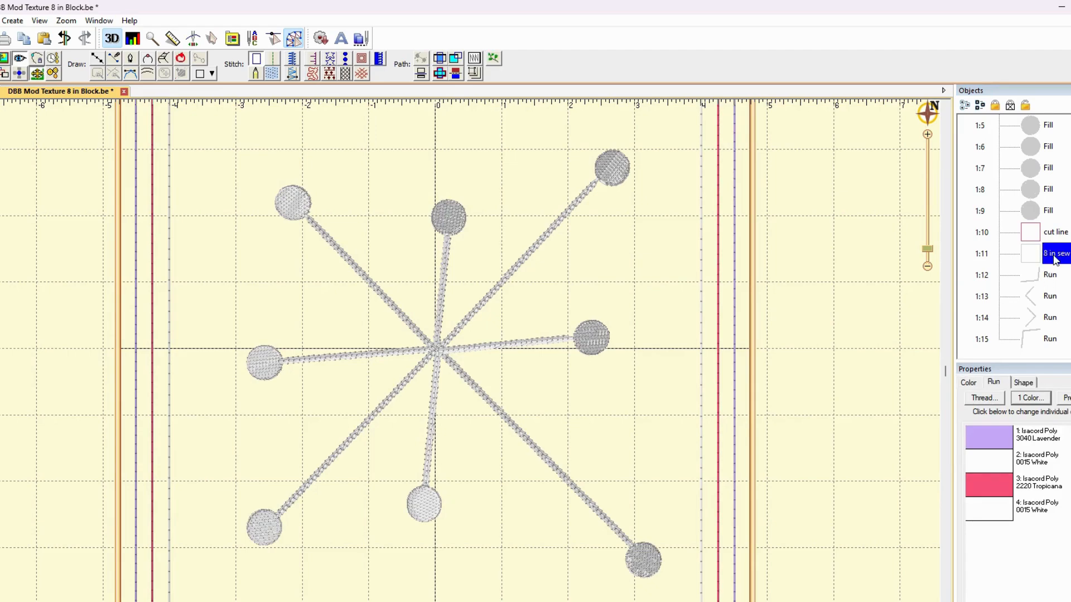
left_click(1056, 254)
left_click_drag(1056, 254, 1030, 256)
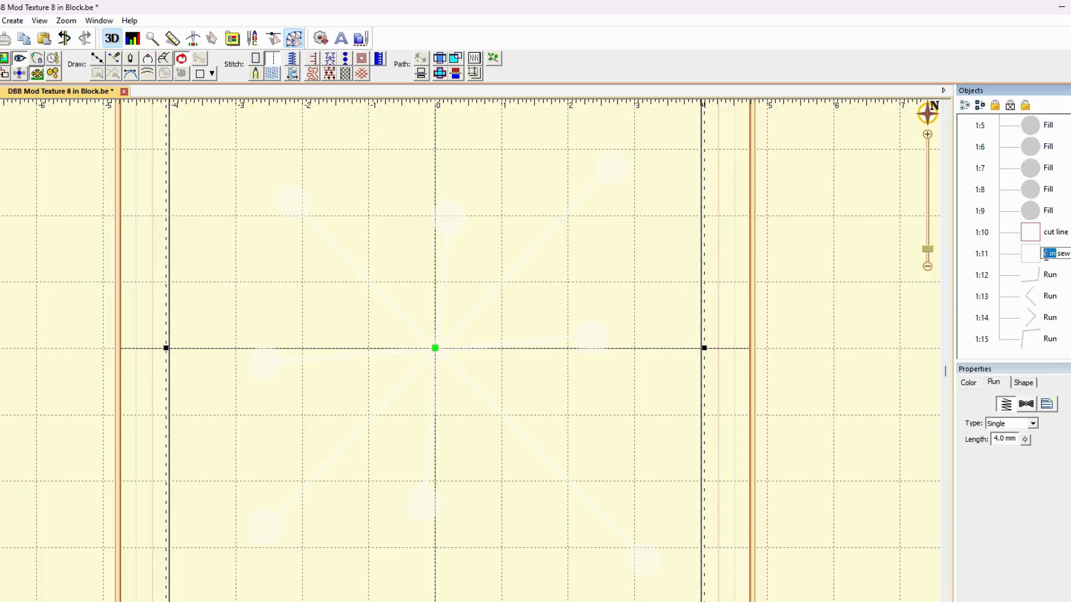
left_click(1046, 232)
left_click(1045, 232)
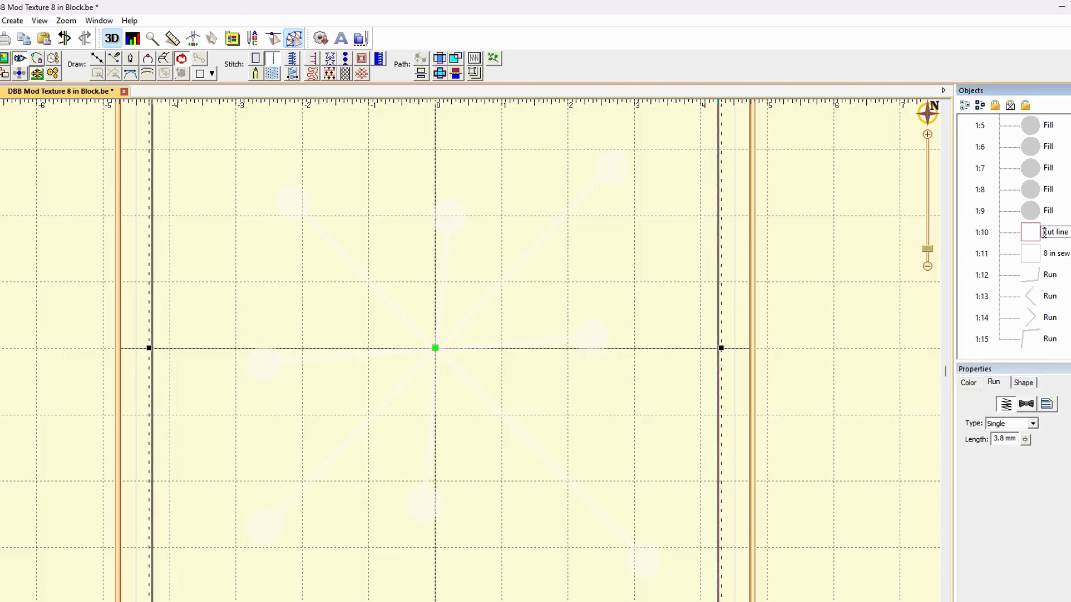
type("8 half")
left_click(892, 263)
Move the four bent chain-stitch Runs ahead of all the circle fills in the sewing order, directly after the placement line
left_click(1049, 275)
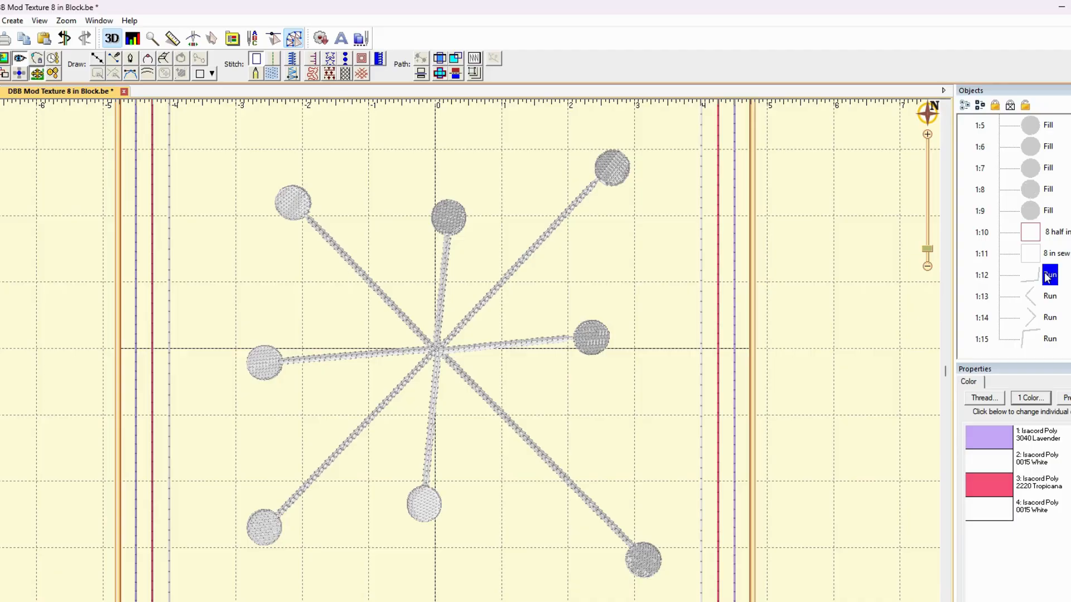
left_click(1036, 343, "shift")
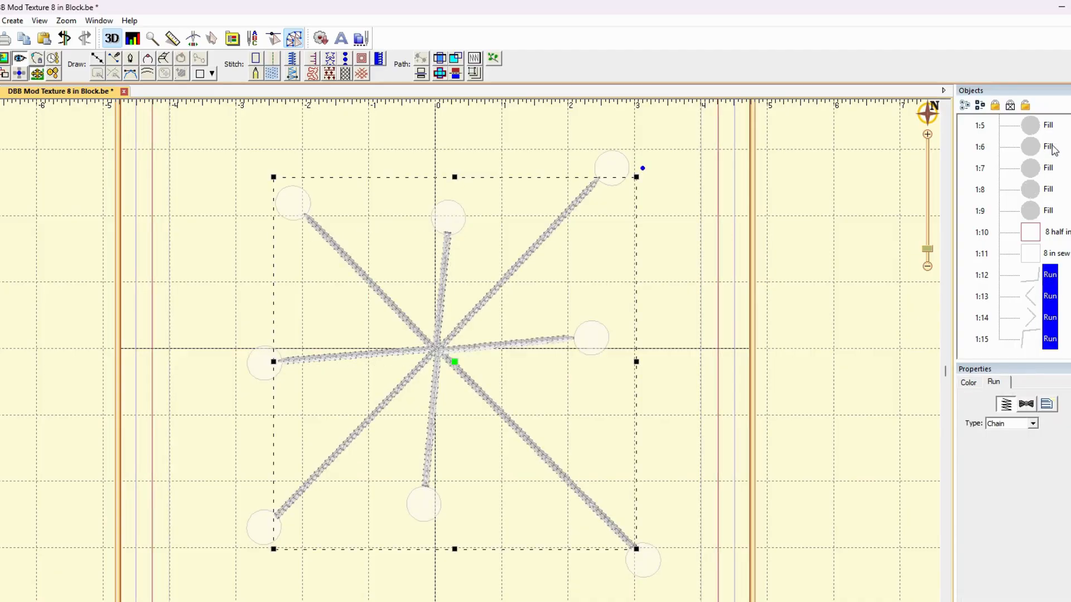
left_click_drag(1026, 129, 1029, 167)
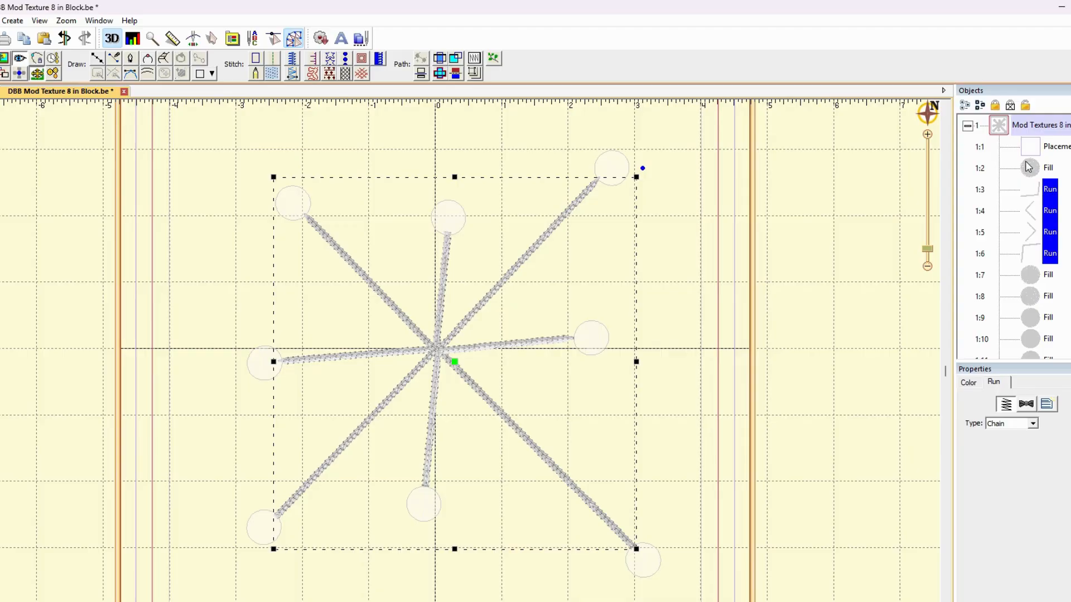
left_click(1030, 168)
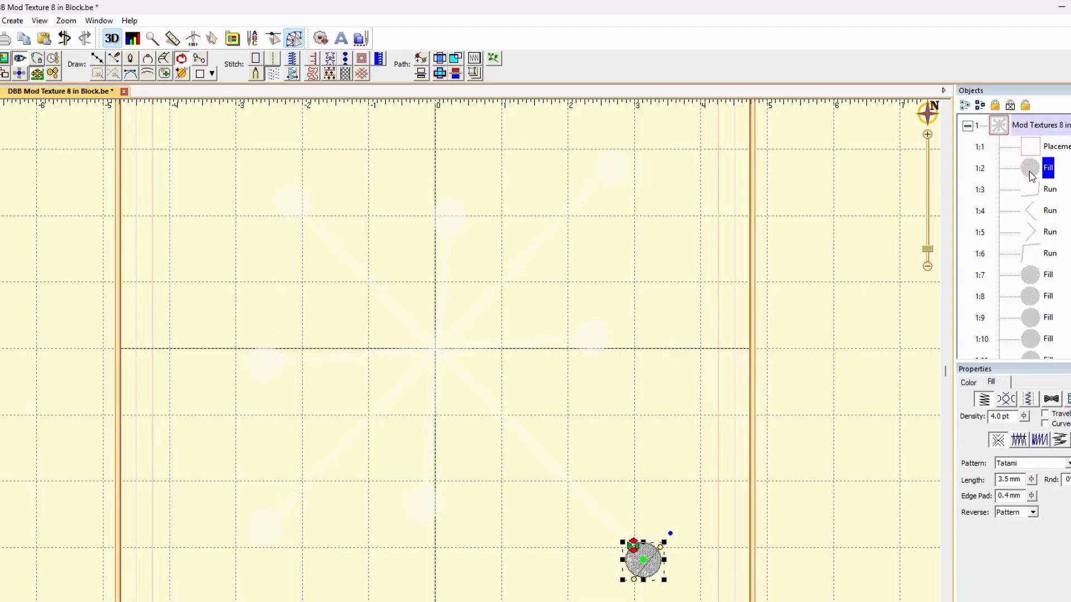
left_click_drag(1032, 176, 1028, 274)
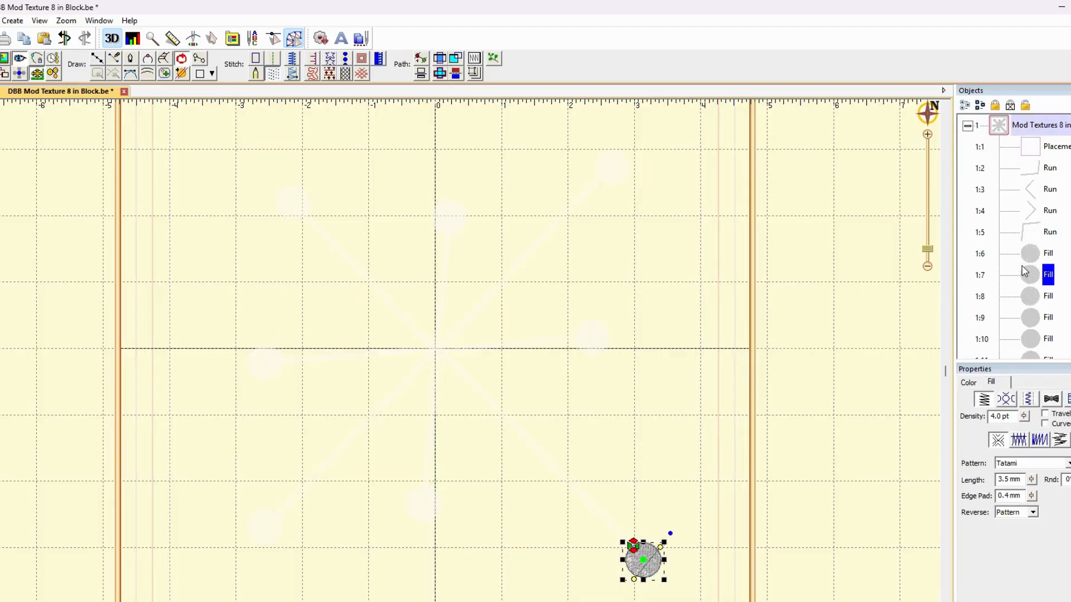
Move the middle-left circle's fill directly before the first Run in the sewing order, and check where the circle and Run connect
left_click(1032, 176)
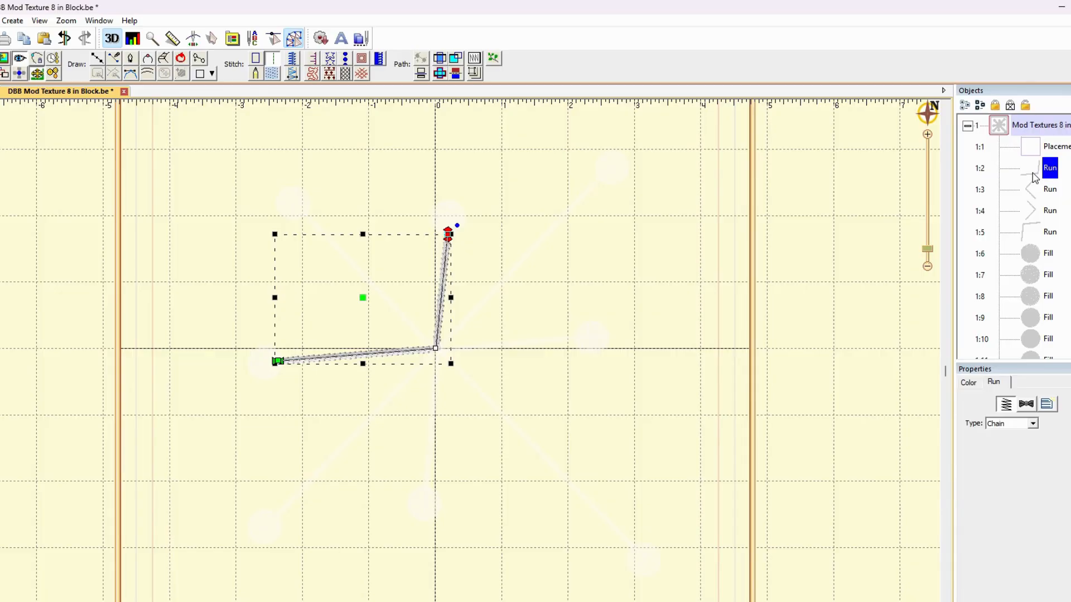
left_click(260, 371)
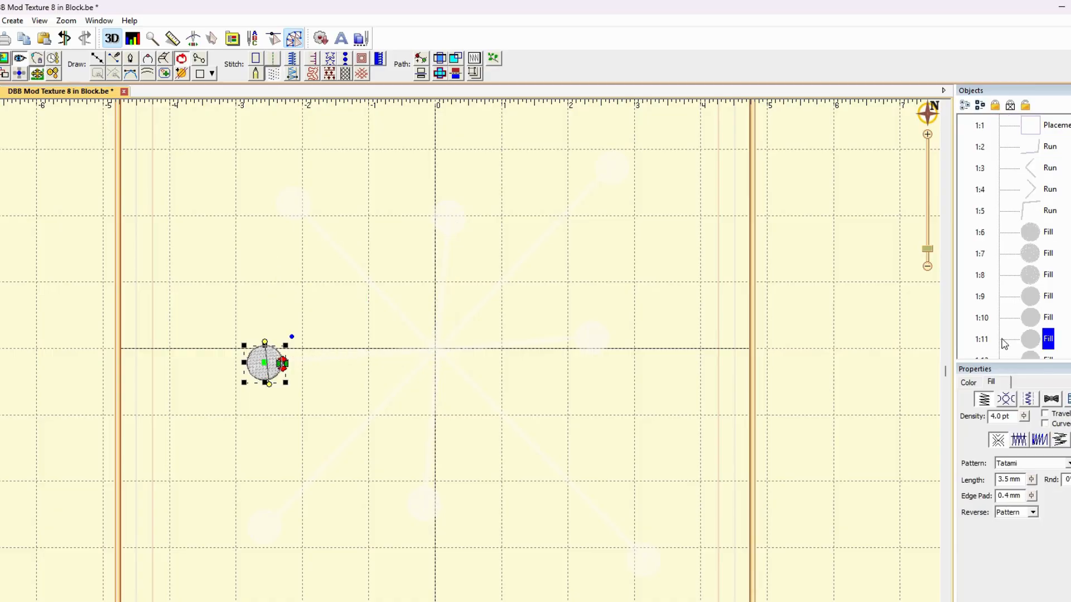
left_click_drag(1040, 177, 1028, 139)
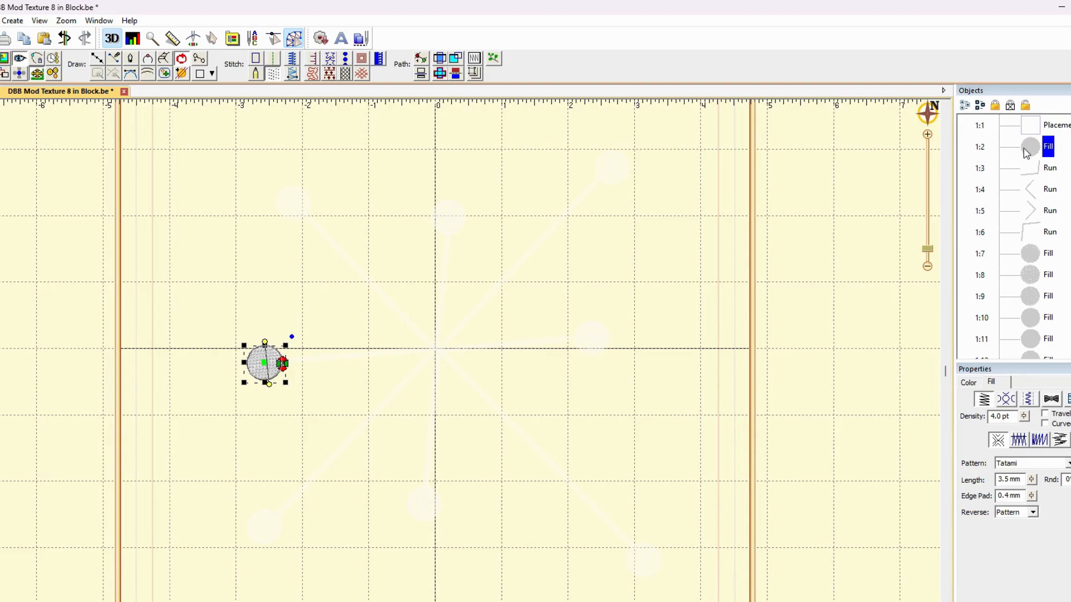
left_click(1028, 169)
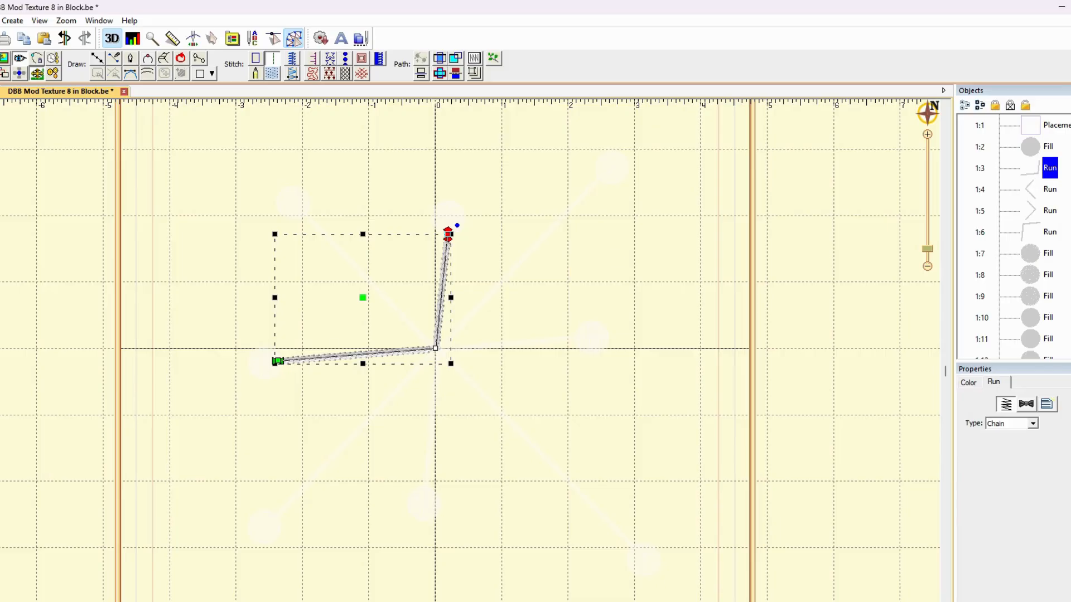
left_click(1032, 148)
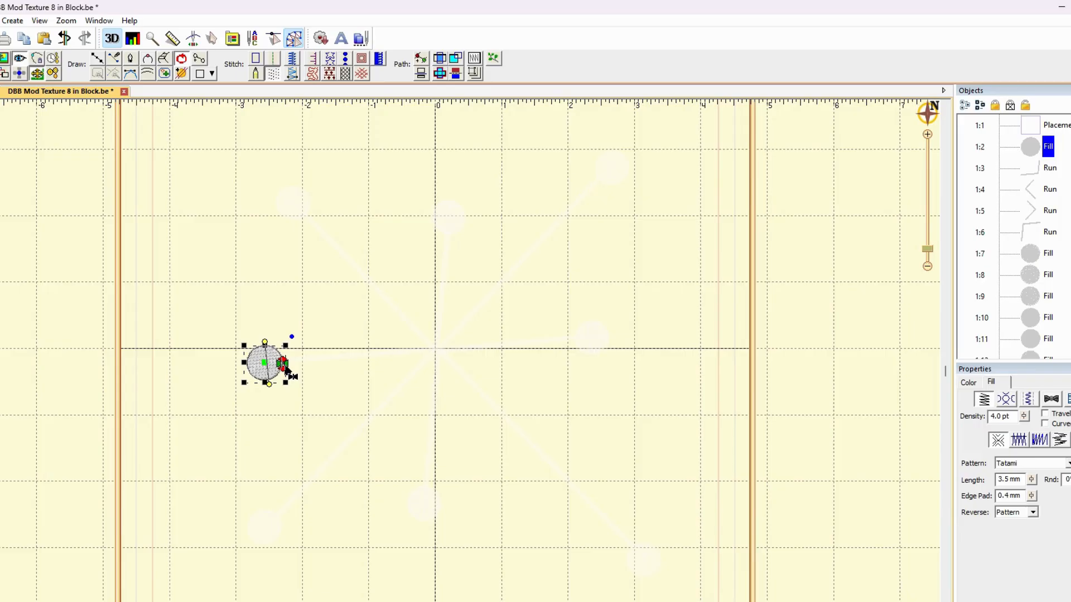
Move the fill of the circle at the first Run's upper end directly after that Run in the sewing order
left_click(1039, 171)
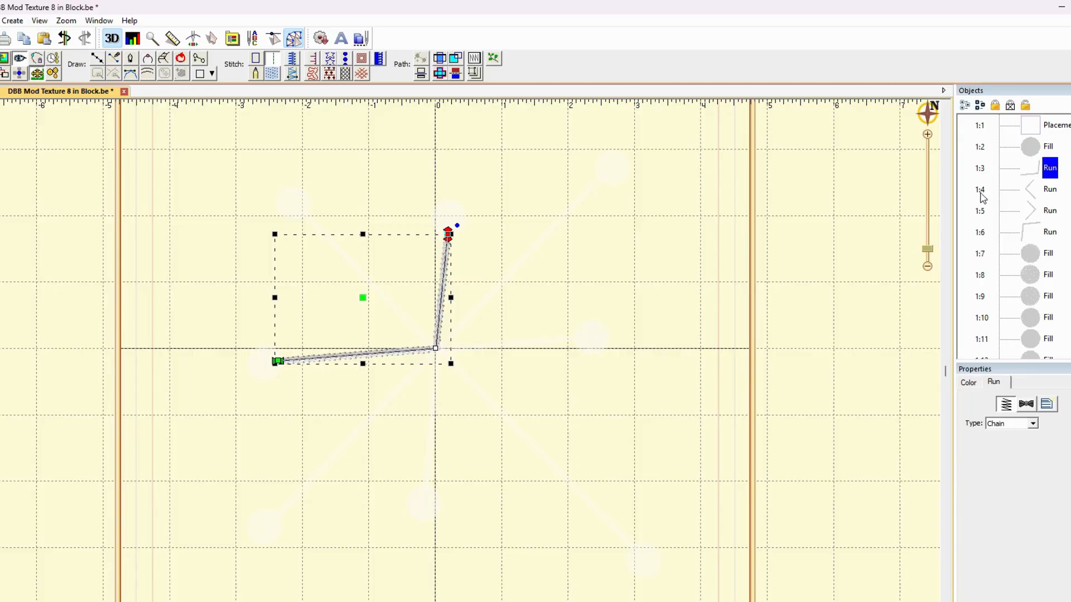
left_click(453, 221)
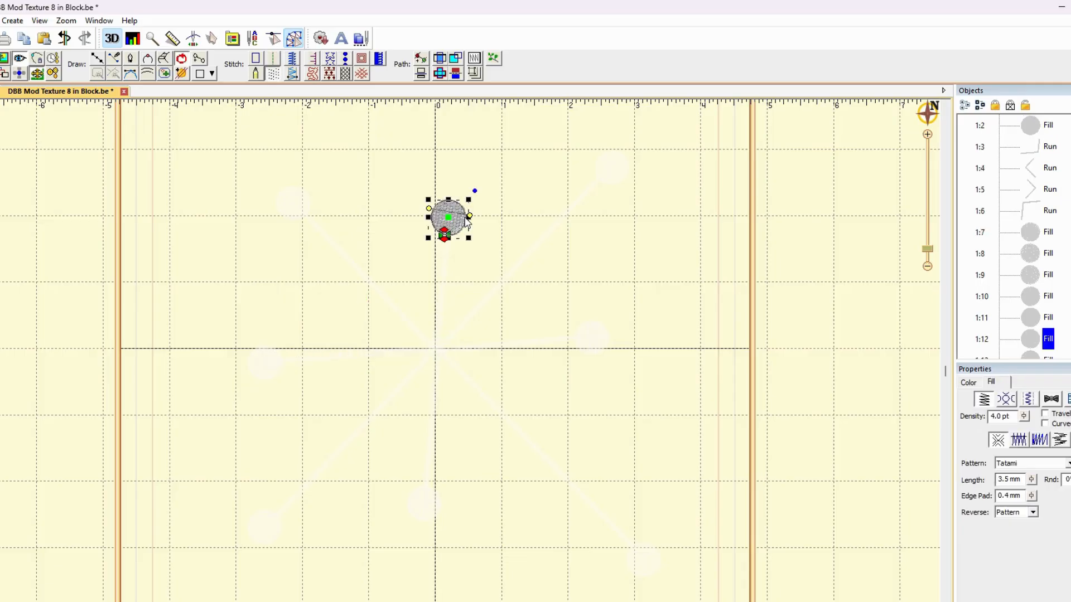
left_click_drag(1035, 345, 1022, 159)
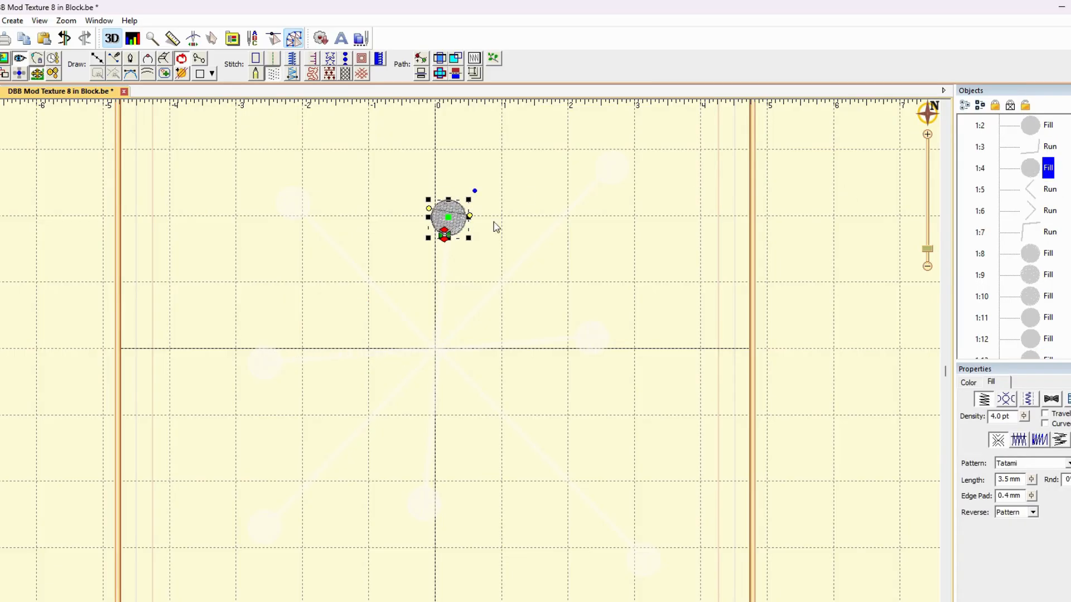
Rotate the circle at the first Run's upper end slightly to line up its start and stop points, and check the first fill-Run-fill sequence
left_click_drag(474, 191, 475, 192)
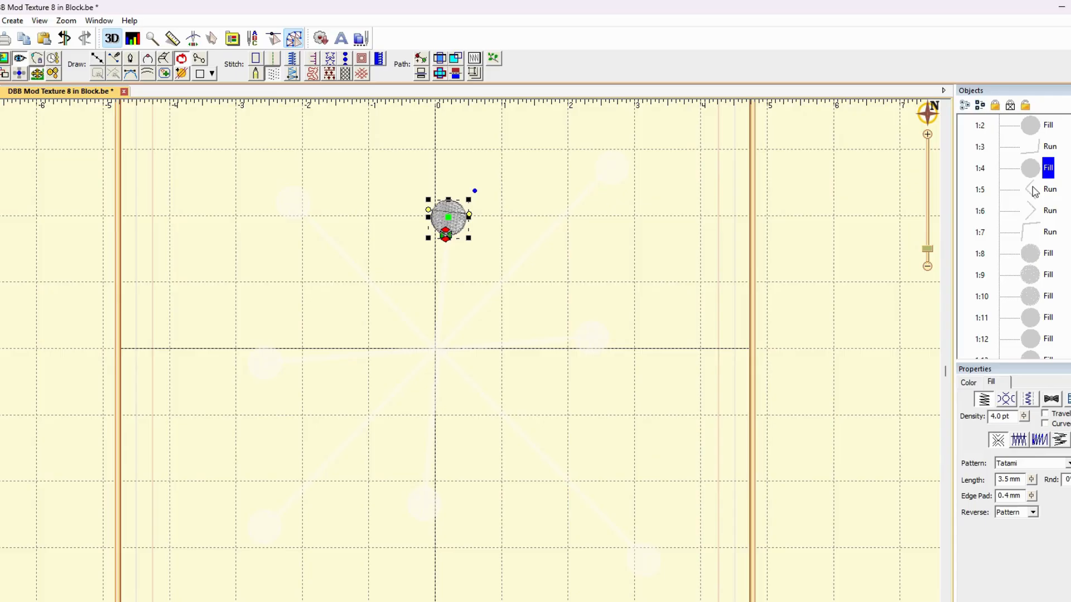
left_click(1038, 126)
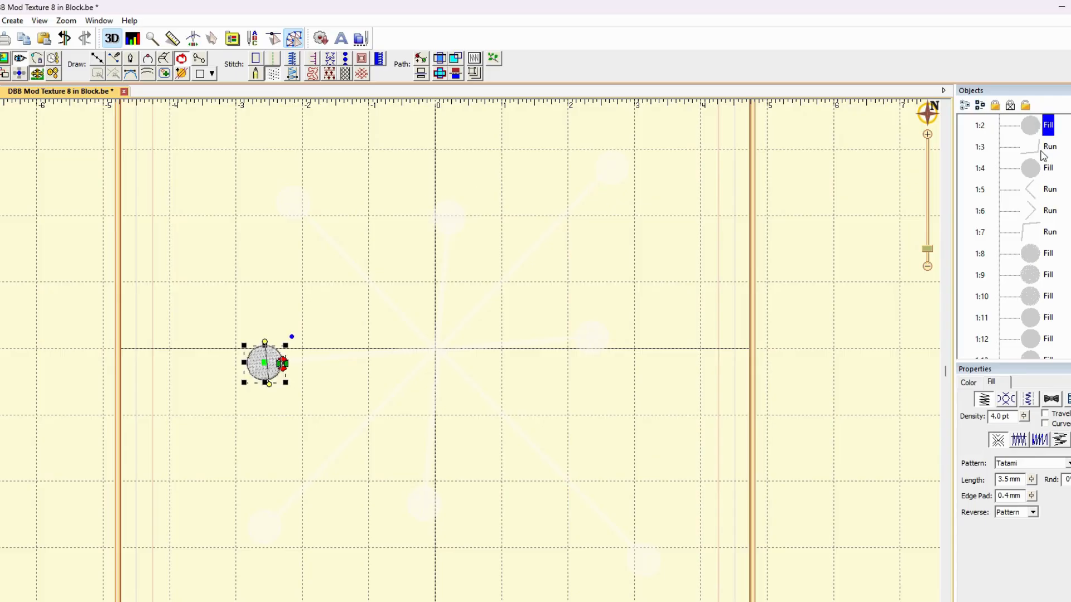
left_click(1042, 150)
left_click(1039, 168)
left_click(776, 253)
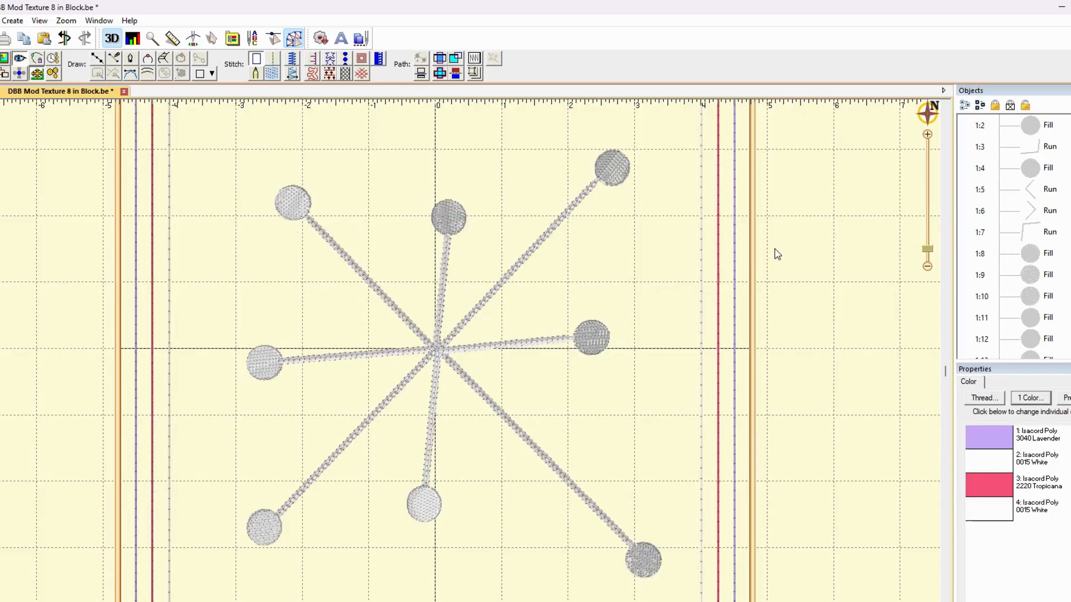
Move the upper-right circle's fill directly before the second Run in the sewing order and the lower-right circle's fill directly after it
left_click(1038, 198)
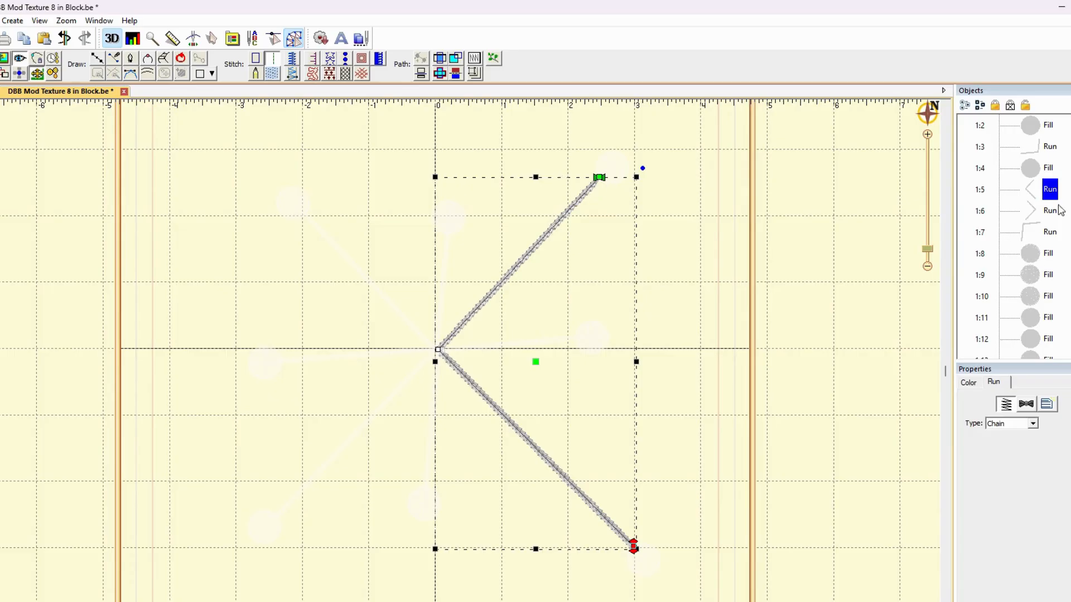
left_click(613, 169)
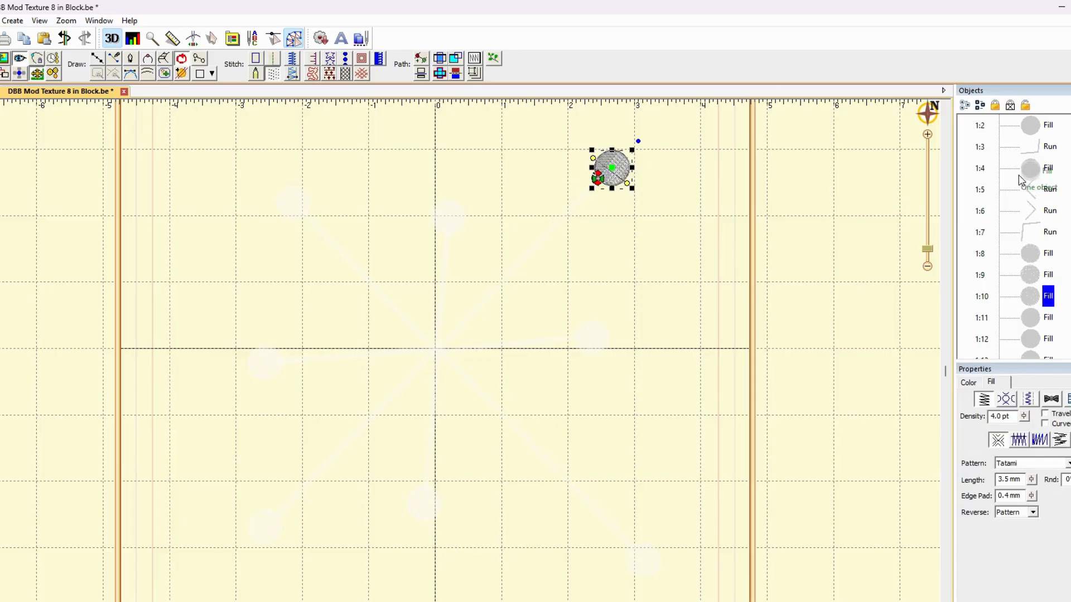
left_click_drag(1018, 180, 1035, 217)
left_click(1035, 216)
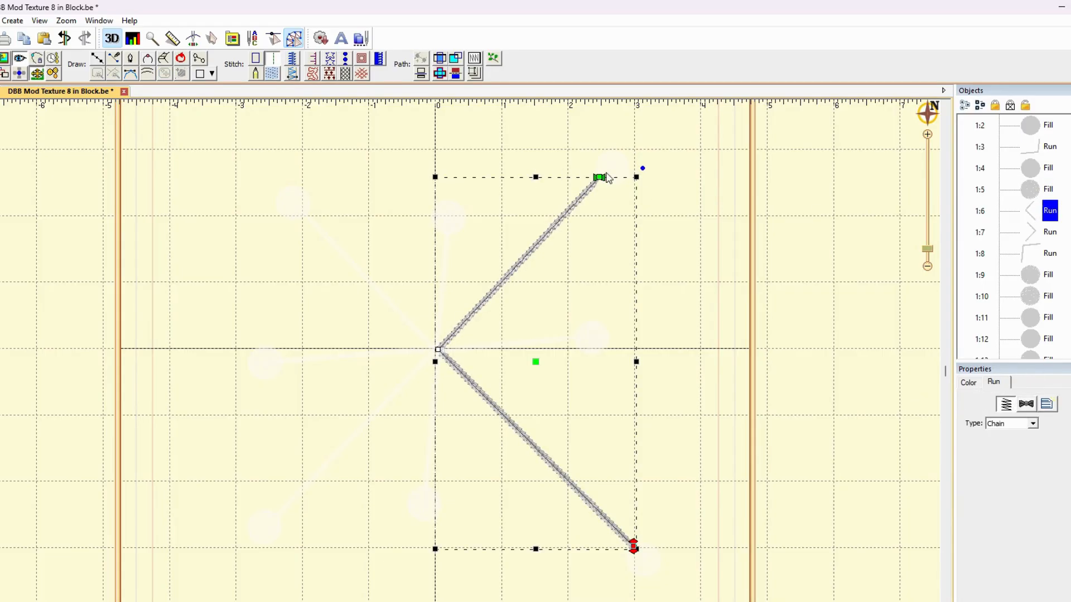
left_click(656, 565)
left_click_drag(1045, 238, 1023, 218)
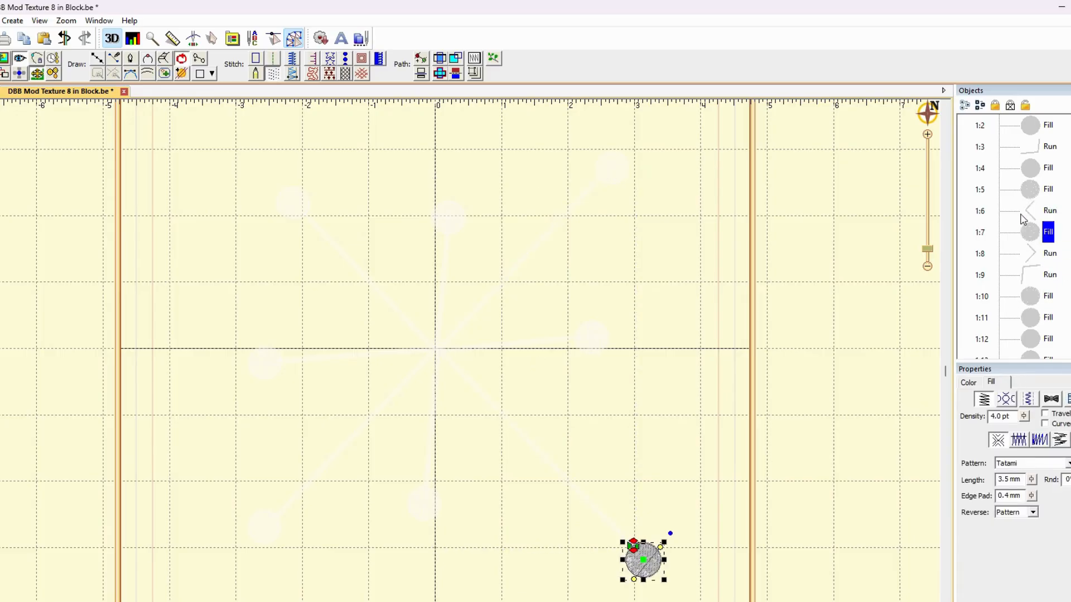
left_click(835, 398)
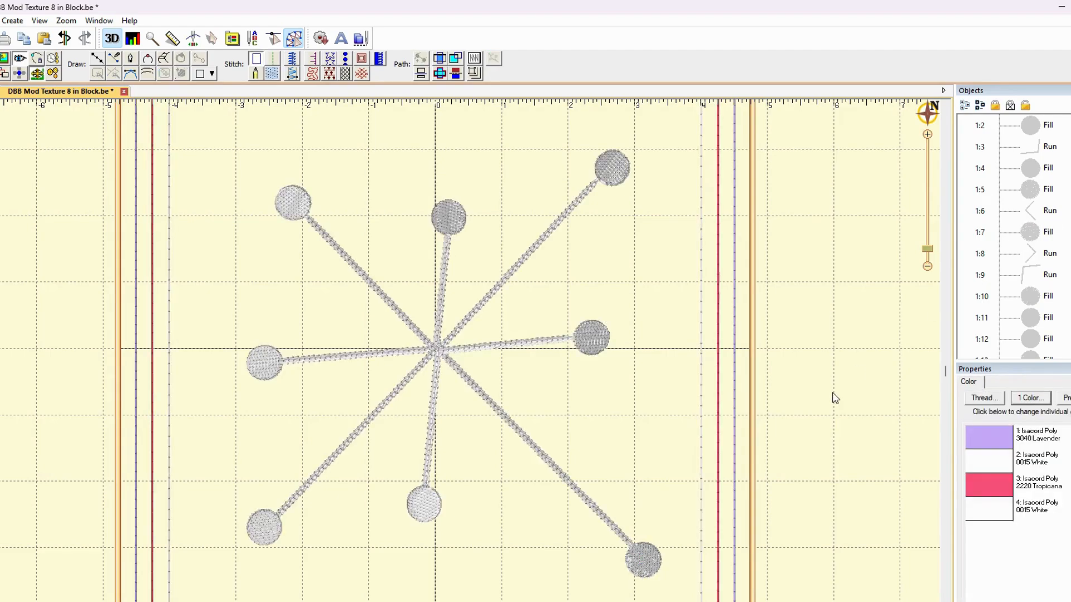
Move the upper-left circle's fill directly before the third Run in the sewing order and the lower-left circle's fill directly after it
left_click(1036, 252)
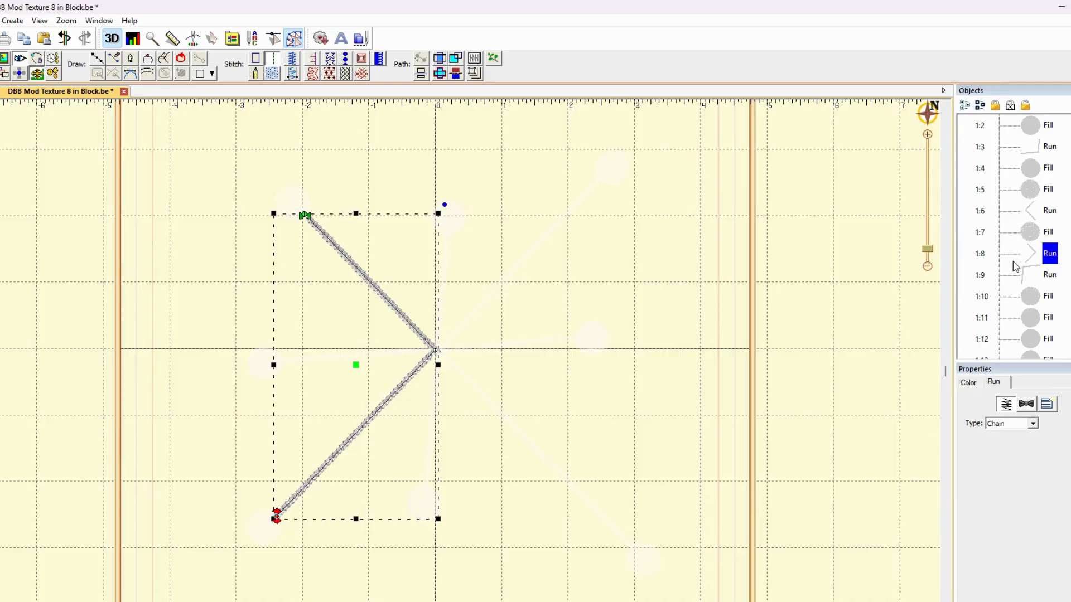
left_click(289, 202)
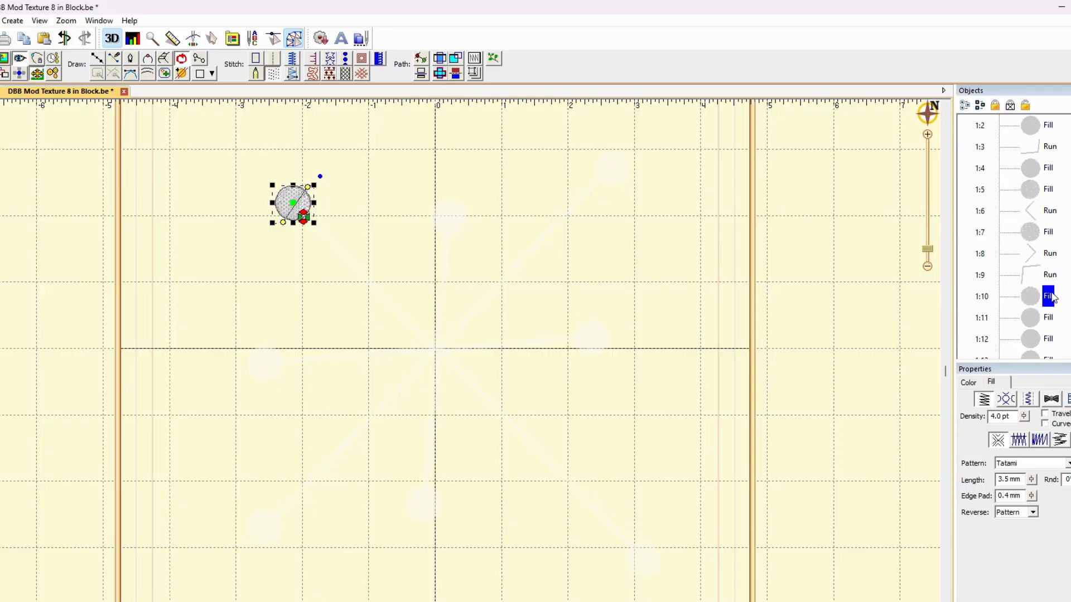
left_click_drag(1047, 246, 1019, 232)
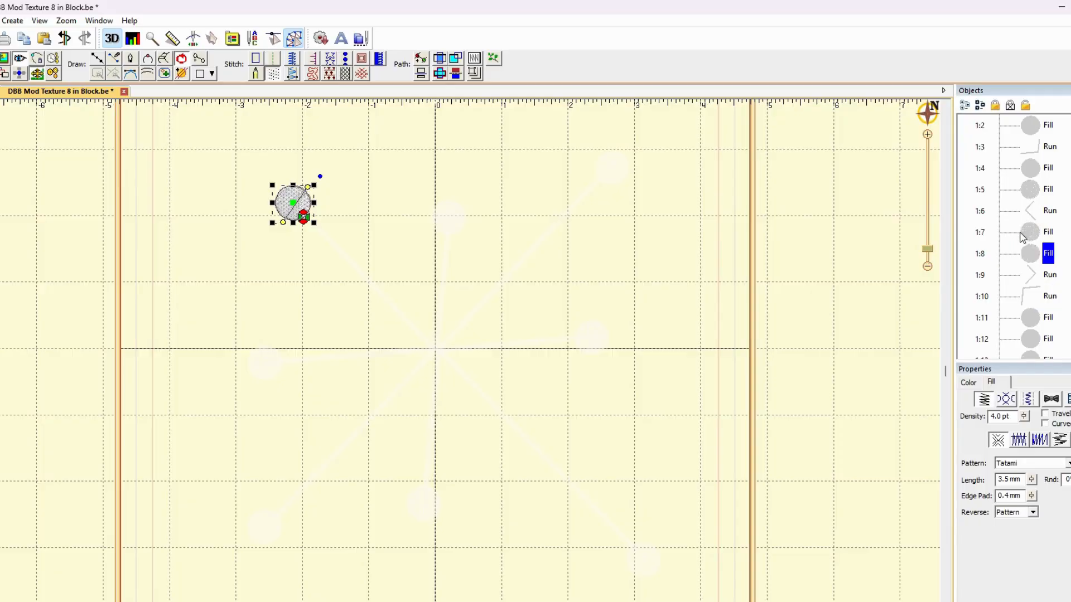
left_click(1036, 277)
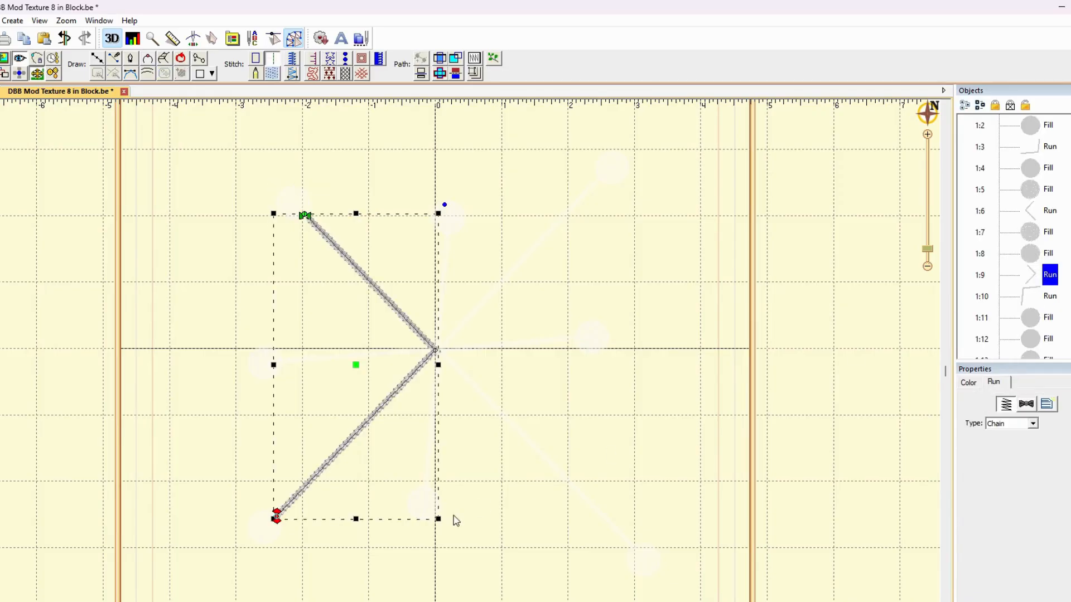
left_click(272, 537)
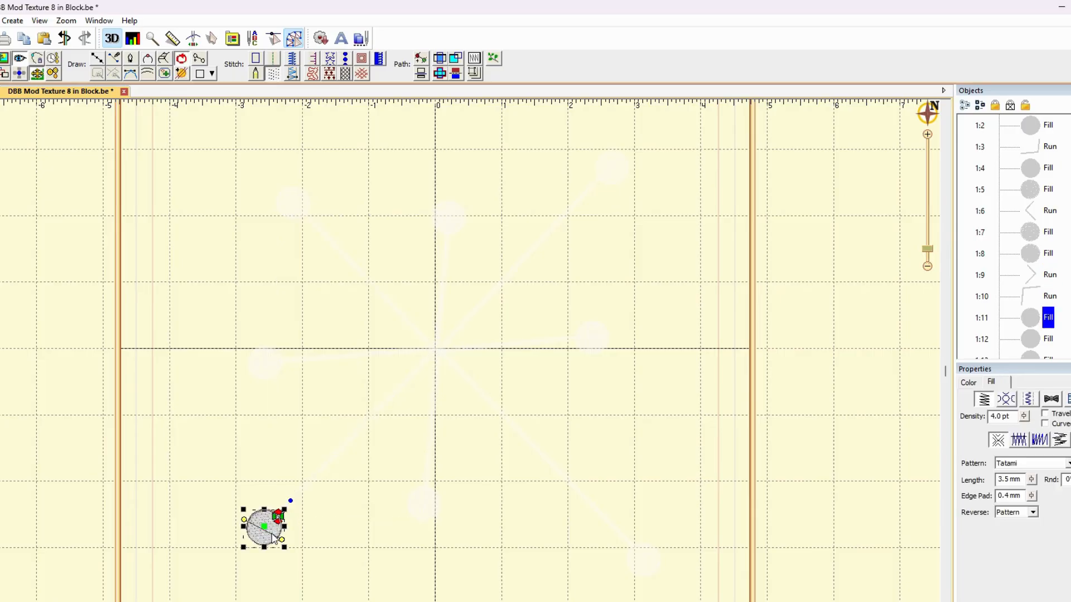
left_click_drag(1037, 322, 1026, 283)
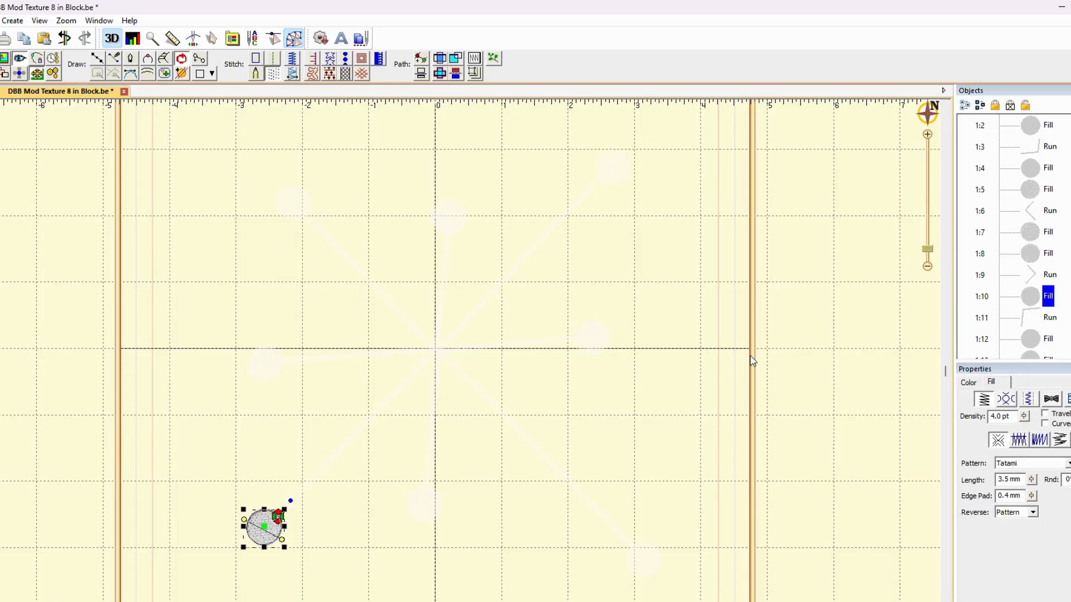
Move the middle-right circle's fill directly before the last Run in the sewing order, and check that Run and the fill following it
left_click(1033, 319)
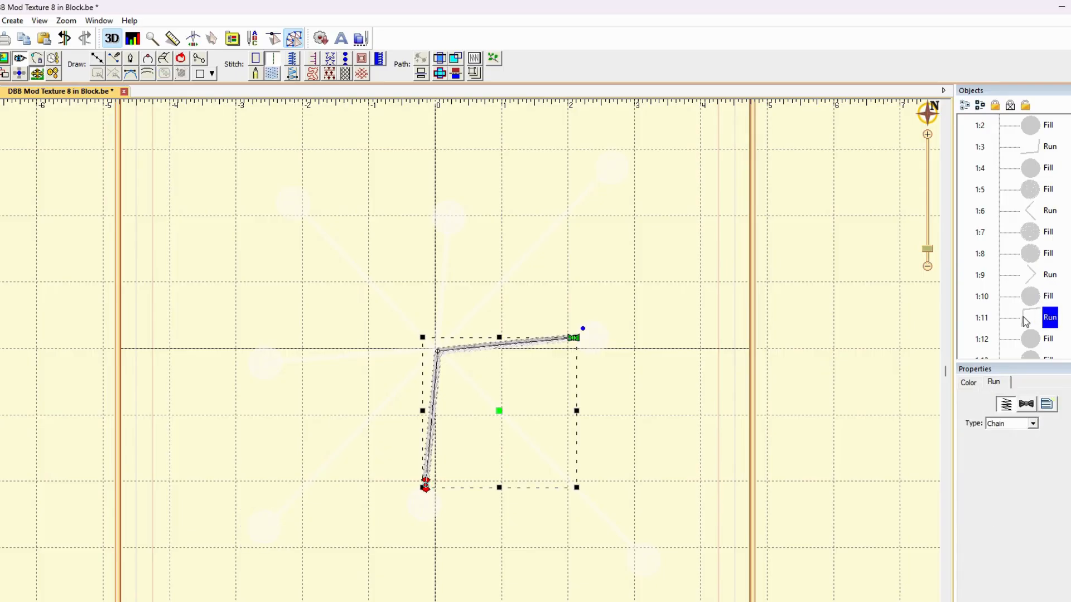
left_click(601, 340)
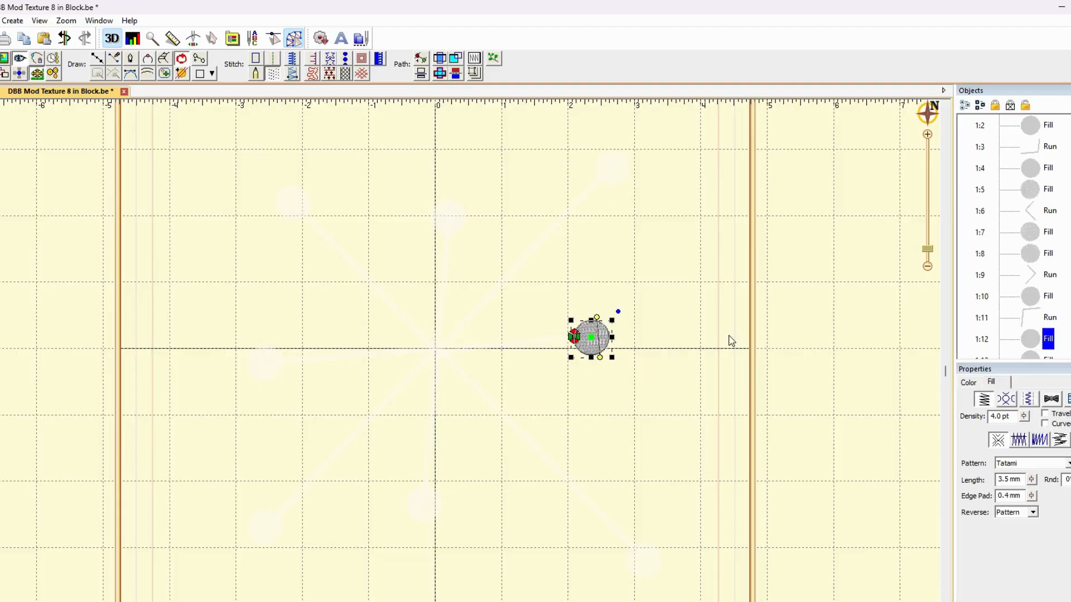
left_click_drag(1033, 307, 1028, 297)
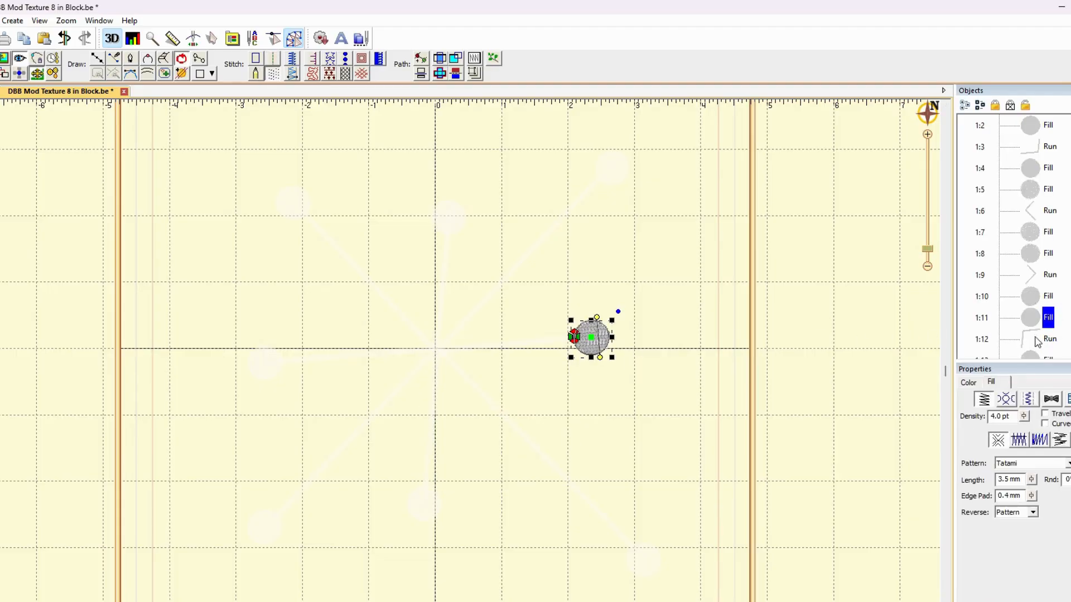
left_click(1037, 341)
scroll(1037, 340, "down", 3)
left_click(1038, 298)
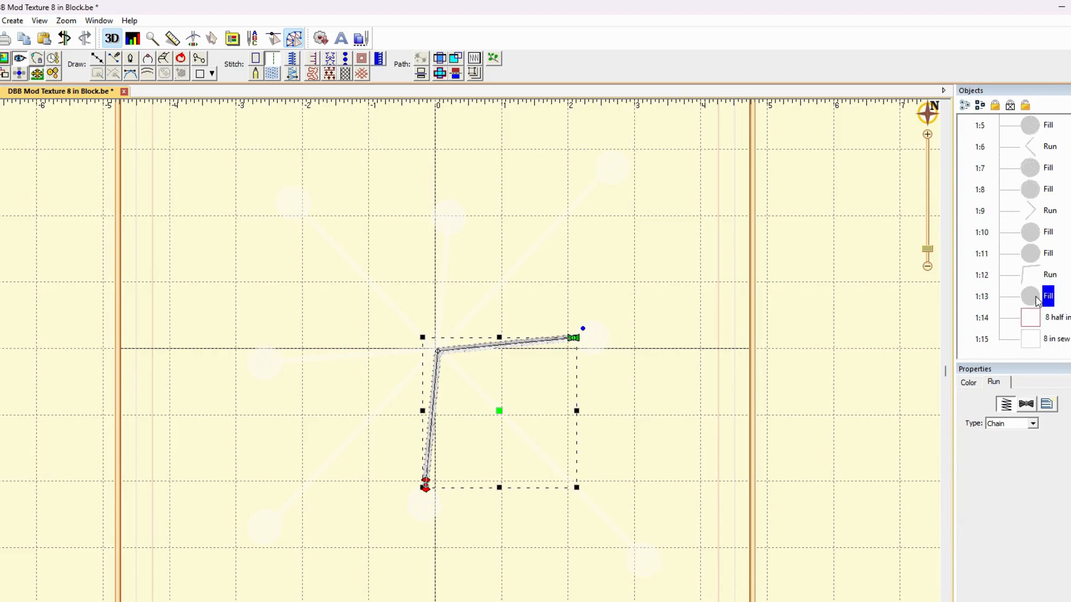
left_click(763, 413)
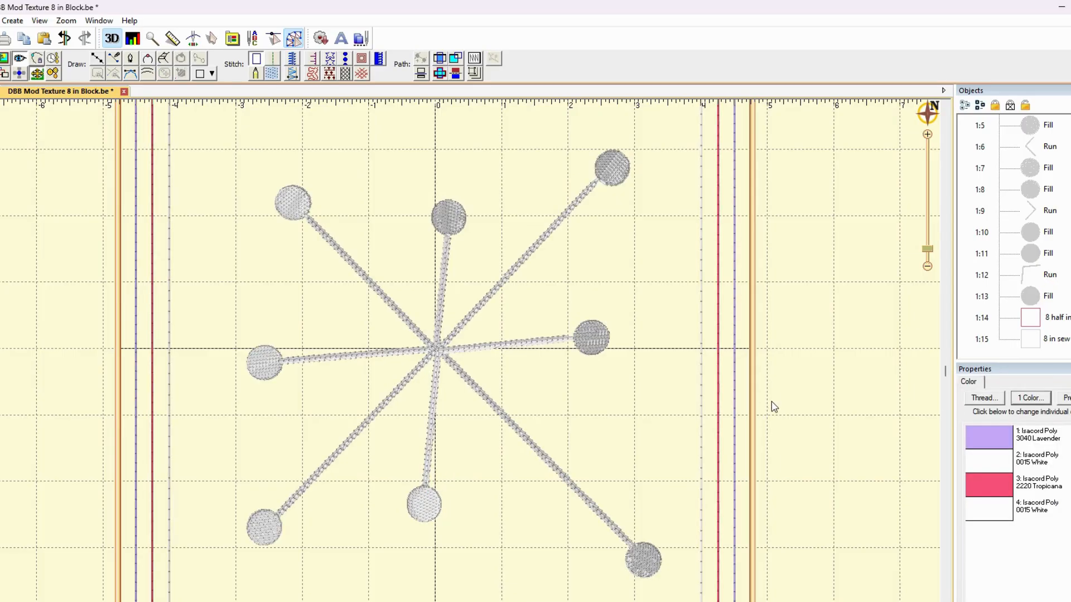
Add knockdown stitching with 1 mm inflation to all circle fills and chain-stitch Runs, leaving out the placement, cut and sew lines
left_click(927, 266)
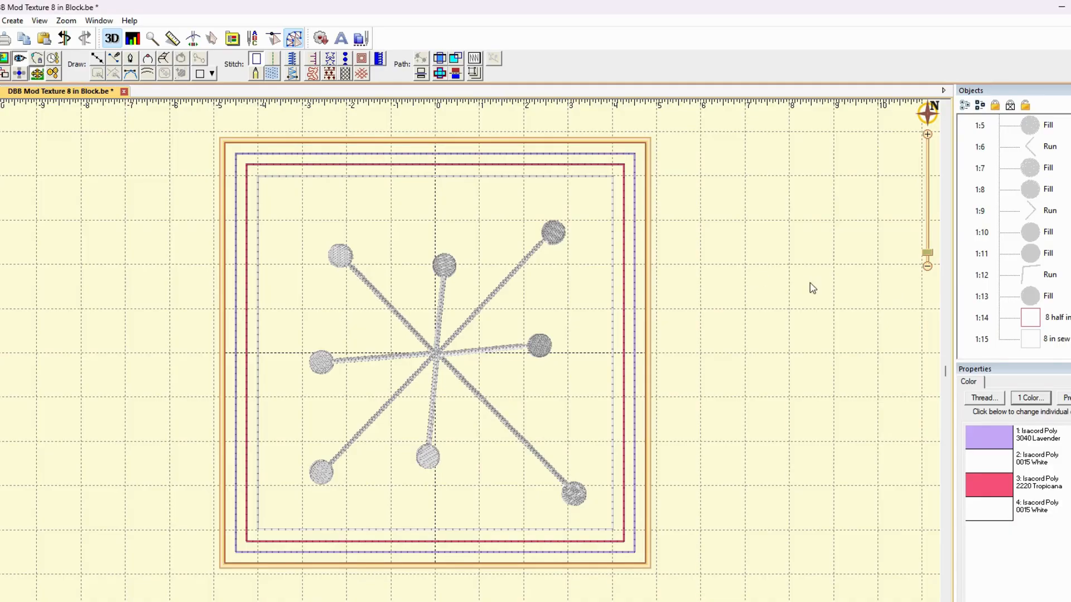
scroll(1006, 224, "up", 3)
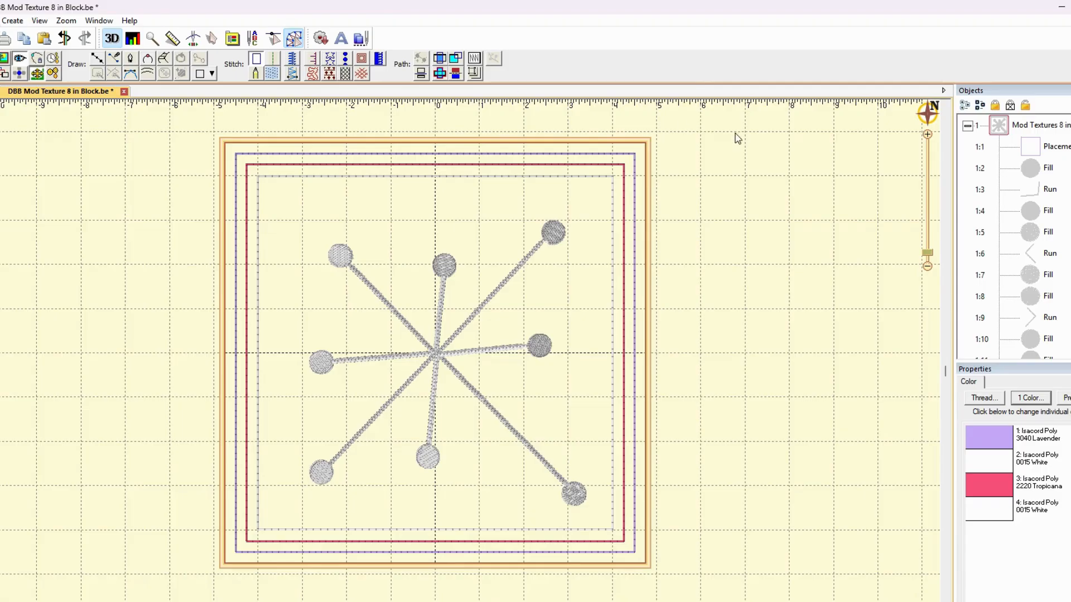
left_click(1029, 170)
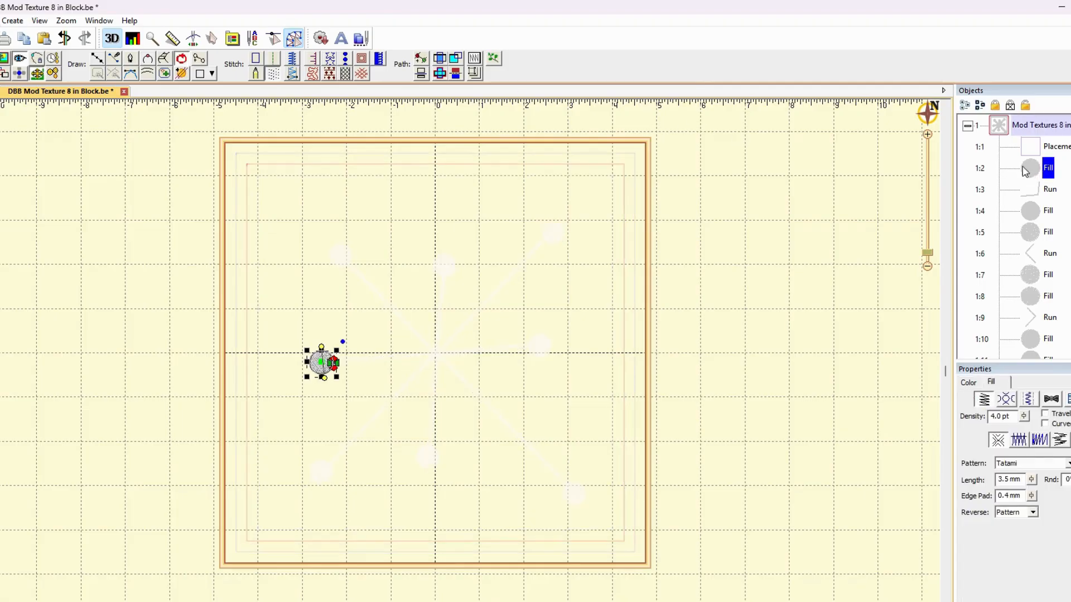
scroll(1028, 176, "down", 2)
left_click(1037, 297, "shift")
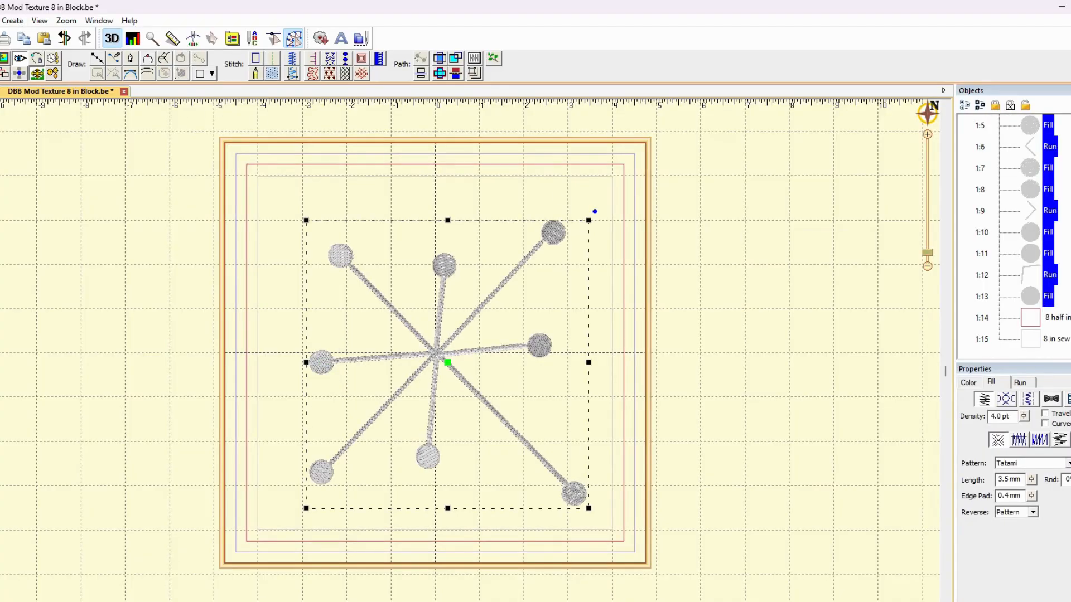
left_click(0, 21)
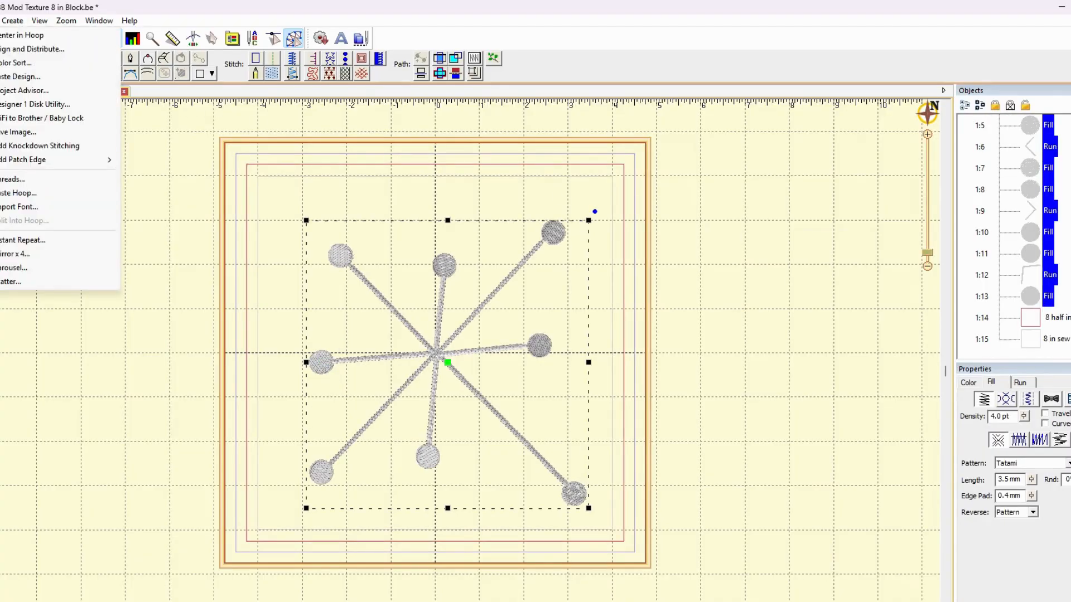
left_click(50, 149)
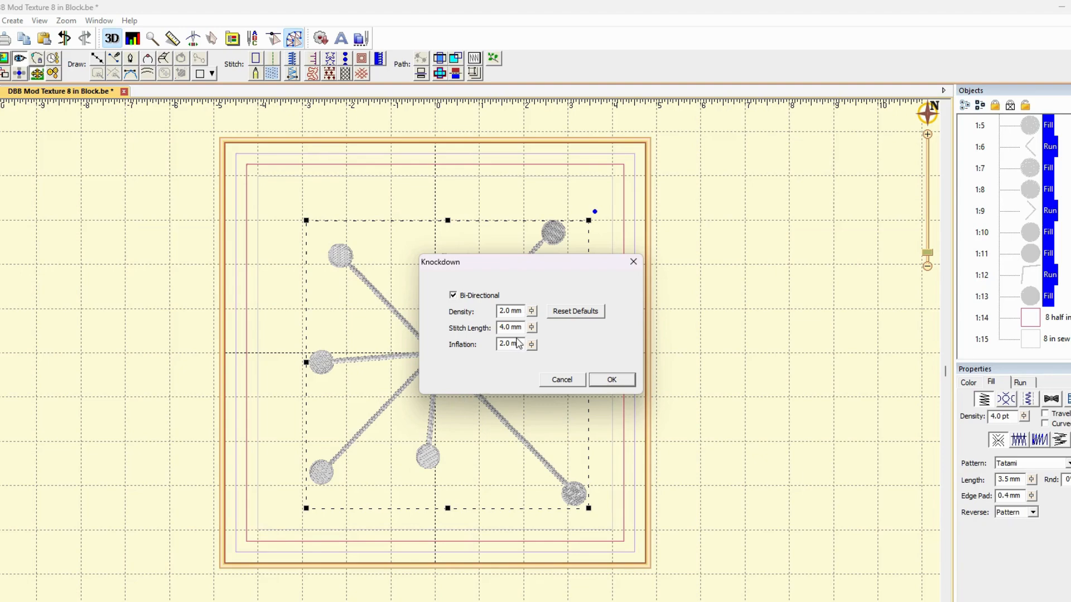
left_click_drag(523, 343, 471, 347)
type("1")
left_click(612, 380)
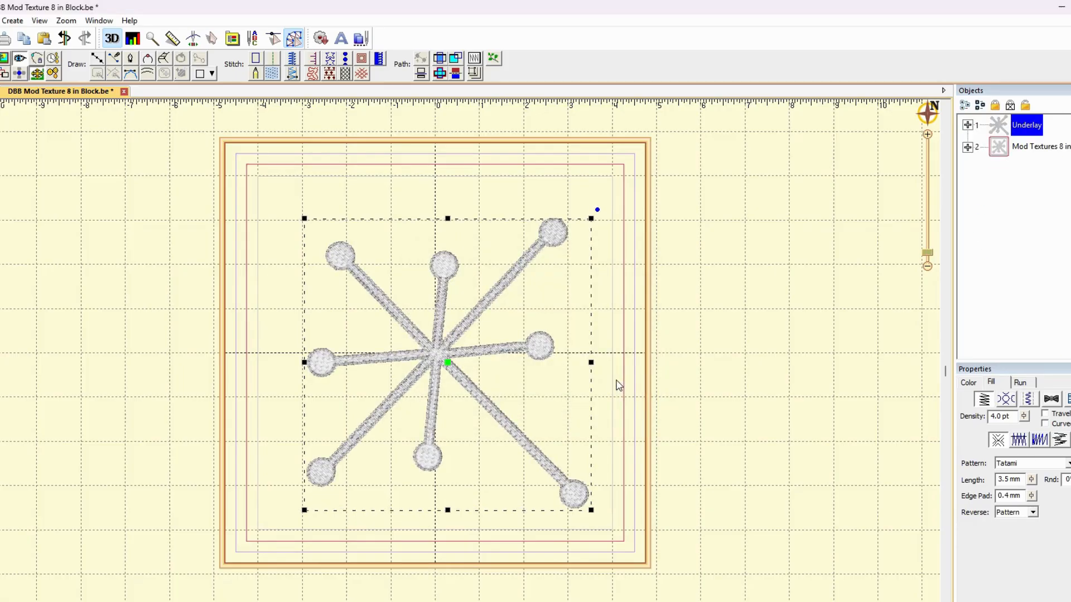
left_click(784, 311)
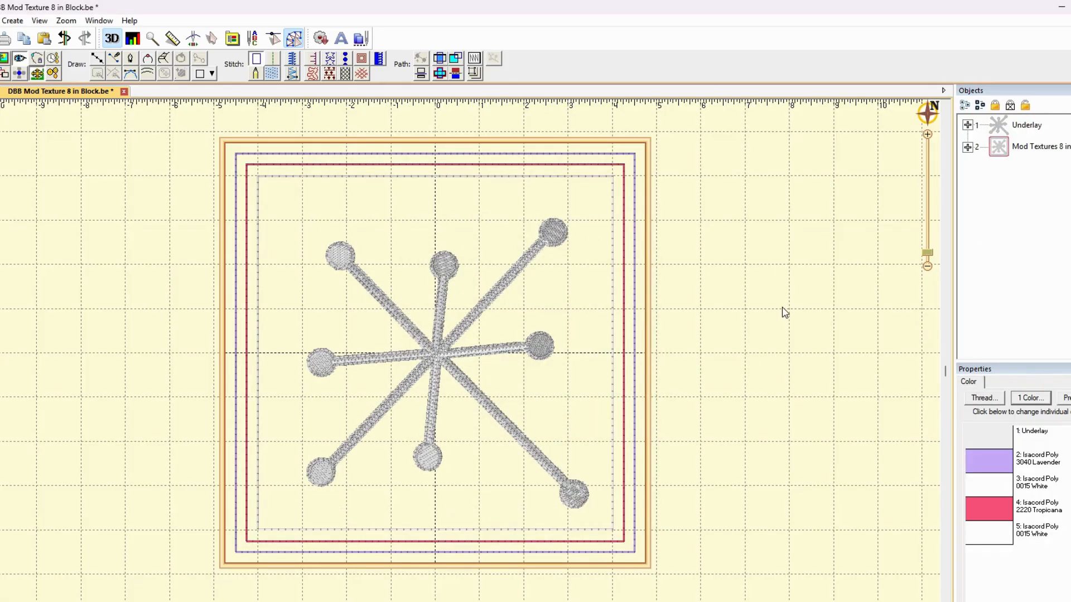
Change the Underlay object's thread color to Isacord Poly 3355 Dark Indigo
left_click(1002, 132)
left_click(969, 382)
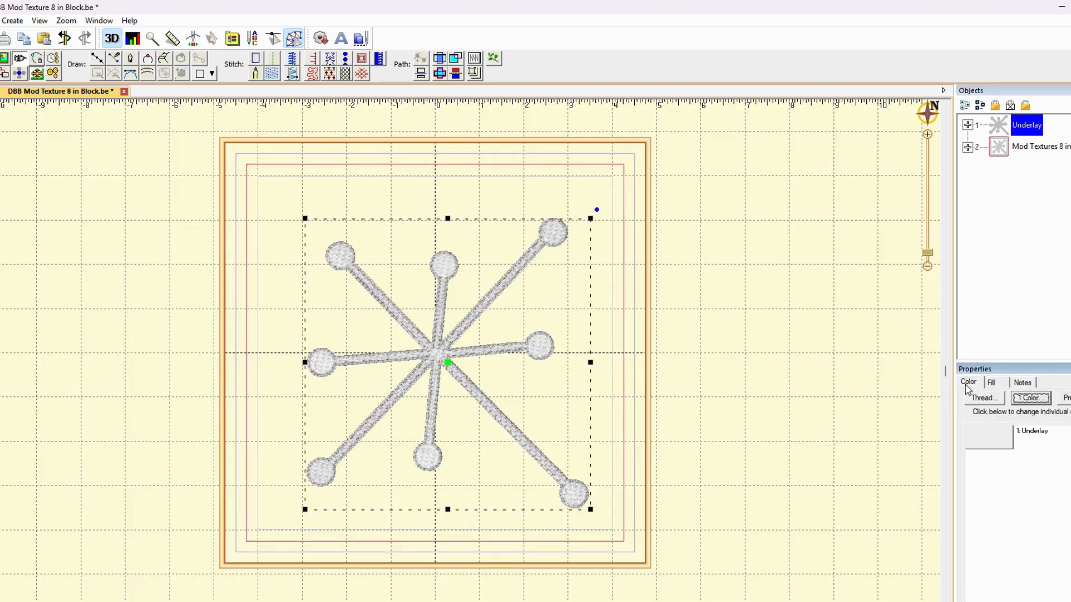
left_click(990, 443)
scroll(446, 430, "down", 3)
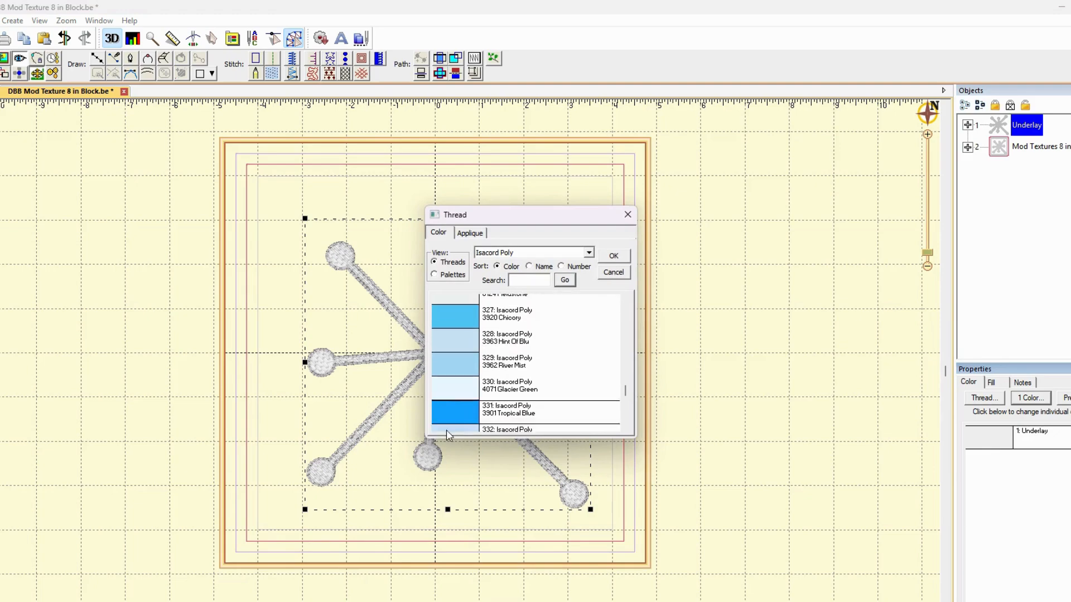
scroll(503, 383, "down", 10)
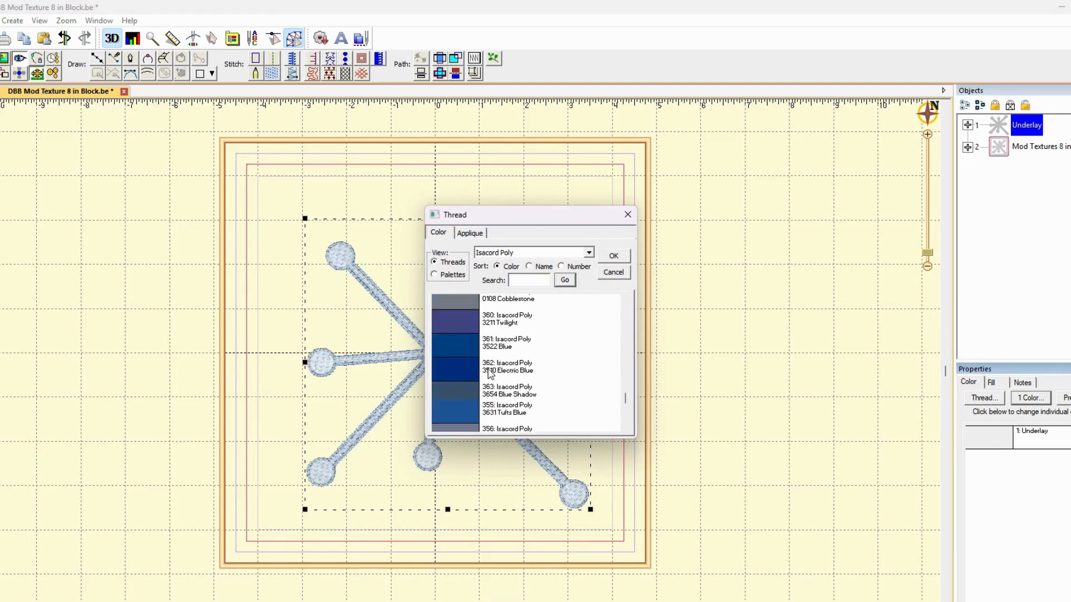
left_click(466, 353)
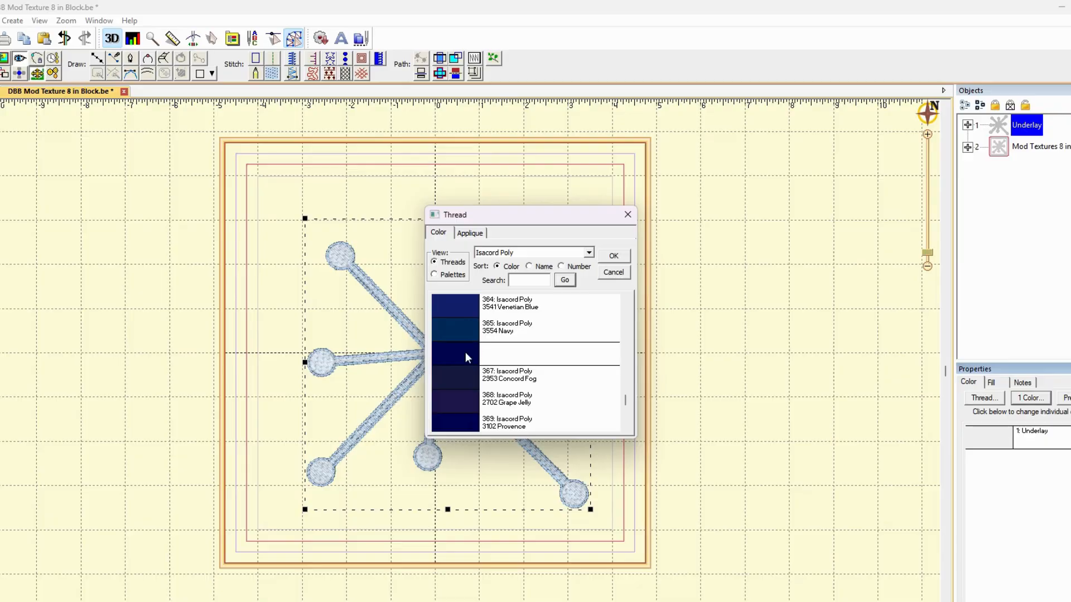
left_click(613, 255)
left_click(814, 302)
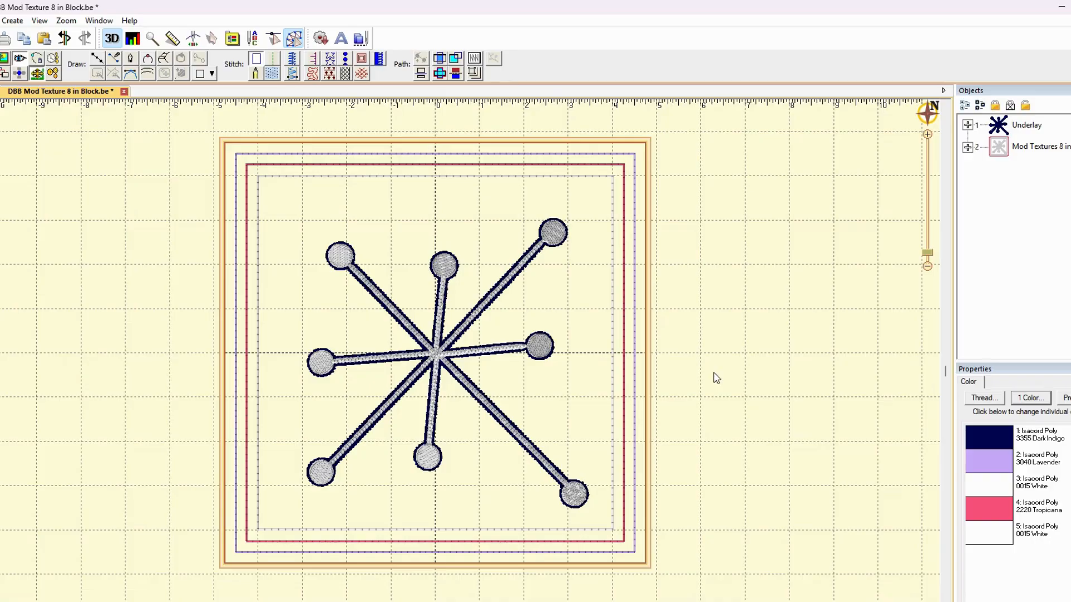
Expand the Underlay and Mod Textures groups and review the sewing order of their objects
left_click(968, 124)
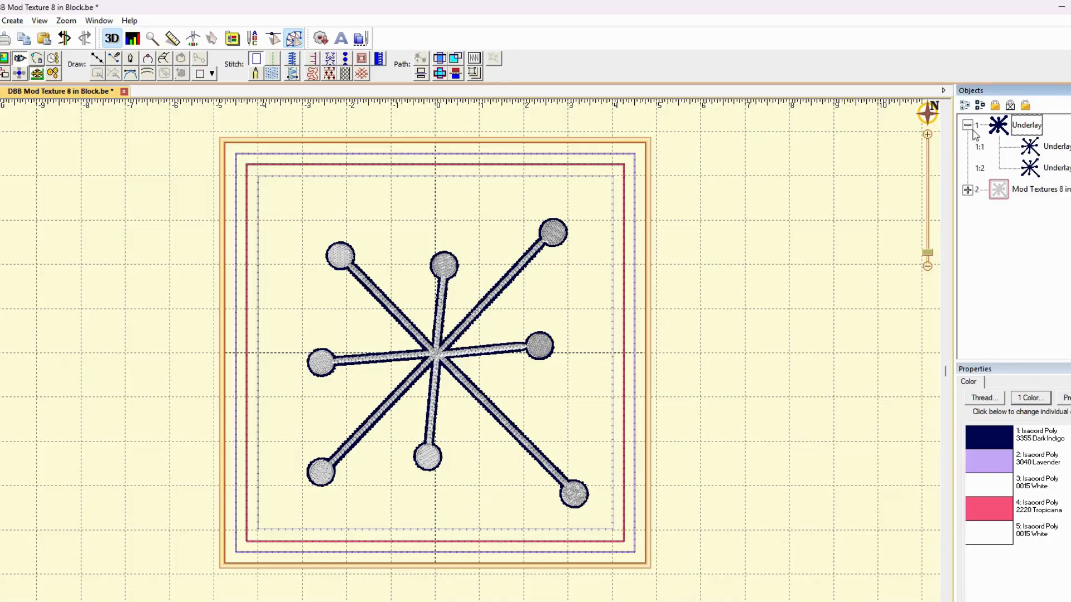
left_click(967, 190)
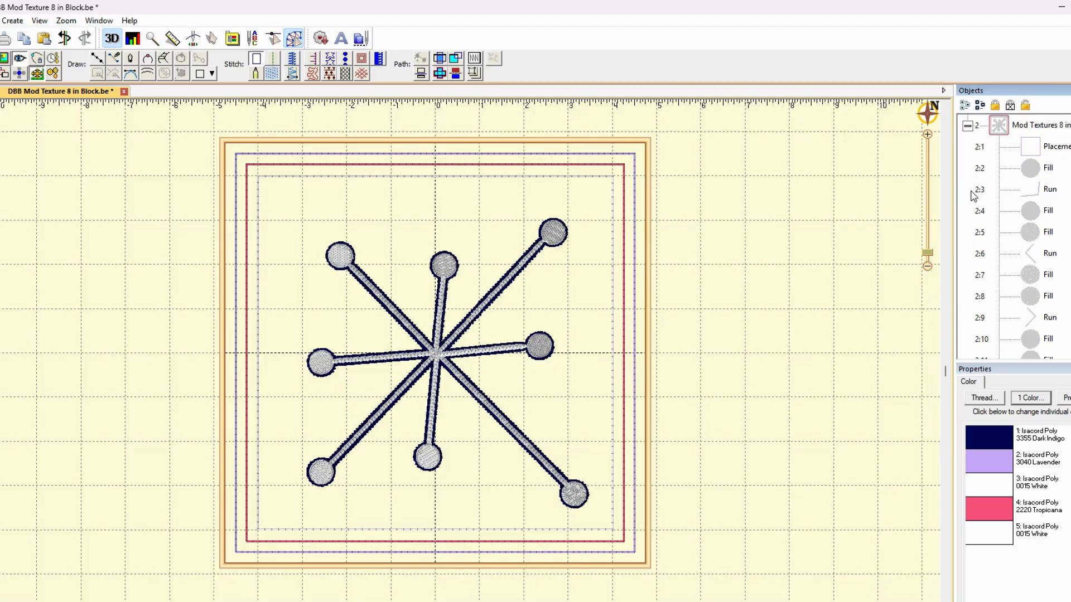
scroll(1022, 243, "down", 1)
scroll(1023, 243, "up", 2)
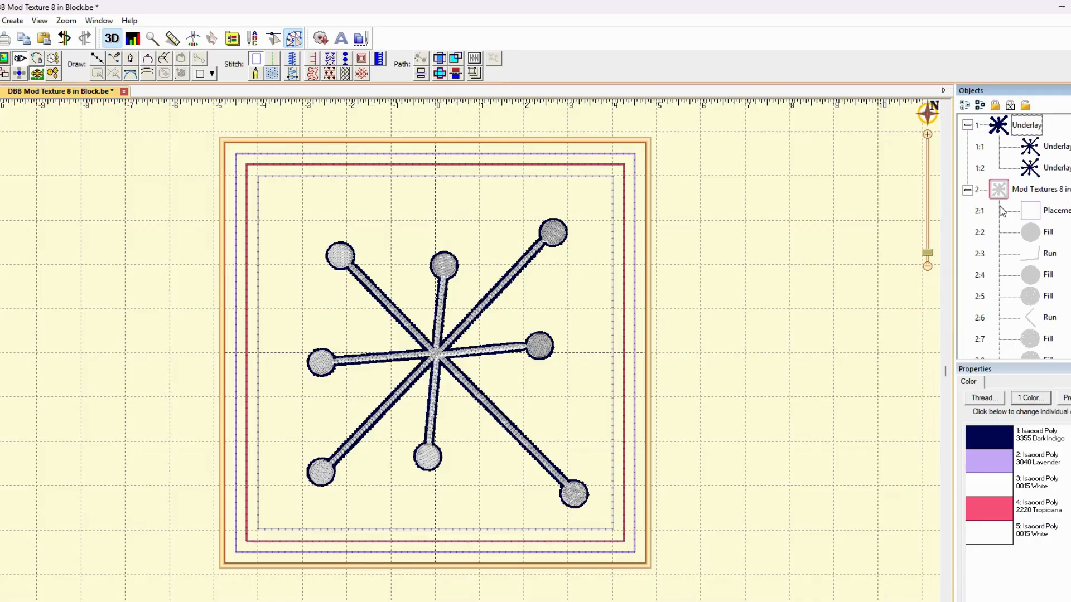
Move the Placement line out of the Mod Textures group to the start of the Underlay group, ahead of the knockdown stitching
left_click(1027, 212)
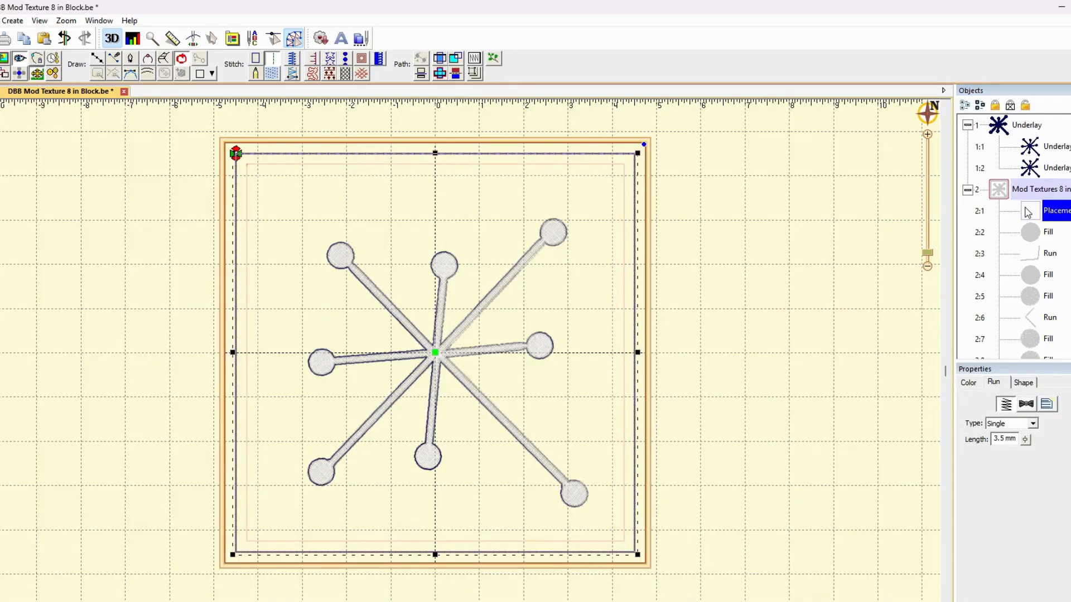
left_click_drag(1028, 212, 981, 126)
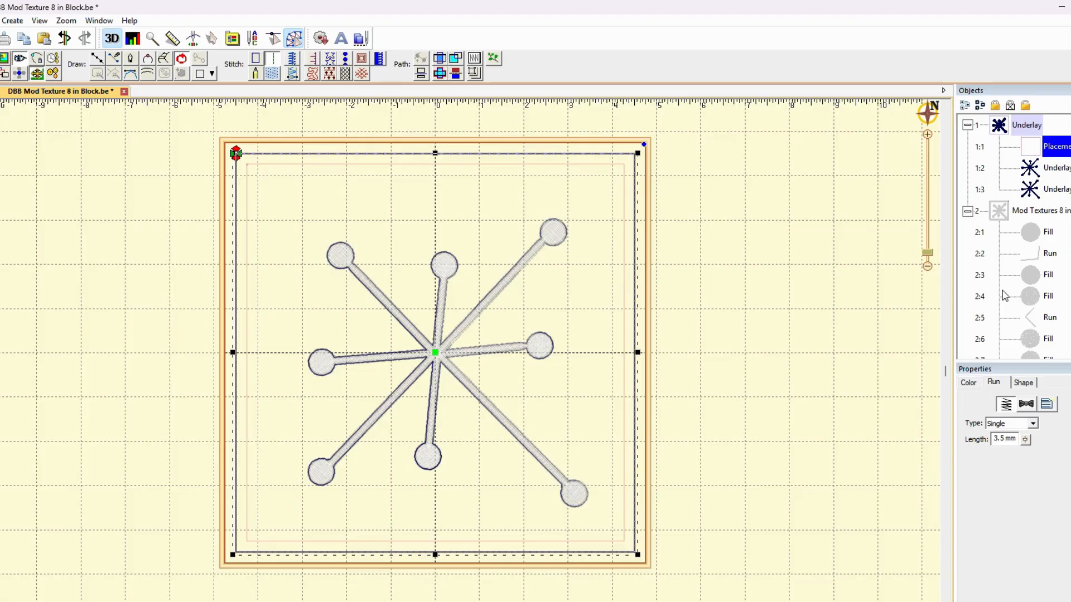
left_click(774, 325)
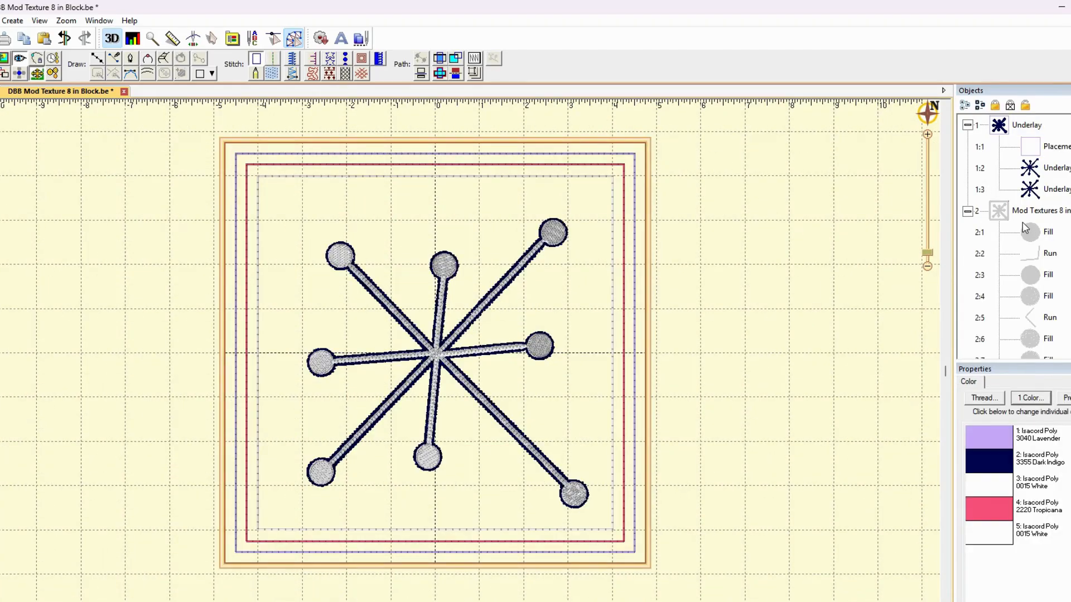
Combine all objects of the Underlay and Mod Textures designs into one design and check the merged sewing order
left_click(964, 106)
left_click(14, 22)
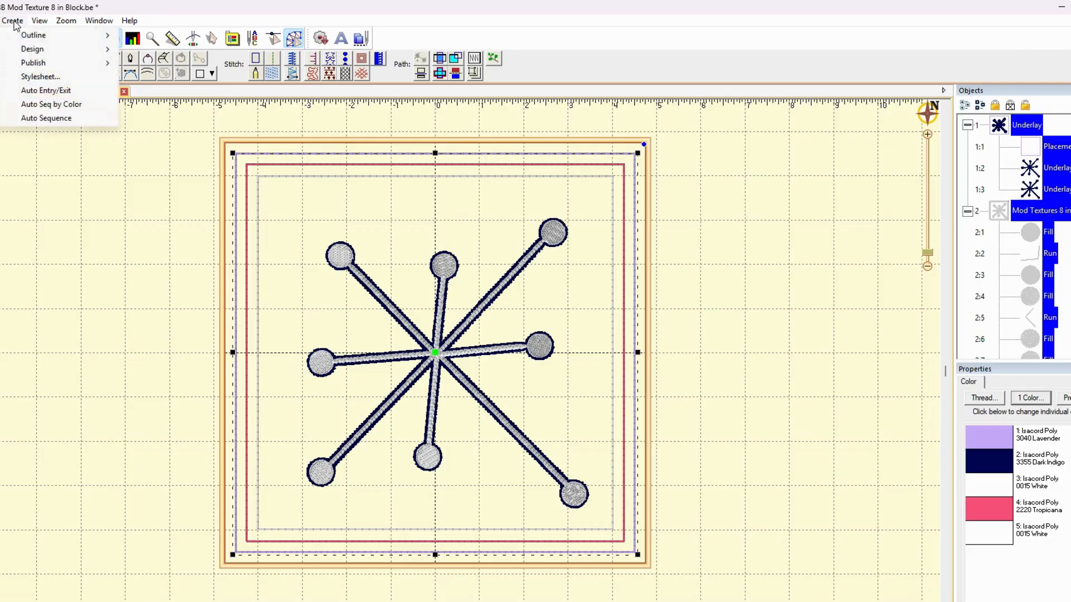
mouse_move(56, 49)
left_click(158, 78)
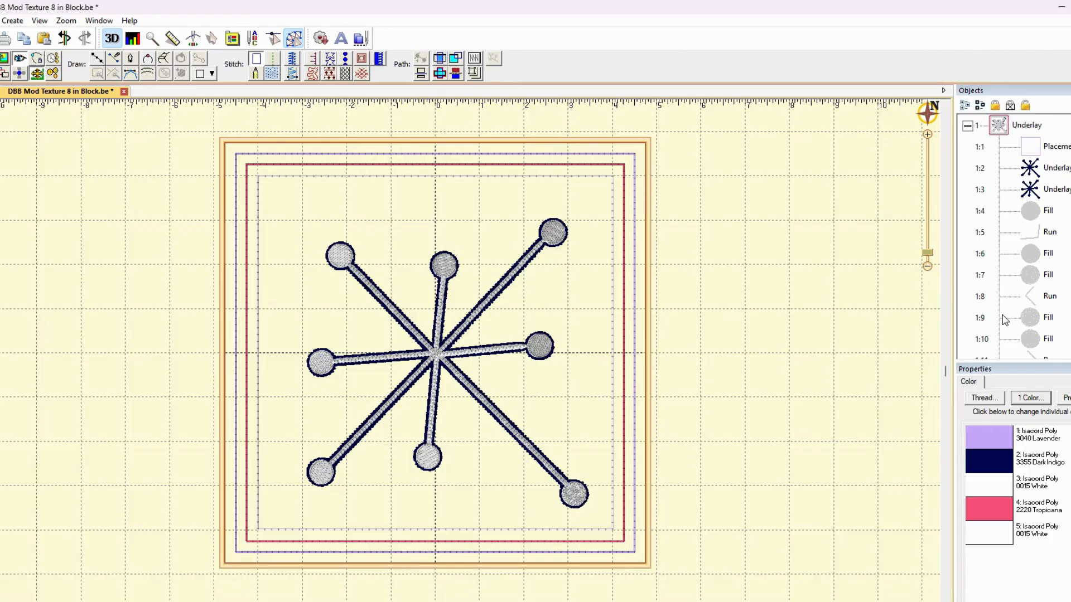
scroll(1003, 299, "down", 3)
scroll(1005, 300, "up", 3)
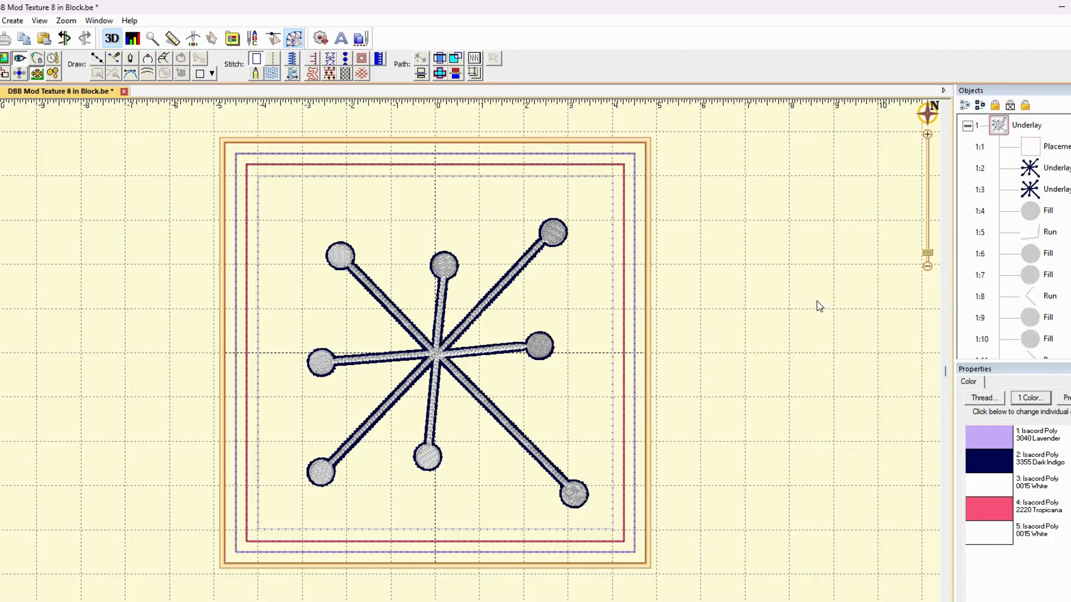